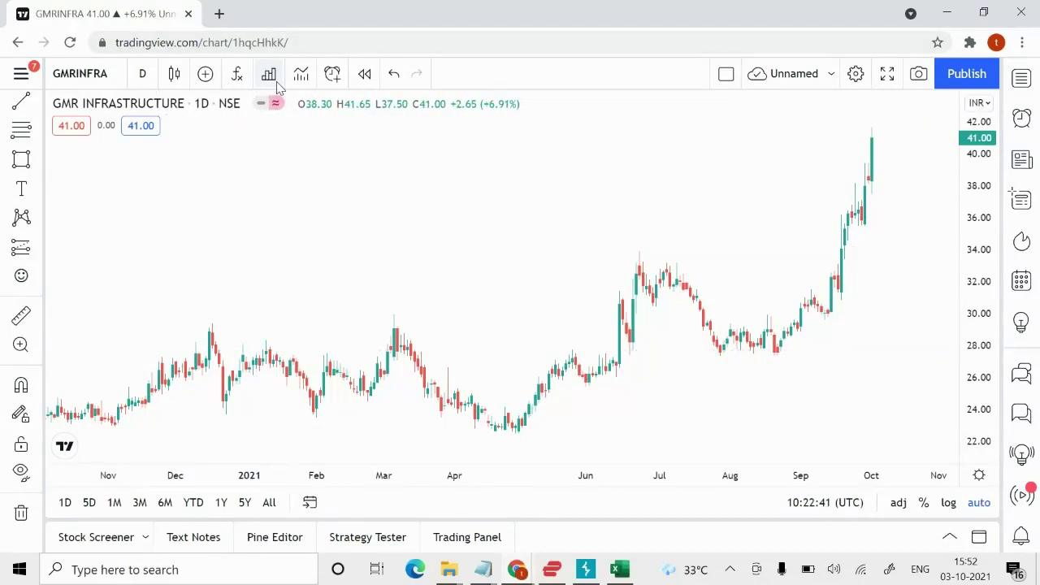
- Search the indicators for "boring", add the fourth-listed Boring Candle script from the public library to the chart, and select it
left_click(237, 74)
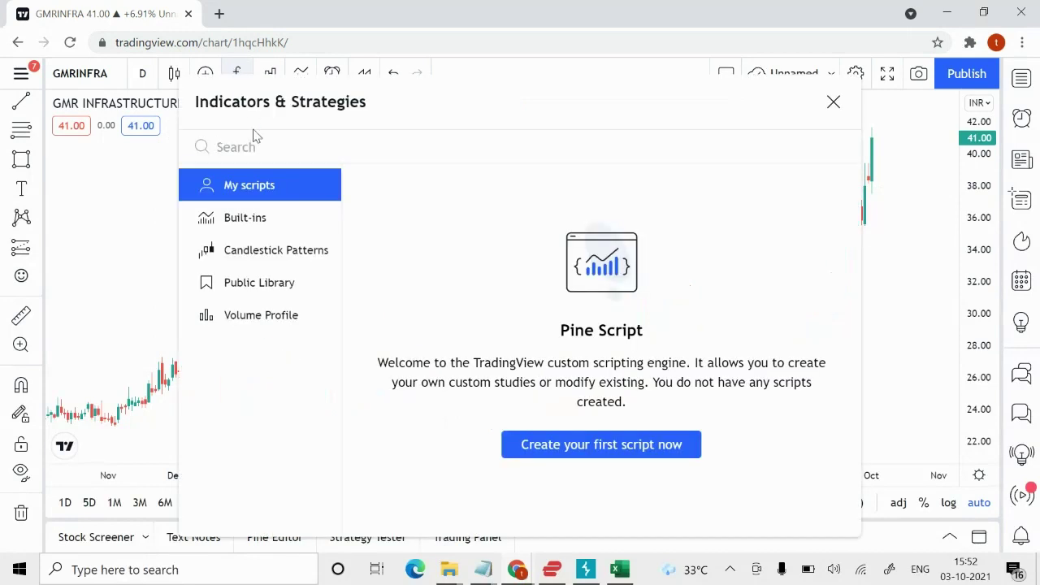
type("boring")
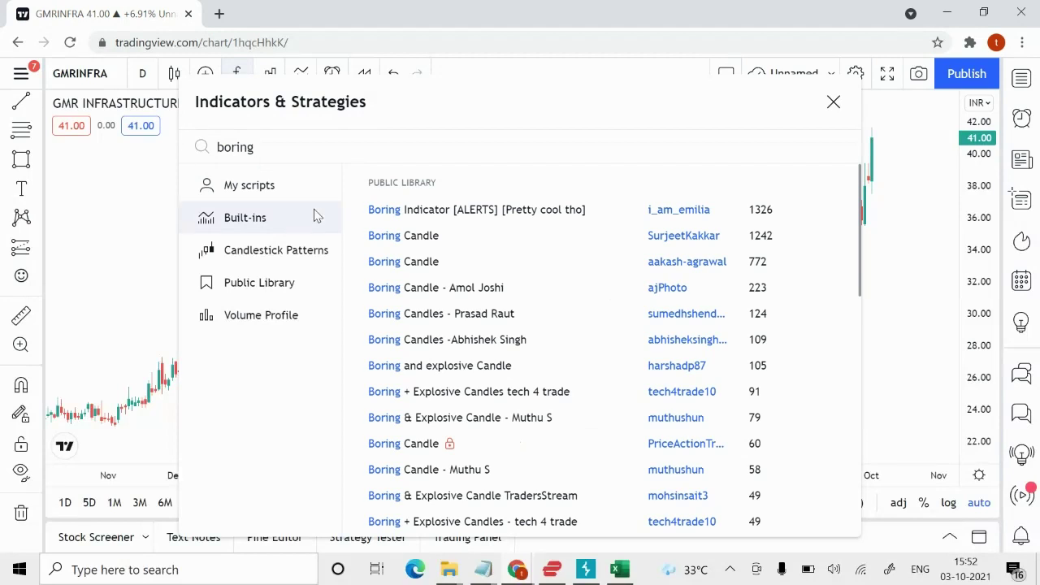
left_click(453, 299)
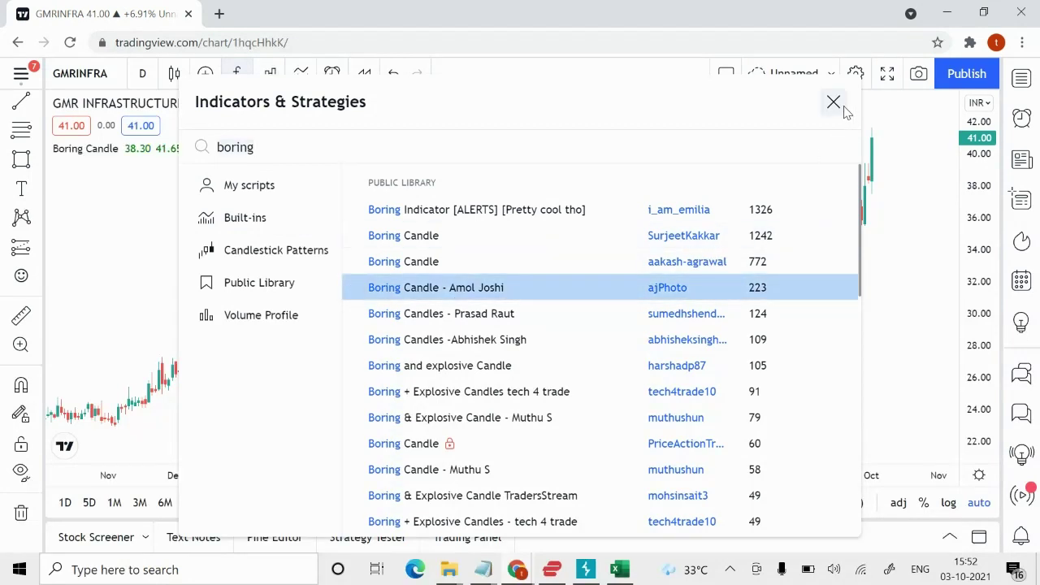
left_click(834, 101)
scroll(624, 291, "down", 3)
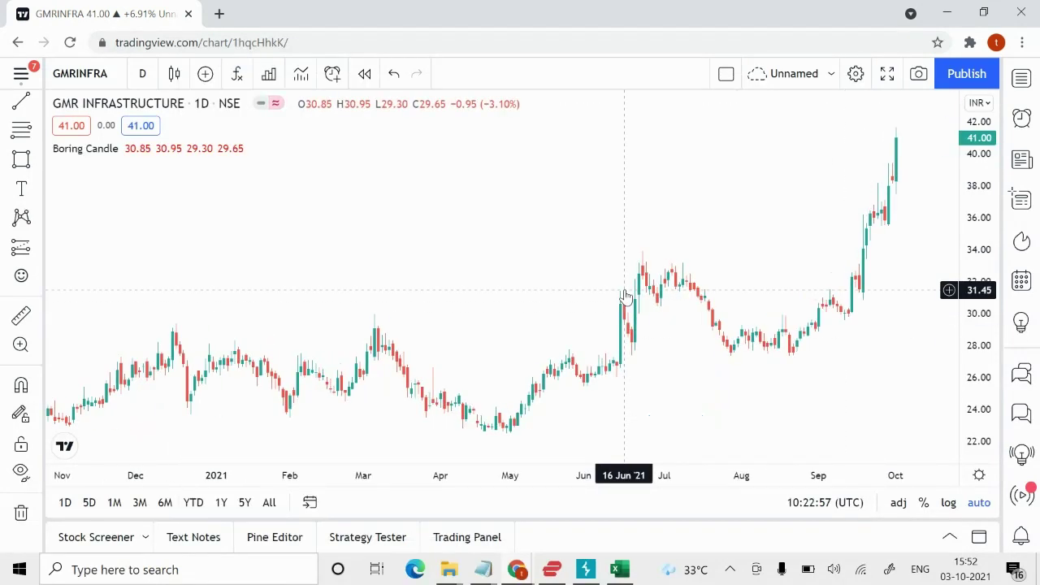
scroll(624, 291, "up", 2)
mouse_move(72, 154)
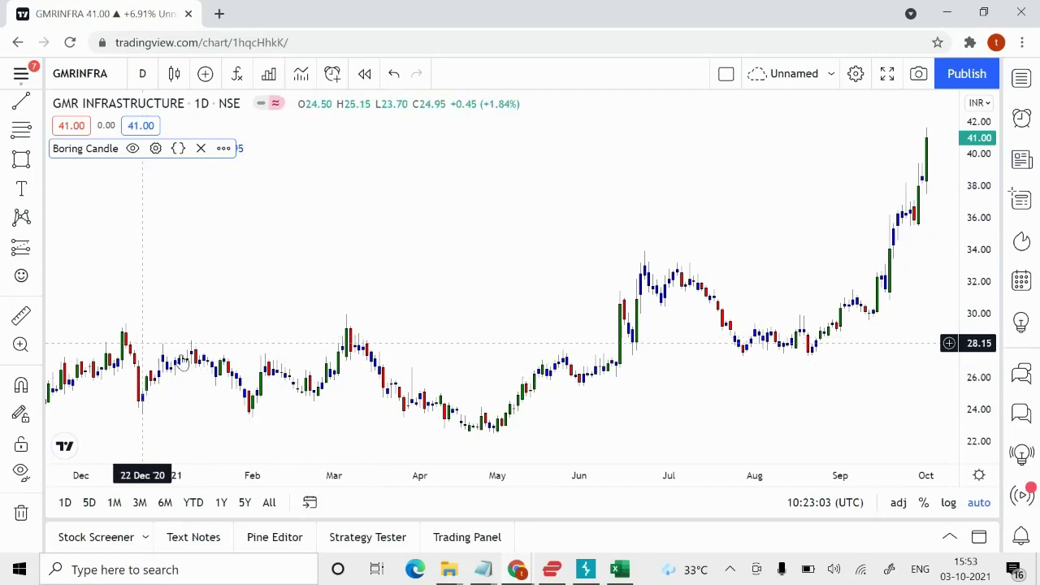
- Switch the GMRINFRA daily chart to the 1 month timeframe
scroll(734, 415, "up", 1)
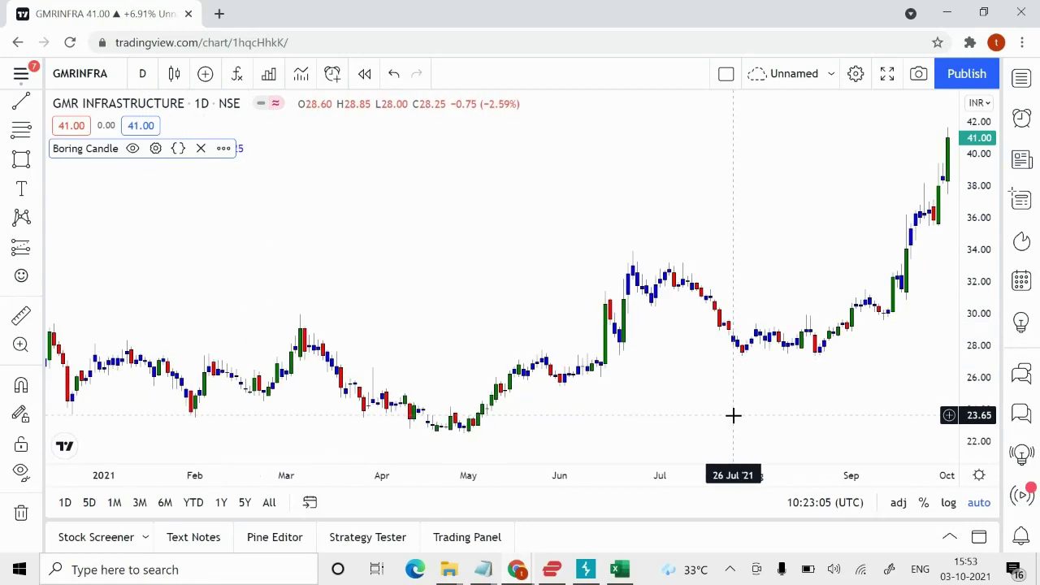
scroll(808, 347, "right", 5)
scroll(808, 346, "left", 1)
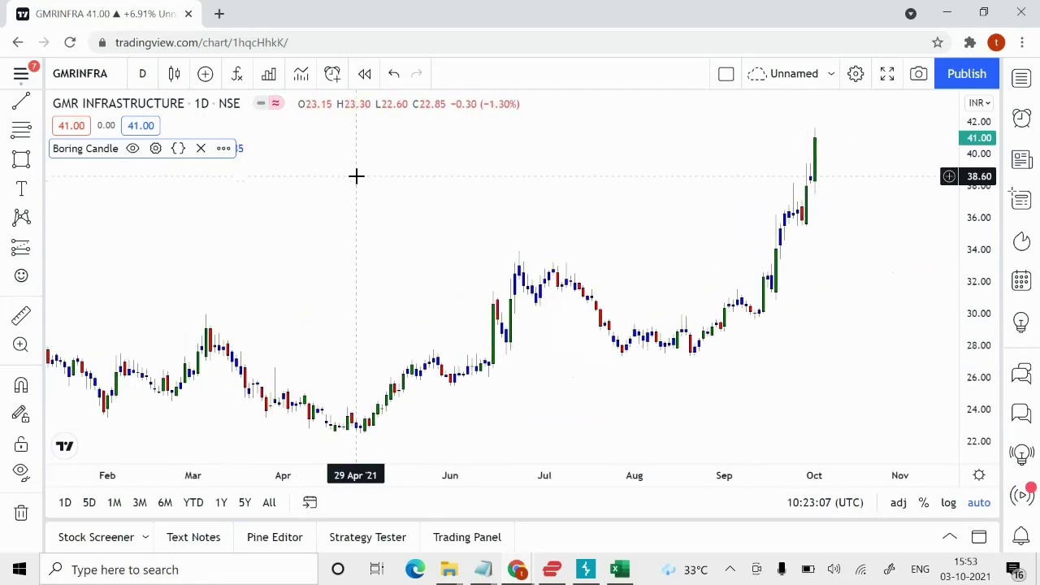
left_click(142, 73)
scroll(200, 484, "down", 2)
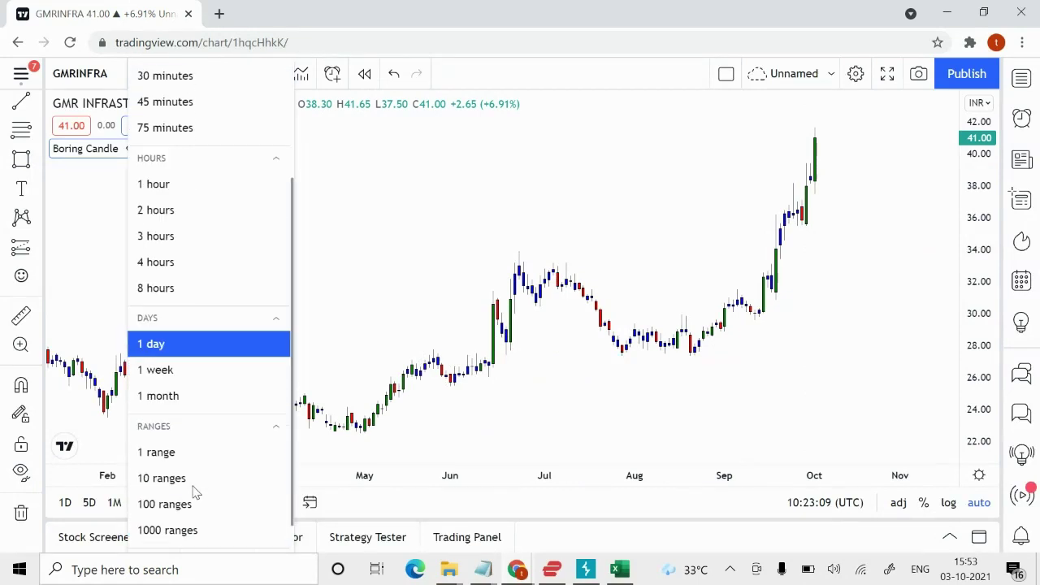
left_click(179, 378)
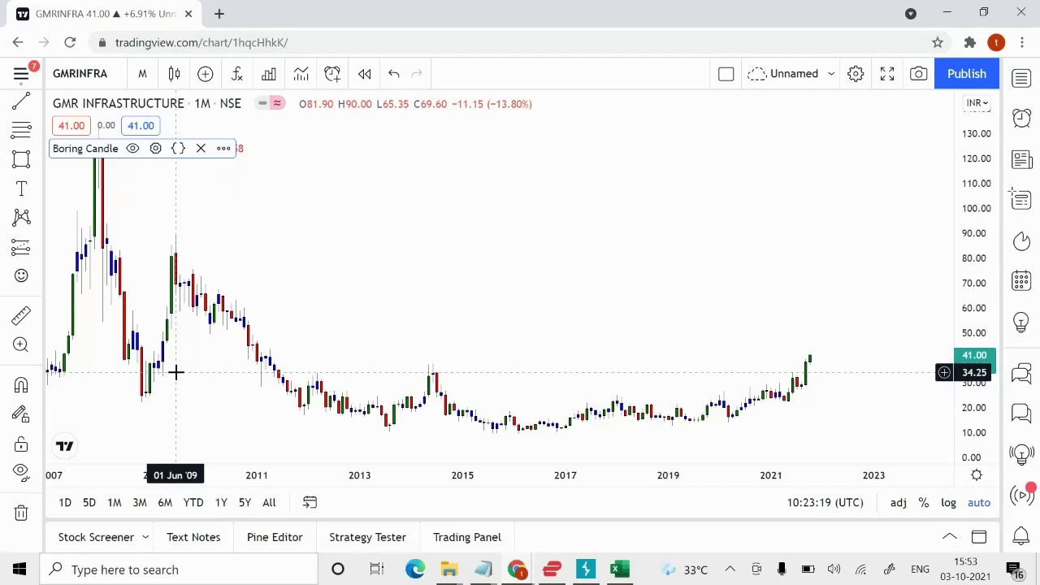
- Draw two horizontal rays on the monthly chart: one at the 2008 peak, about 132.35, and one below the lowest lows, about 9.15
scroll(358, 288, "left", 5)
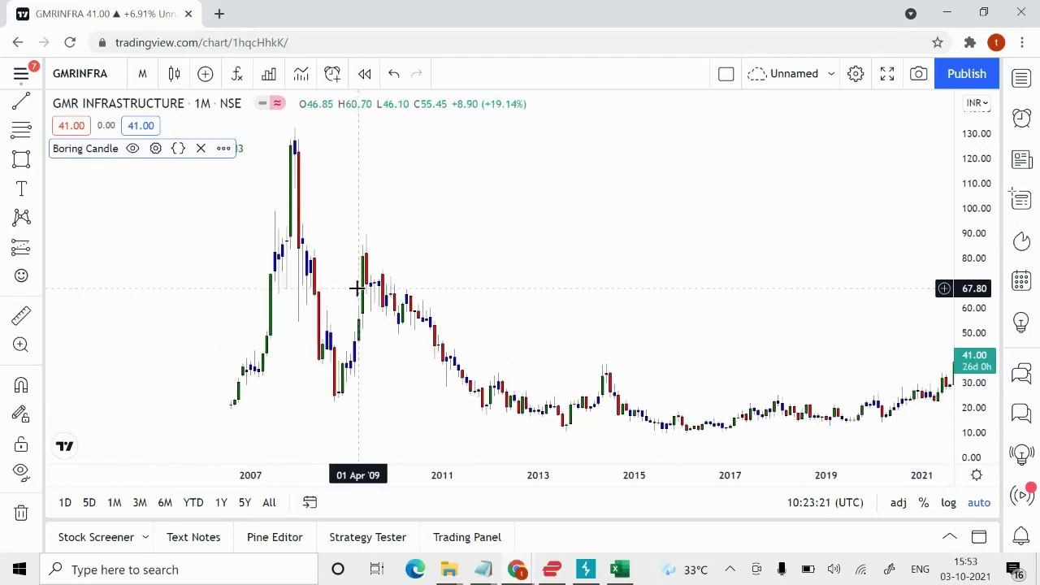
scroll(357, 288, "left", 2)
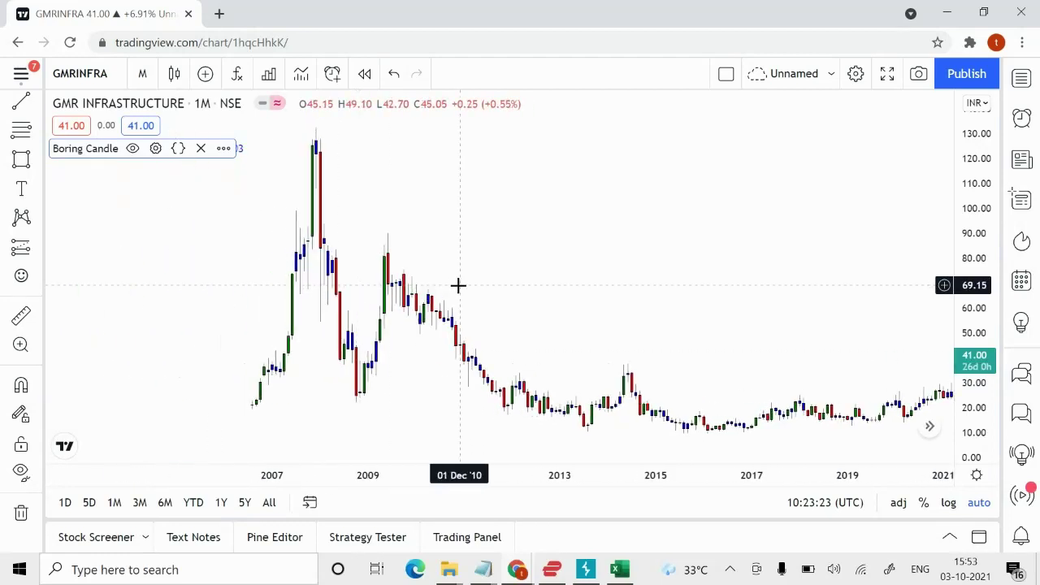
scroll(458, 285, "up", 2)
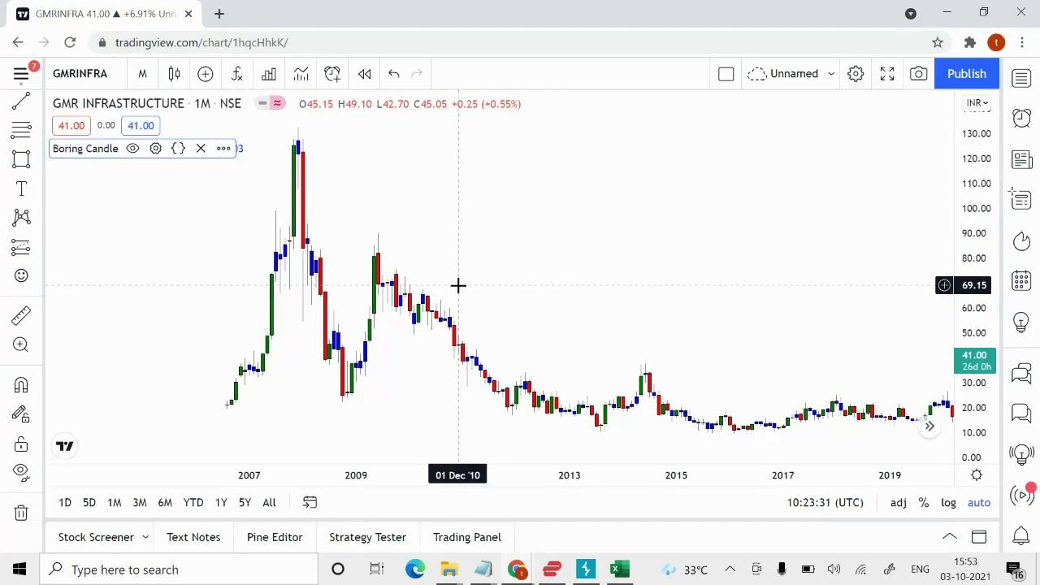
scroll(552, 280, "down", 3)
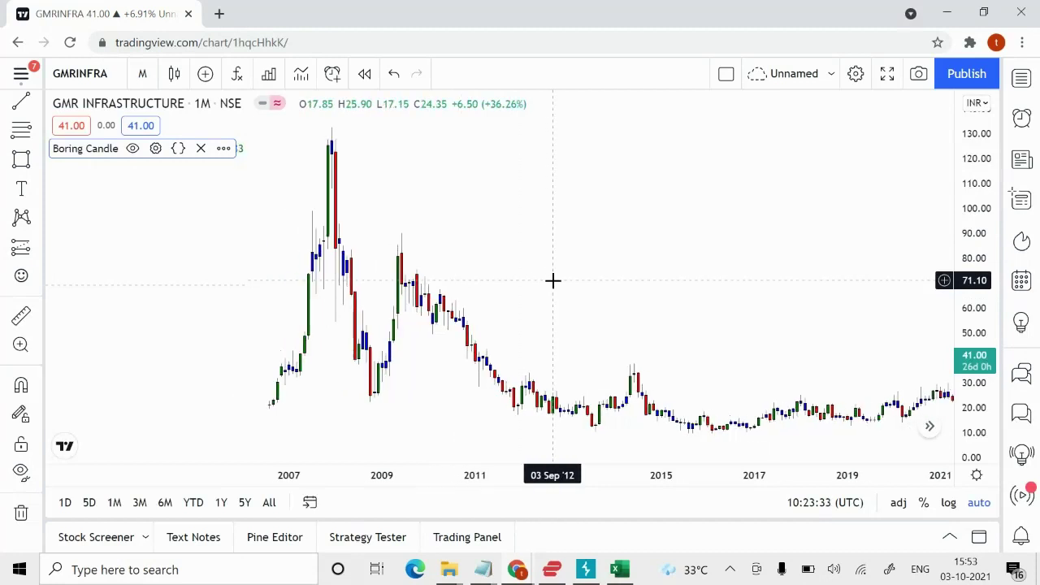
scroll(553, 281, "down", 2)
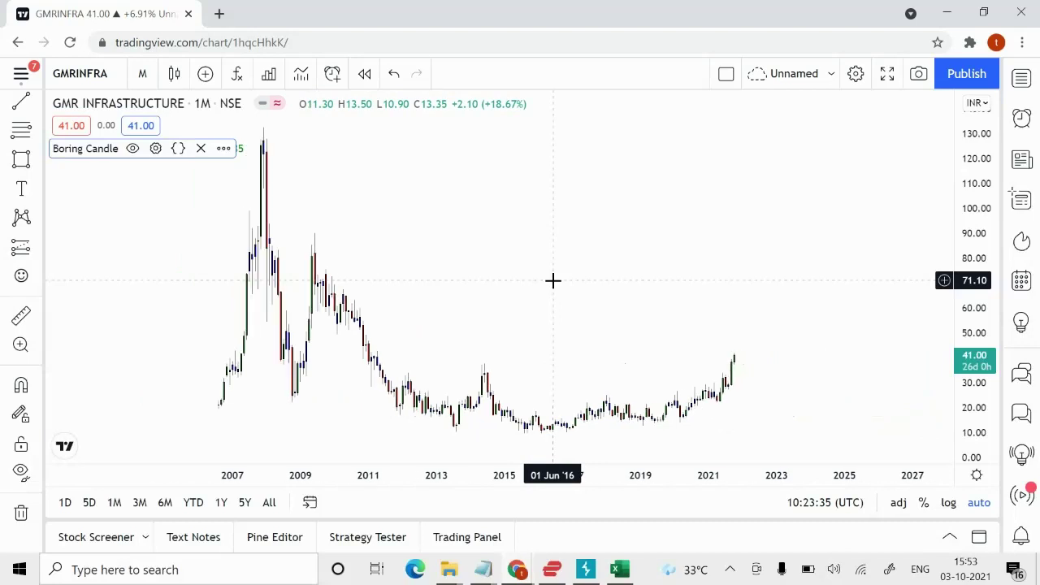
scroll(553, 280, "left", 3)
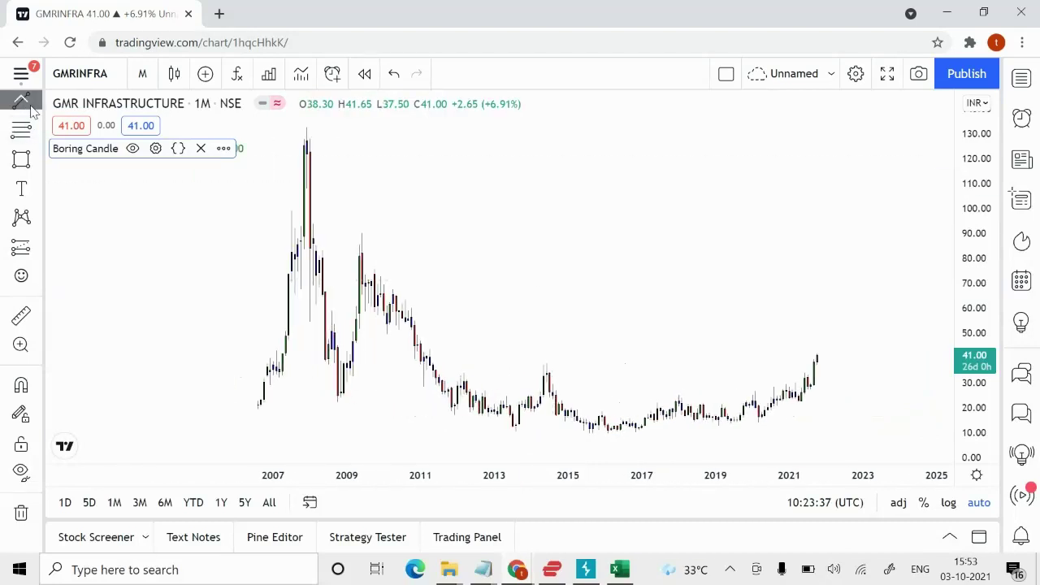
left_click(37, 138)
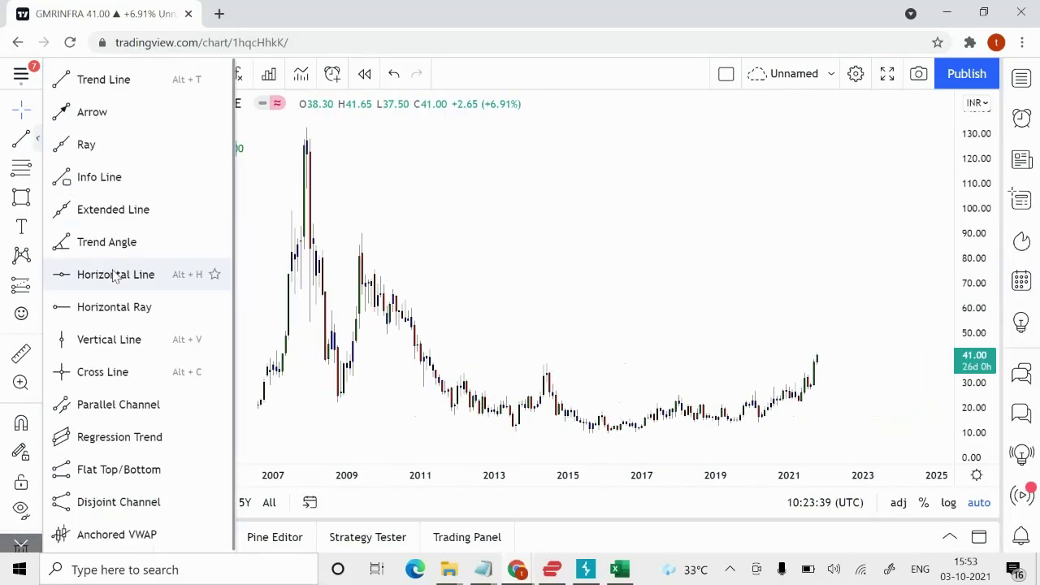
left_click(140, 307)
left_click(313, 127)
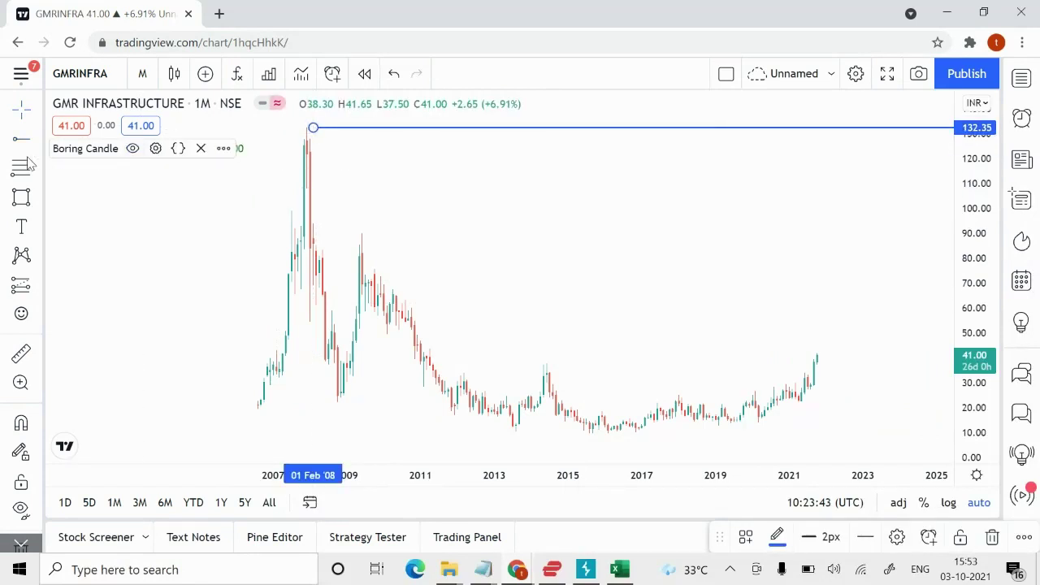
left_click(268, 395)
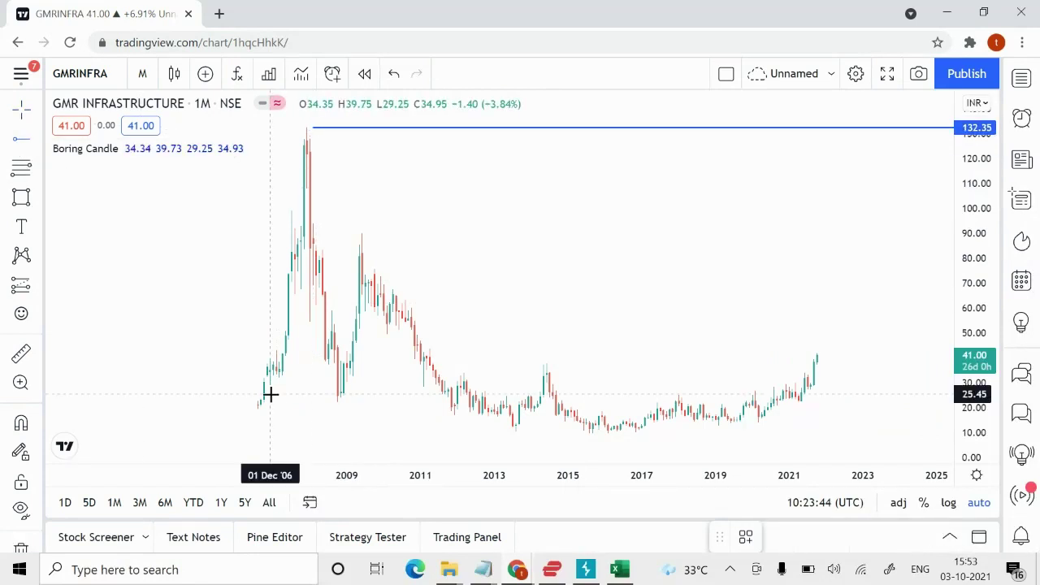
left_click(221, 435)
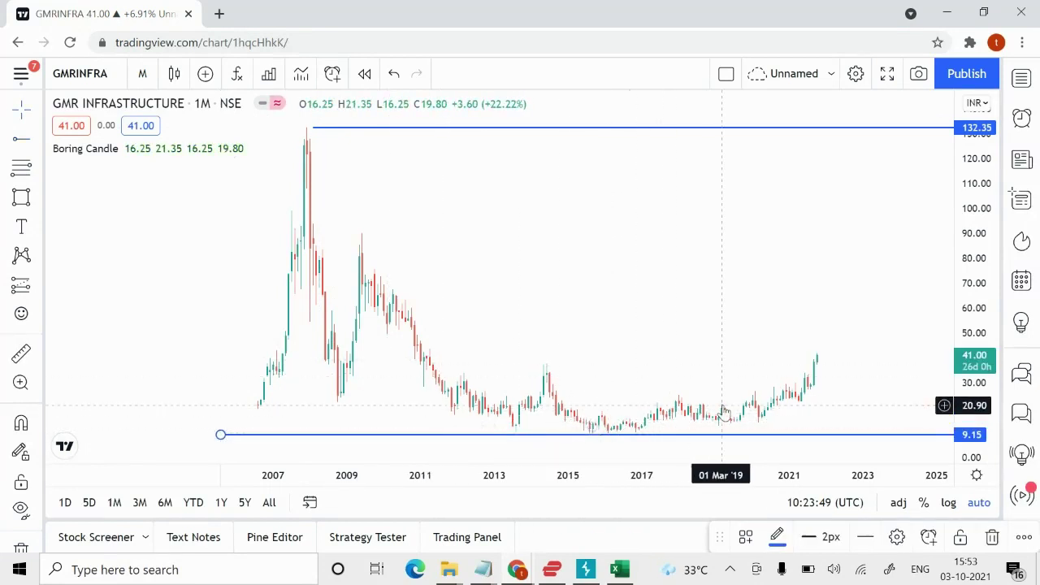
- Draw a Fibonacci retracement from the all-time high at about 132.70 down to the lower ray at 9.15, ending in October 2023
scroll(469, 312, "up", 3)
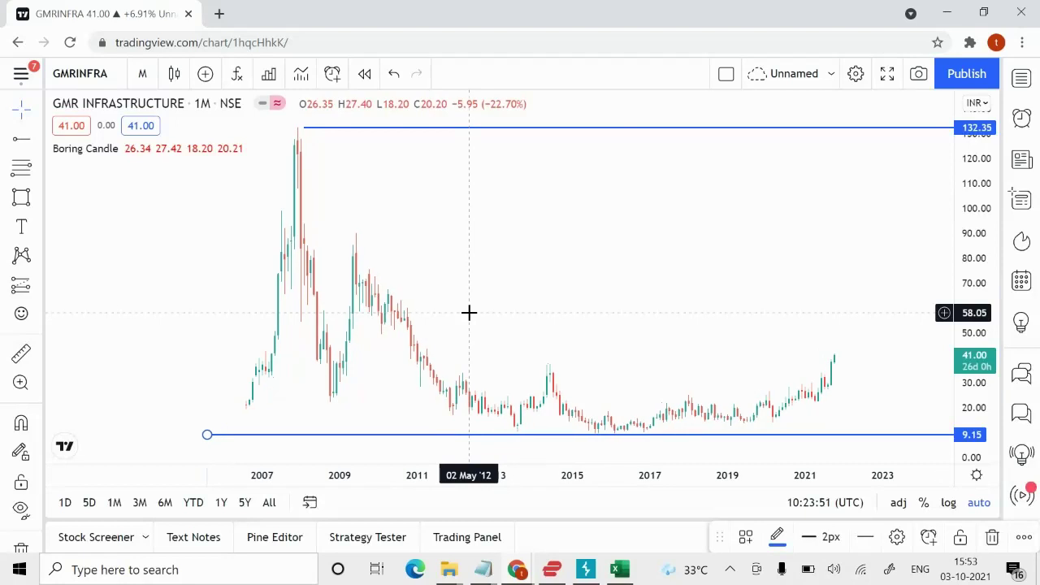
left_click(21, 168)
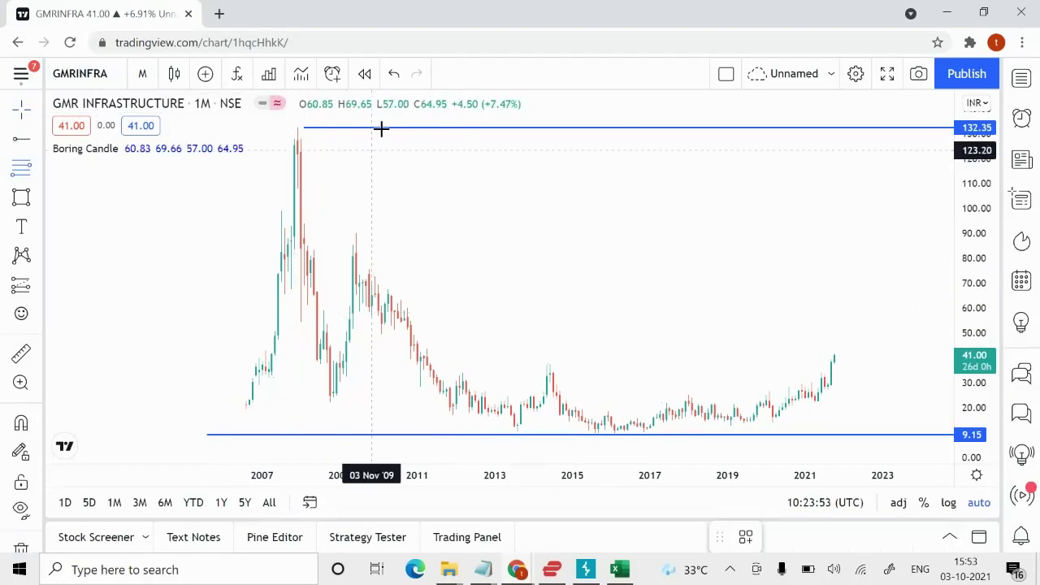
left_click(293, 127)
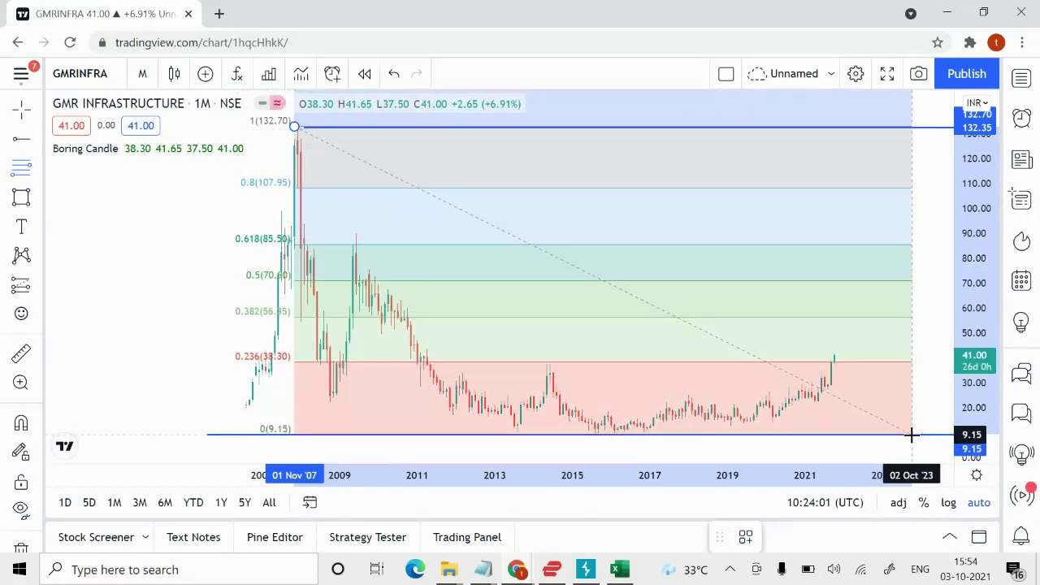
left_click(912, 436)
- Select the Boring Candle indicator and examine the recent monthly candles against the 0.236 Fibonacci level and the 2014 peak
mouse_move(116, 148)
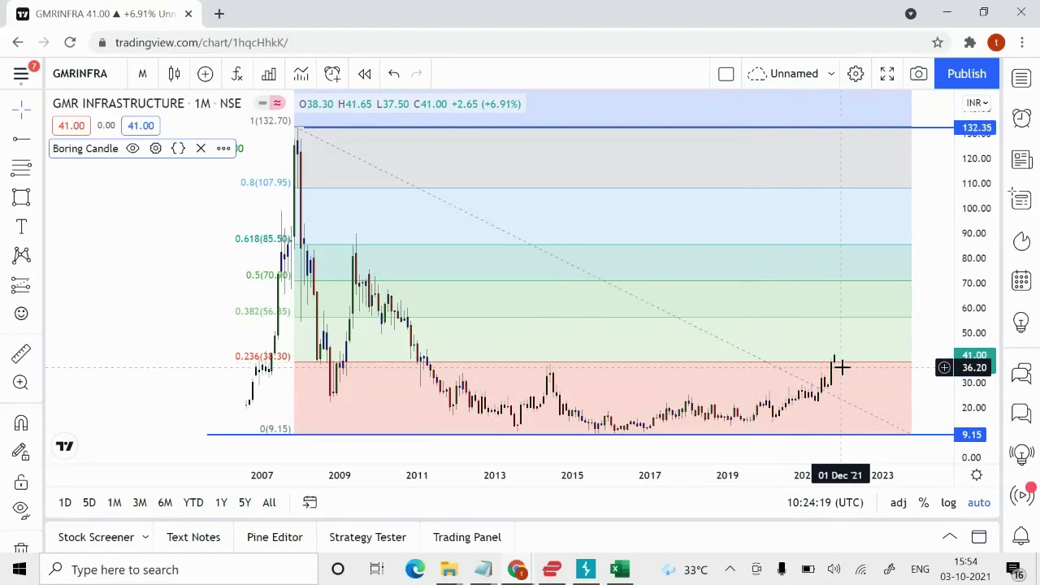
scroll(842, 368, "down", 1)
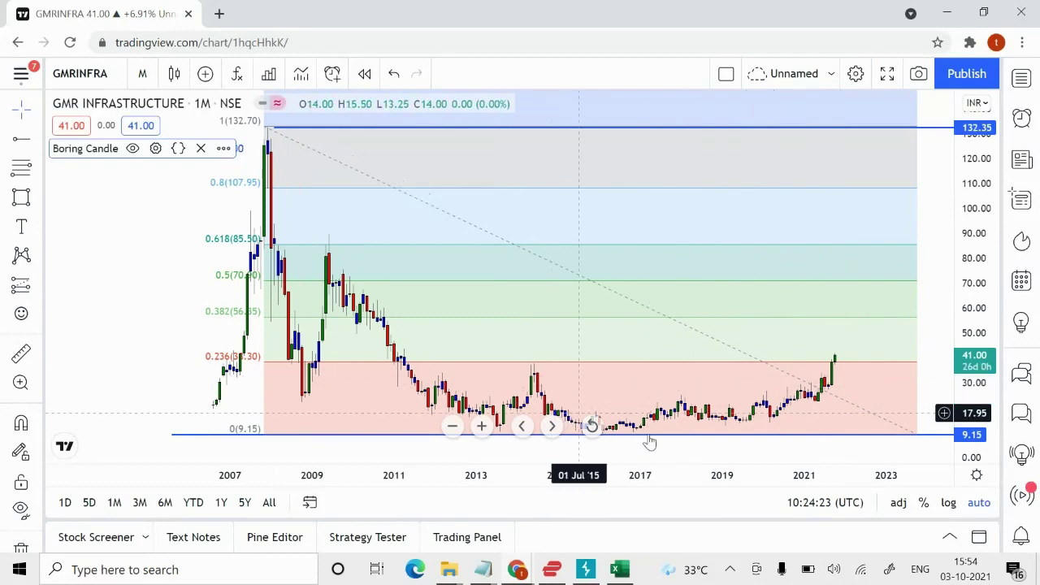
scroll(824, 400, "up", 1)
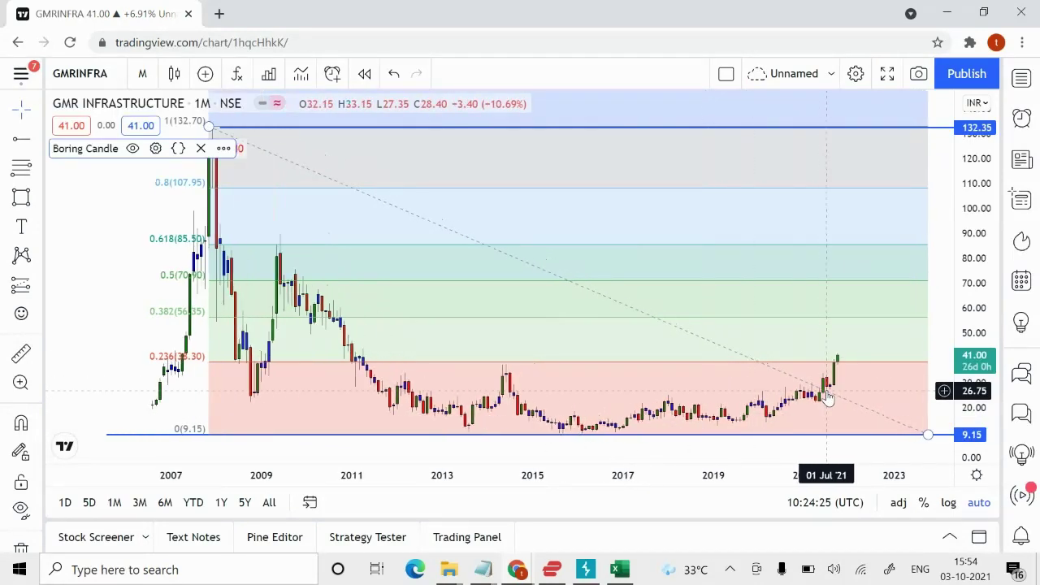
scroll(858, 378, "up", 1)
scroll(858, 379, "up", 1)
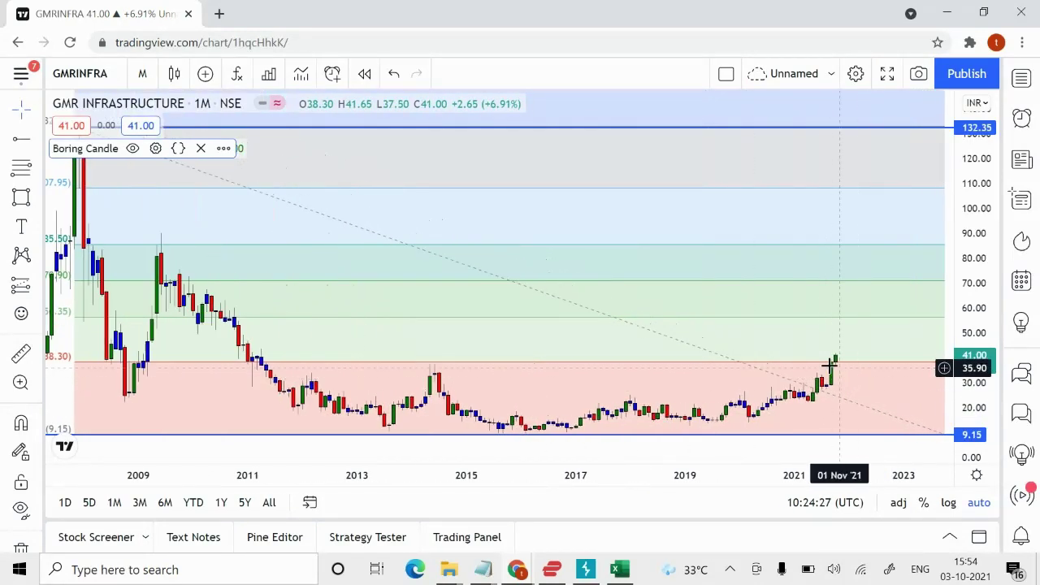
scroll(829, 379, "up", 2)
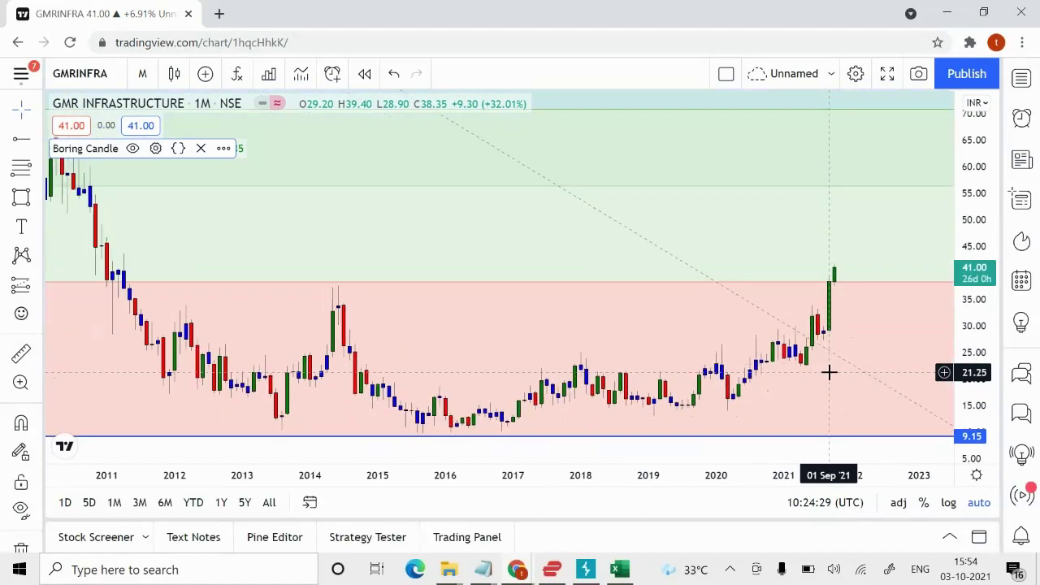
scroll(830, 372, "up", 1)
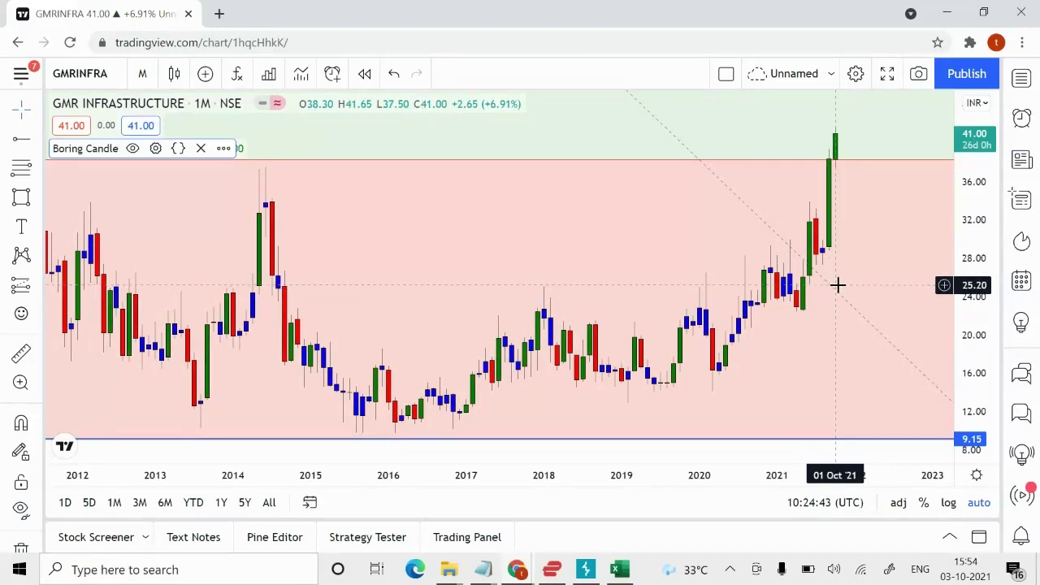
scroll(838, 285, "down", 2)
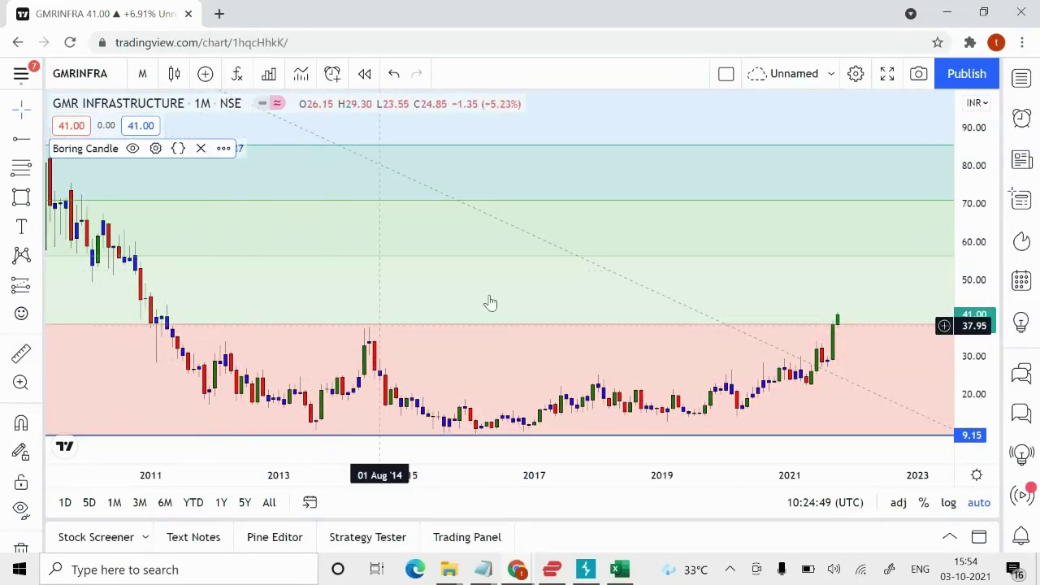
scroll(524, 295, "down", 2)
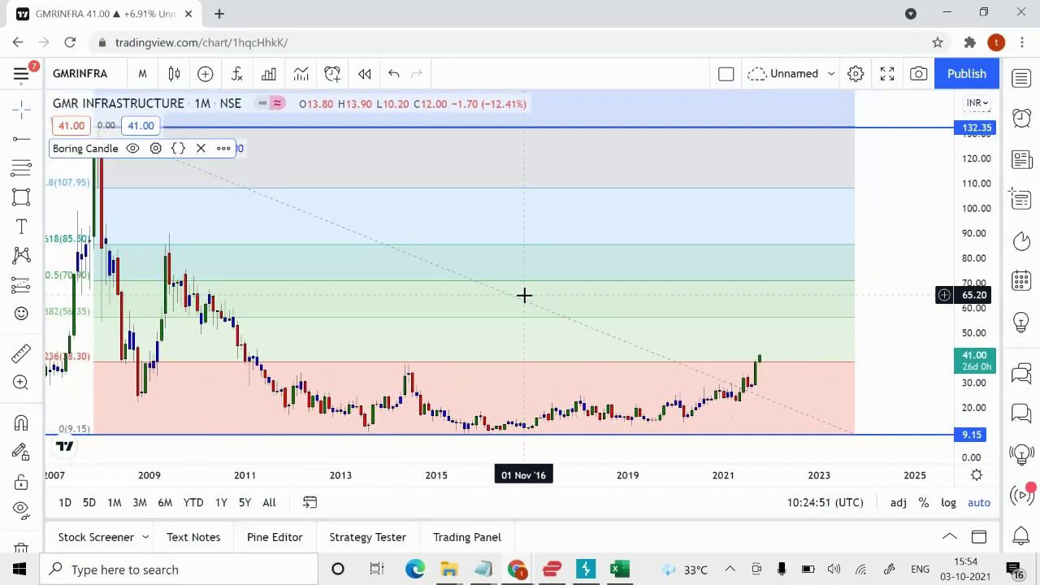
- Add horizontal rays along the 0.5, 0.618 and 0.8 Fibonacci levels, at about 70.75, 85.40 and 107.90
scroll(524, 296, "left", 3)
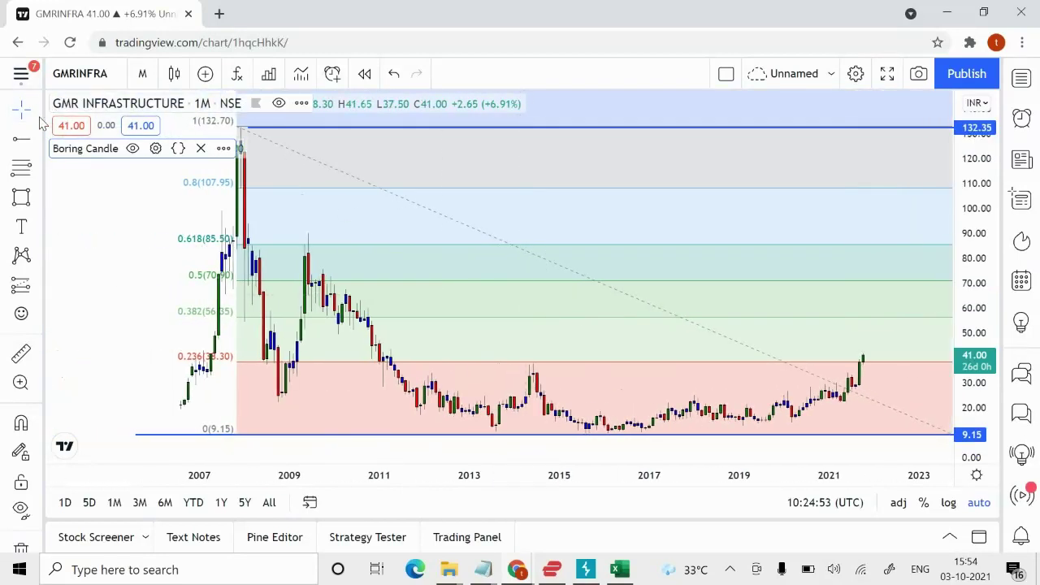
left_click(200, 280)
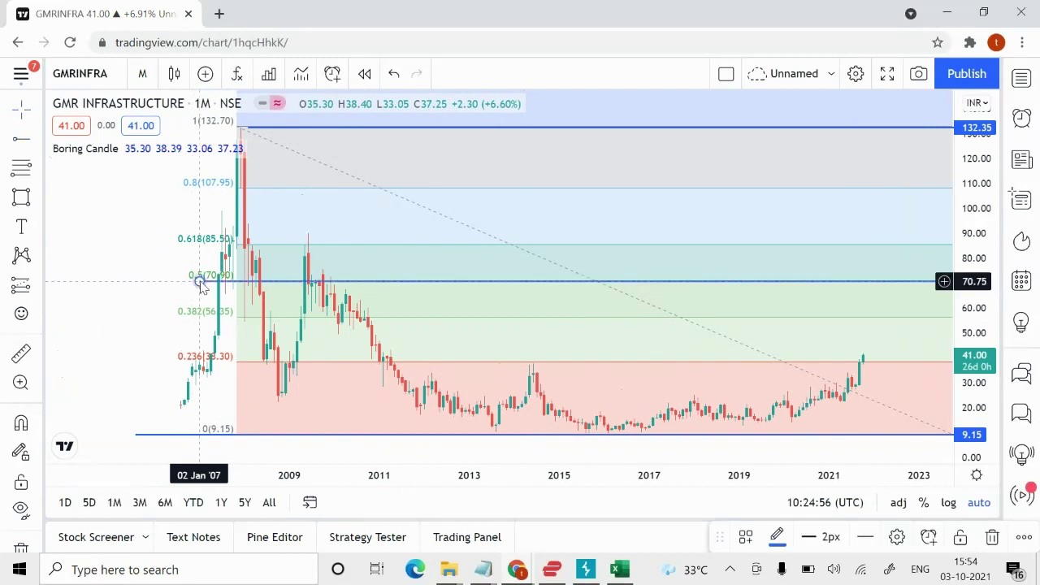
left_click(123, 244)
left_click(35, 139)
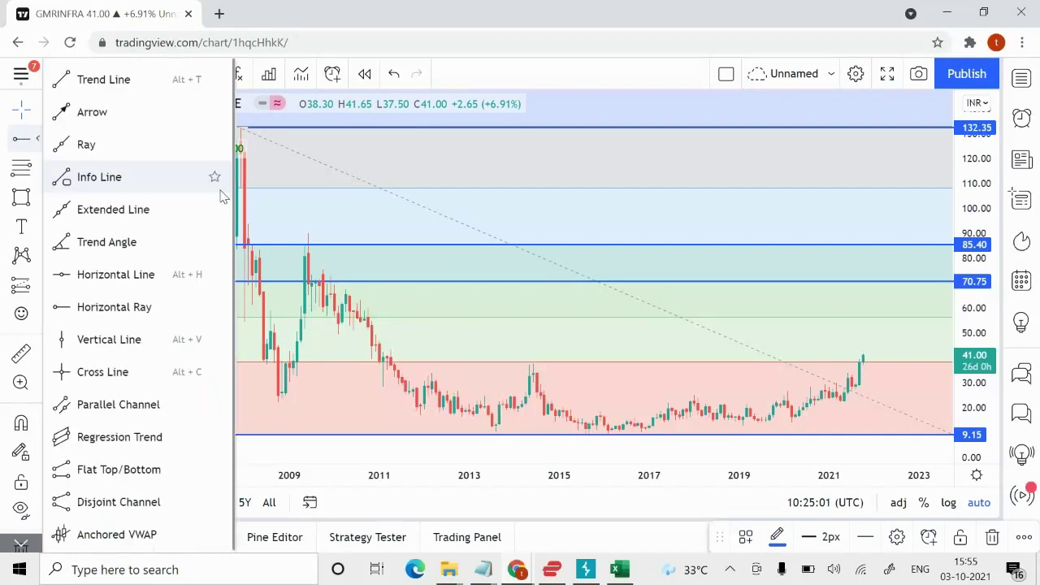
left_click(139, 307)
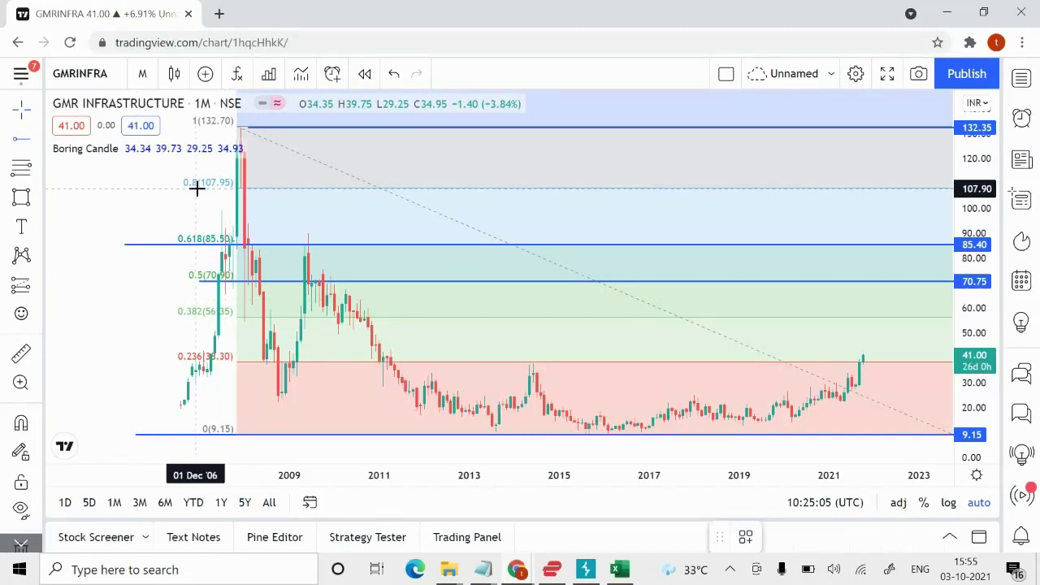
left_click(197, 189)
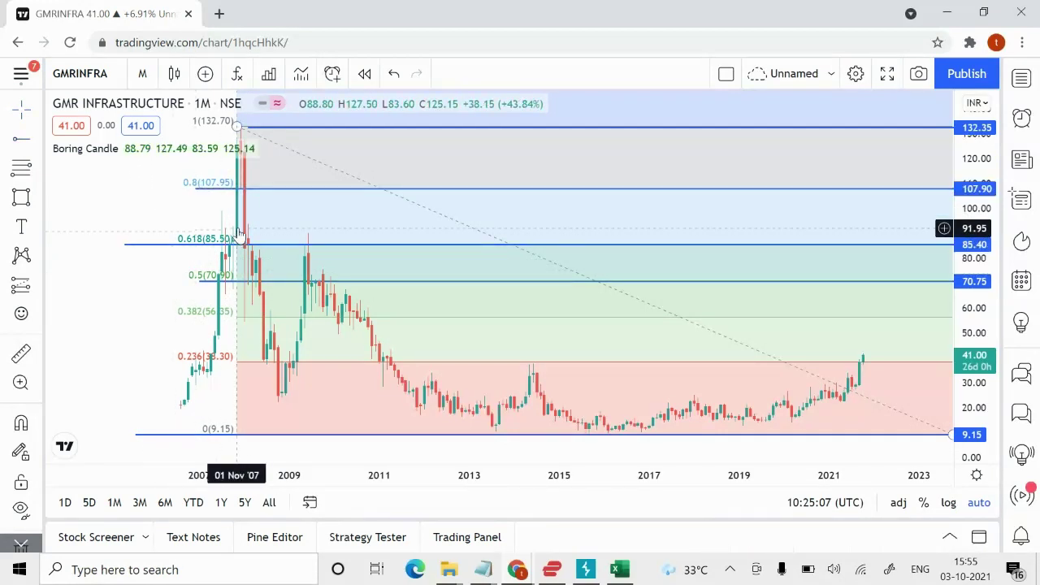
- Delete the Fibonacci retracement from the monthly chart, keeping the horizontal rays
left_click(238, 366)
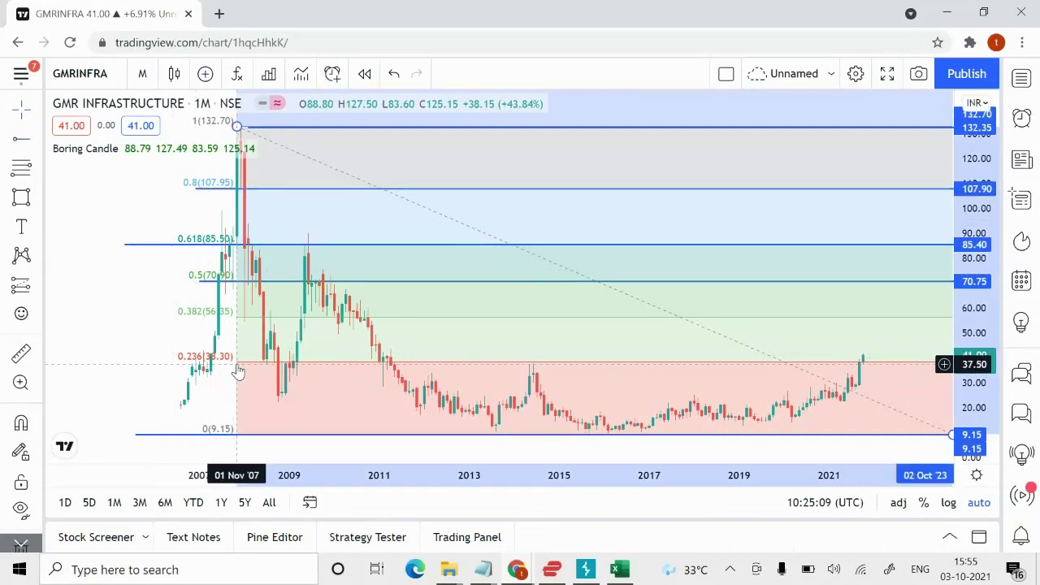
key("Delete")
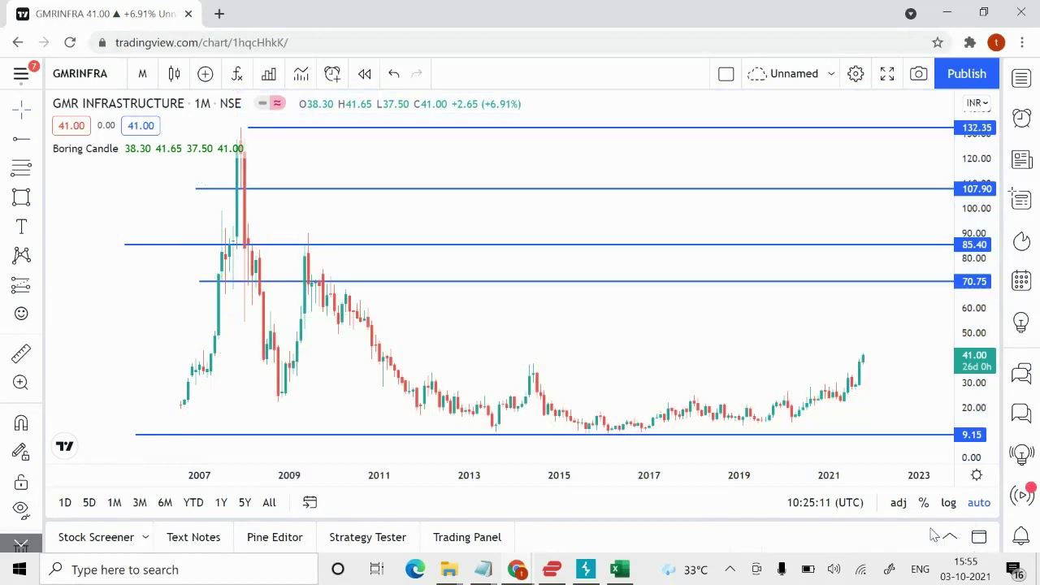
- Examine the Boring Candle colouring of the monthly candles from the 2008 peak through 2021 against the horizontal rays
scroll(832, 326, "up", 1)
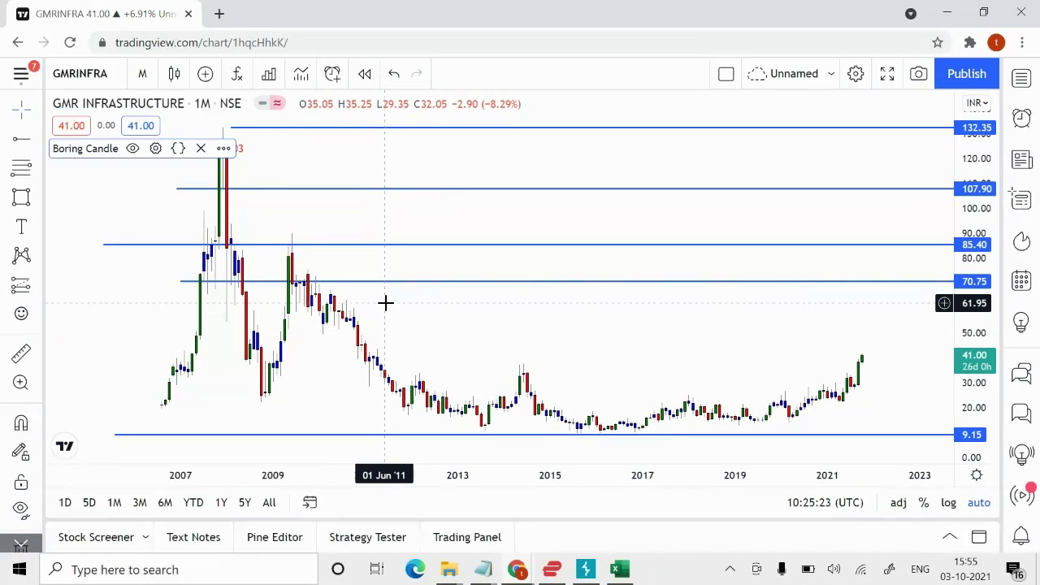
scroll(385, 302, "up", 2)
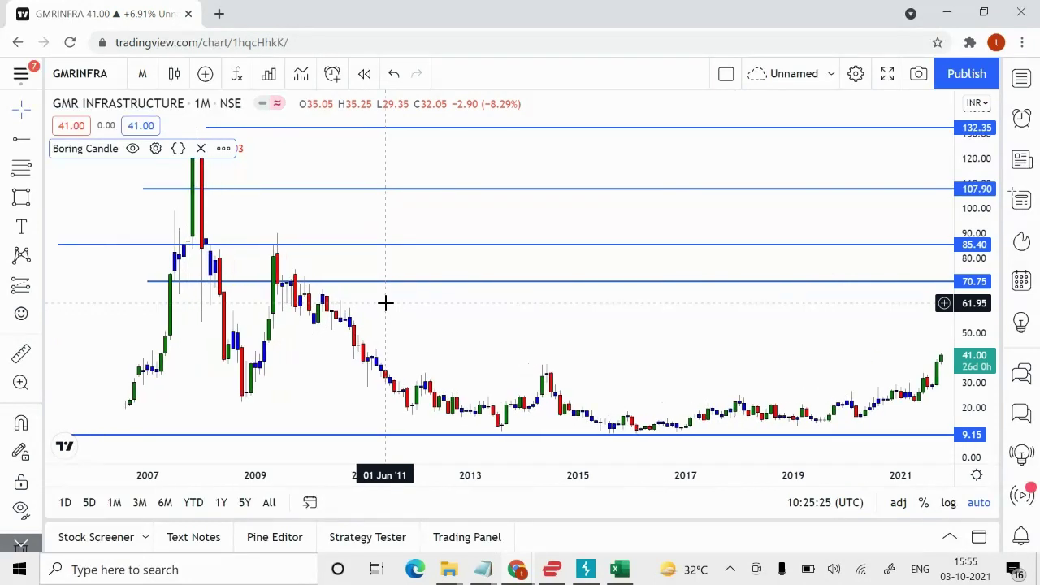
left_click_drag(288, 317, 377, 290)
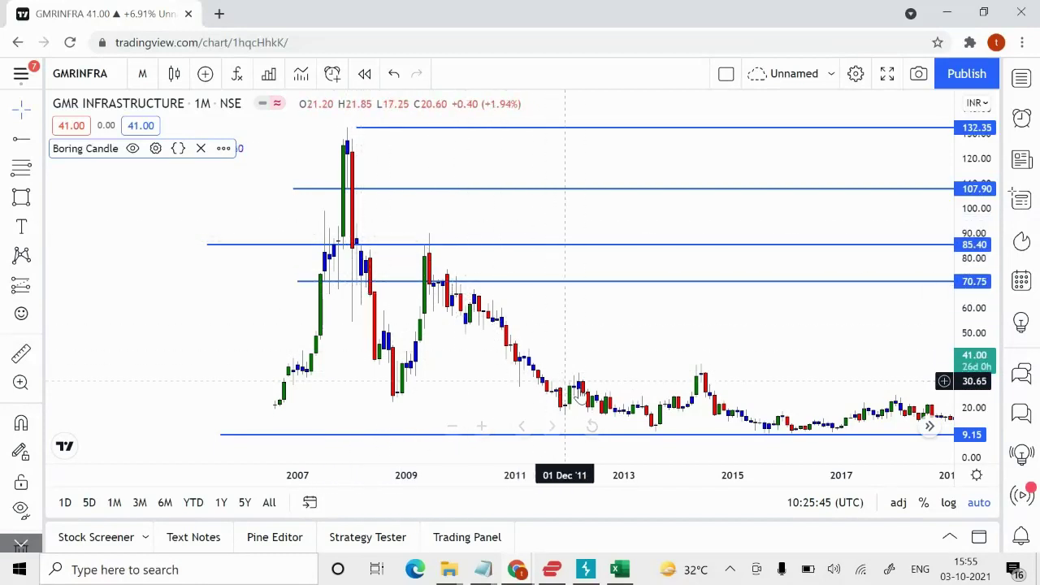
scroll(768, 396, "right", 3)
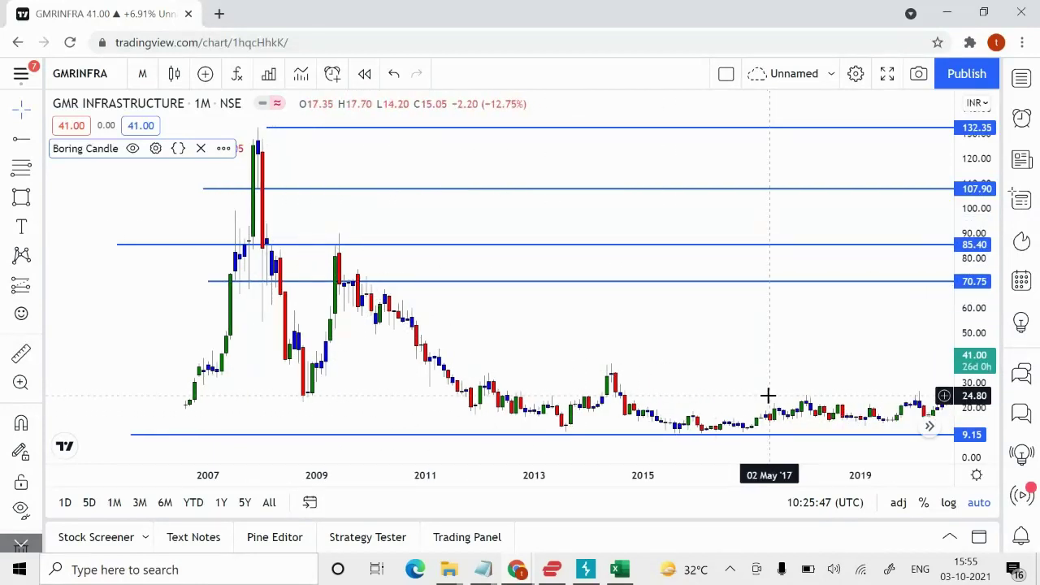
scroll(768, 396, "down", 2)
scroll(768, 396, "right", 4)
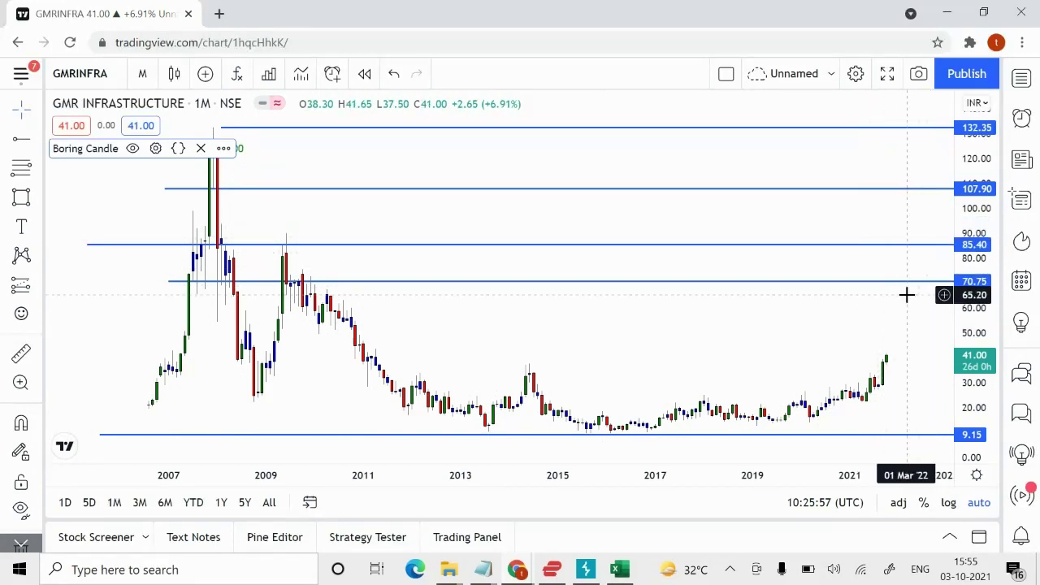
scroll(908, 294, "up", 1)
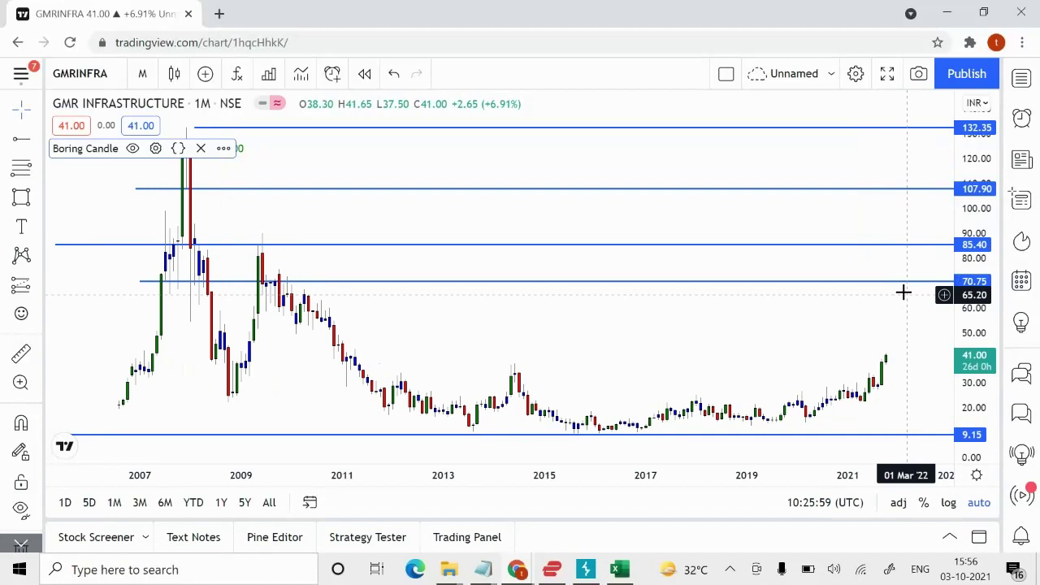
- Delete the two horizontal rays at 85.40 and 70.75
left_click(880, 252)
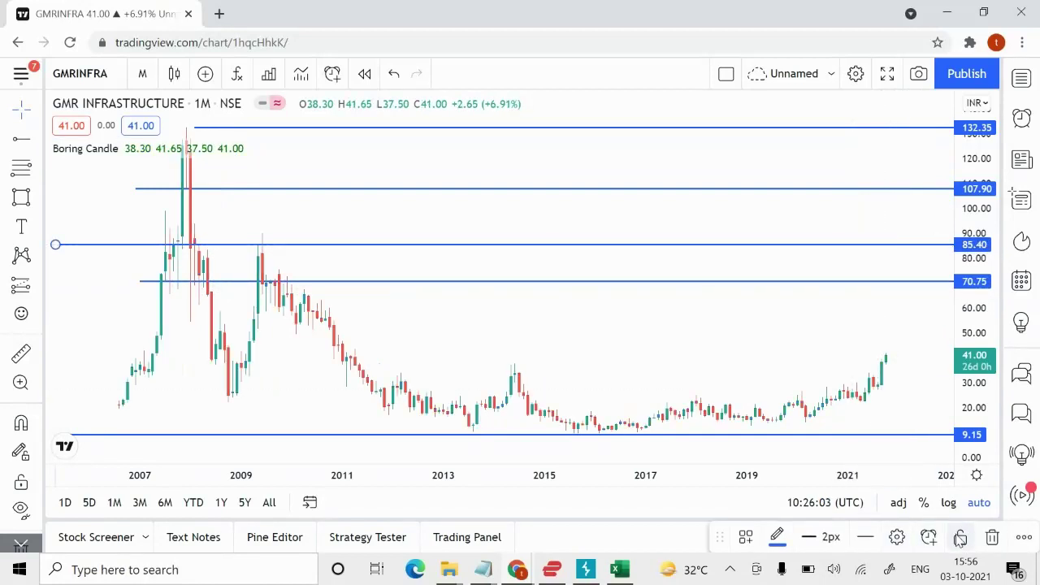
left_click(992, 538)
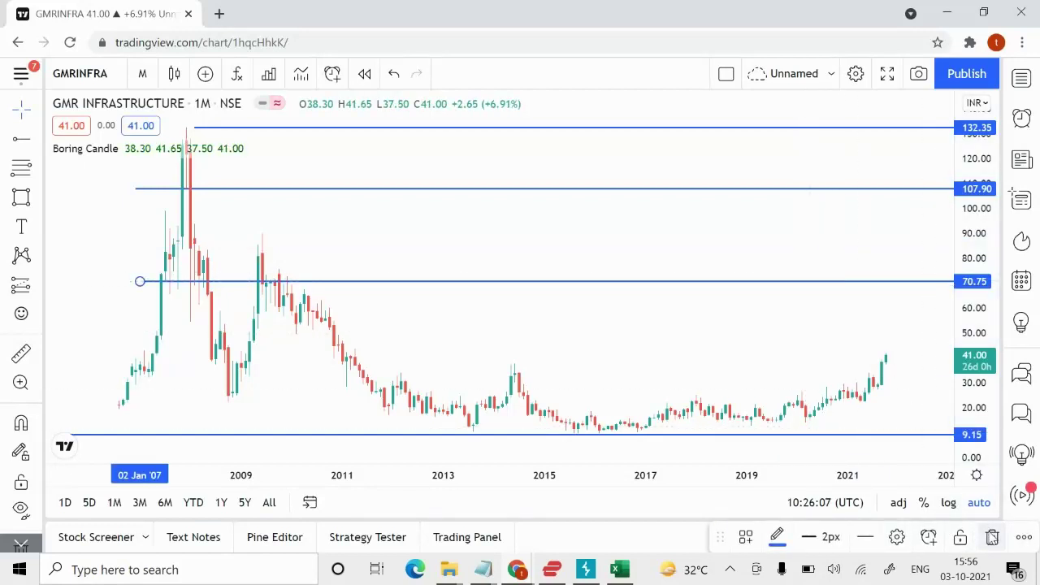
left_click(992, 538)
- Draw a cup-shaped curve from the January 2008 peak at 132.70 to October 2022 at 132.00, bending its middle just below the 9.15 ray
scroll(724, 302, "down", 1)
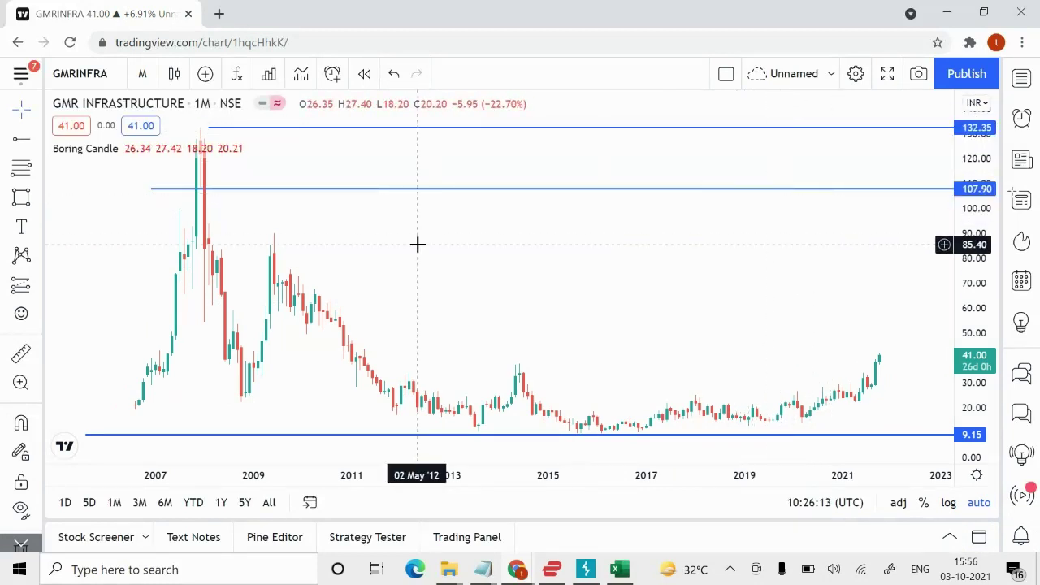
left_click(37, 196)
left_click(91, 361)
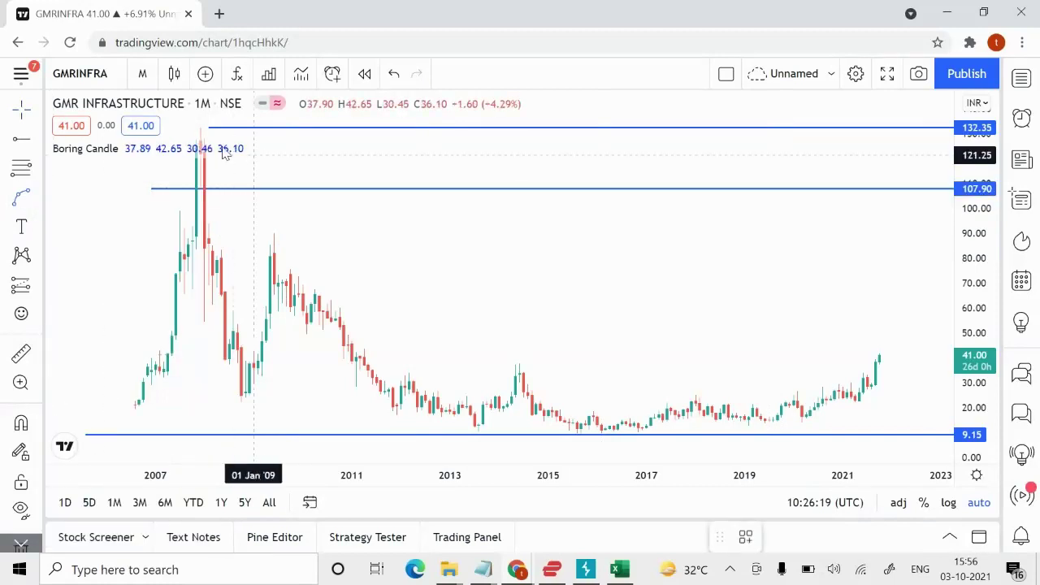
left_click(204, 126)
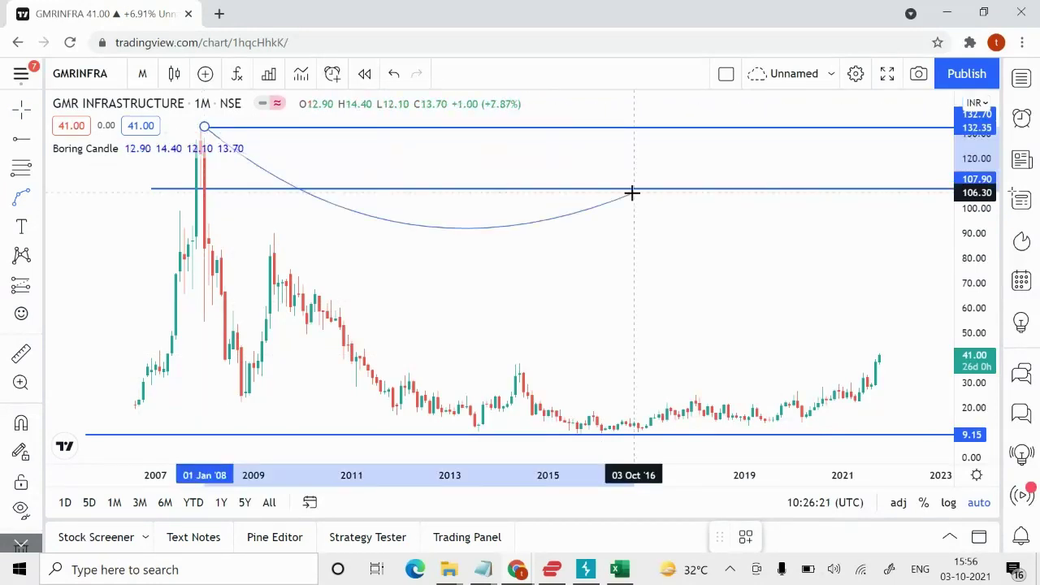
left_click(929, 128)
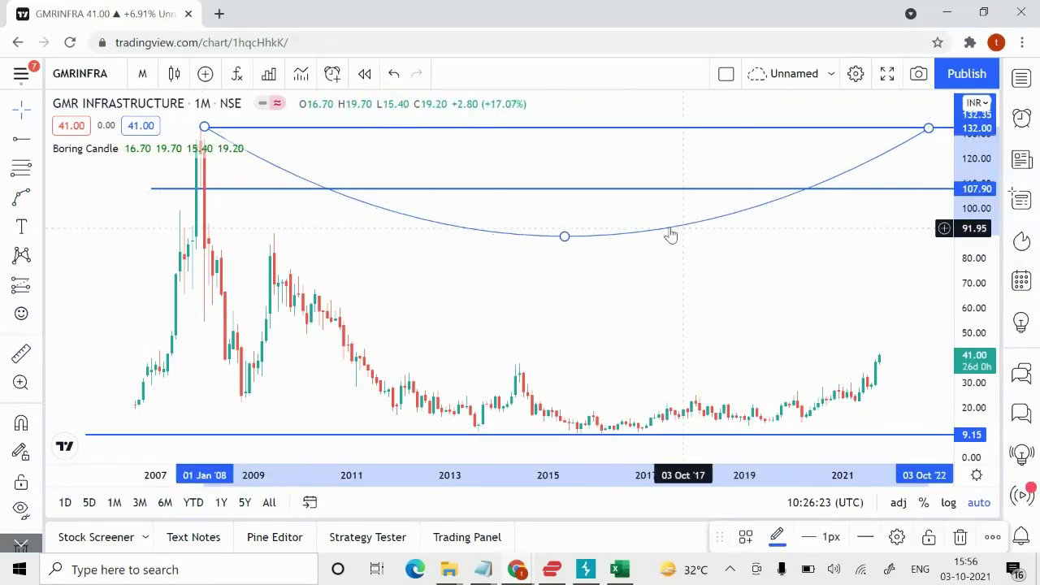
left_click_drag(565, 238, 589, 436)
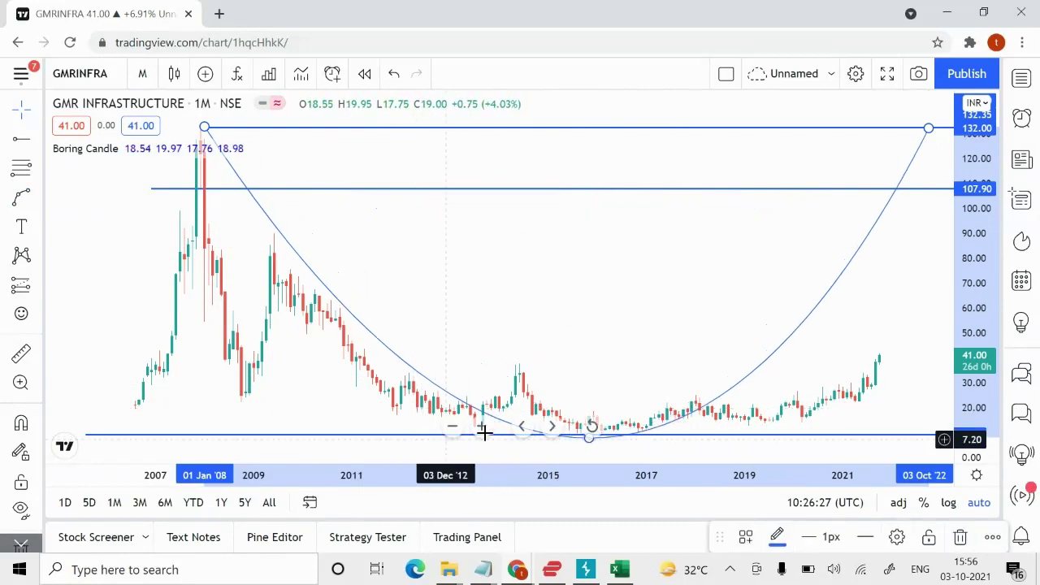
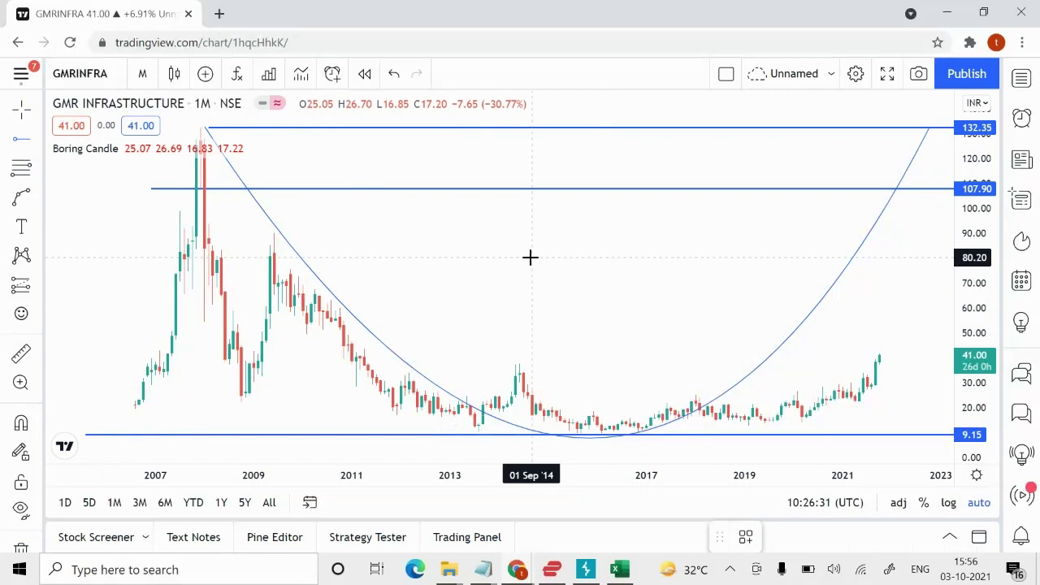
- Add a horizontal ray along the 2014 peak at about 37.85, starting in September 2013
left_click(483, 364)
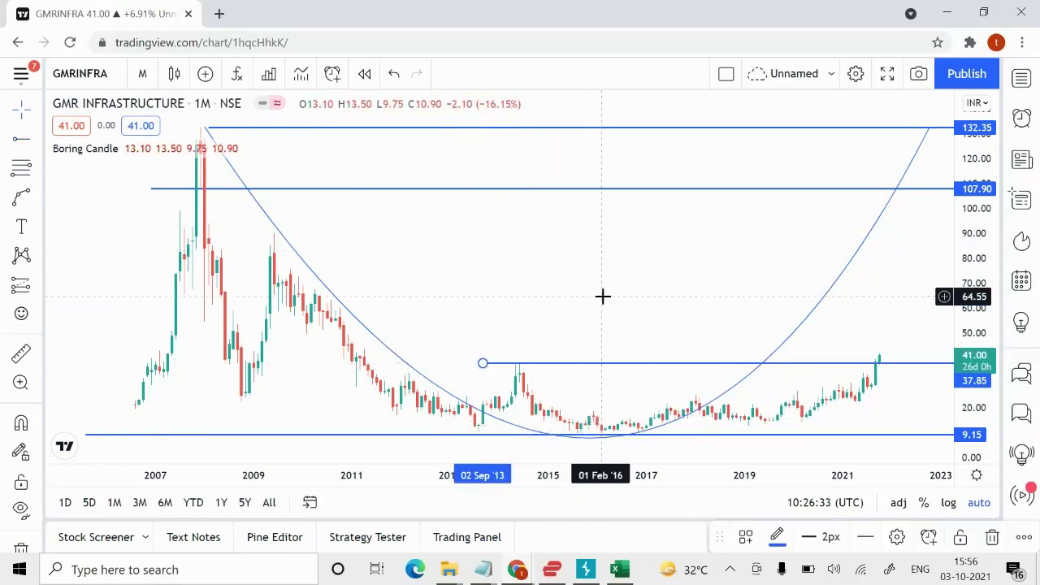
left_click(483, 255)
- Select the Boring Candle indicator and examine the monthly candles leading up to the 2021 breakout above the 37.85 ray
left_click(65, 148)
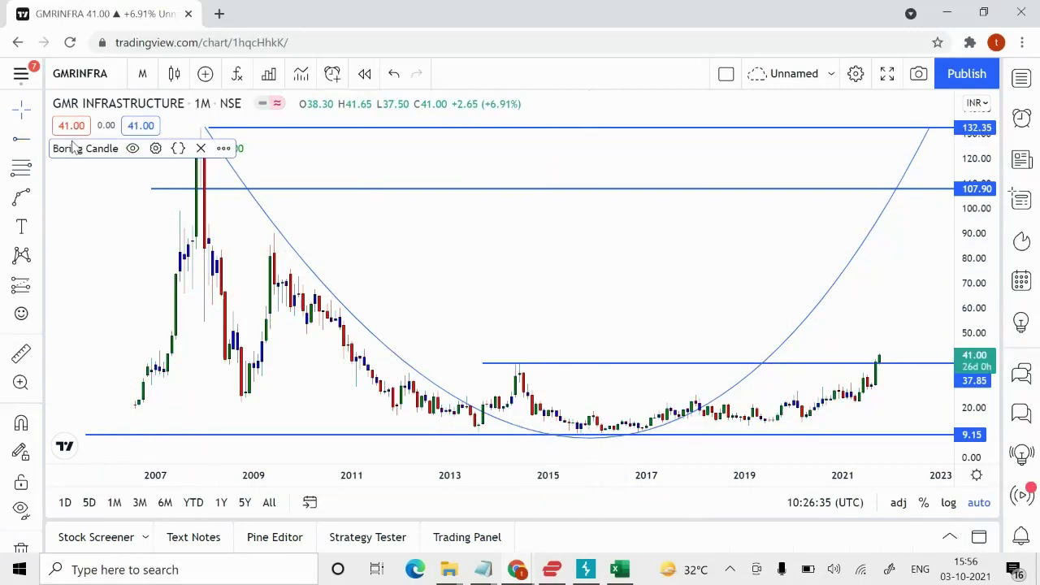
scroll(713, 260, "up", 2)
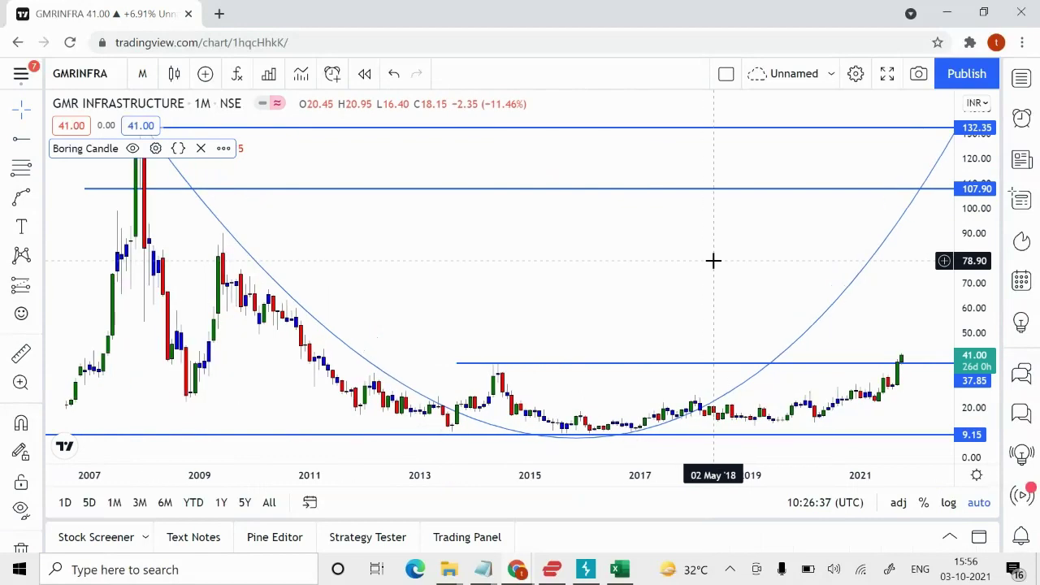
scroll(714, 260, "up", 5)
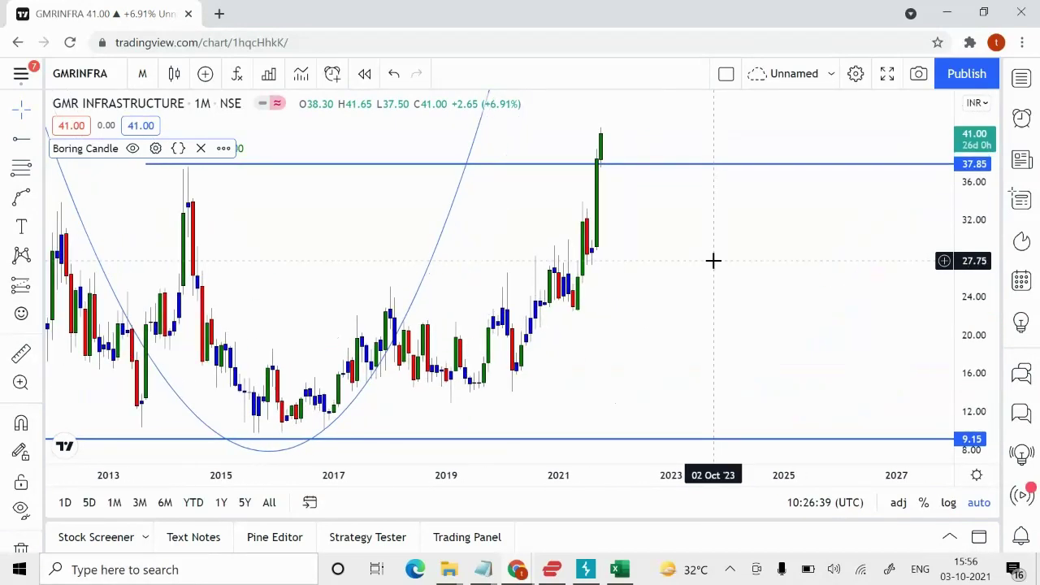
scroll(714, 260, "up", 3)
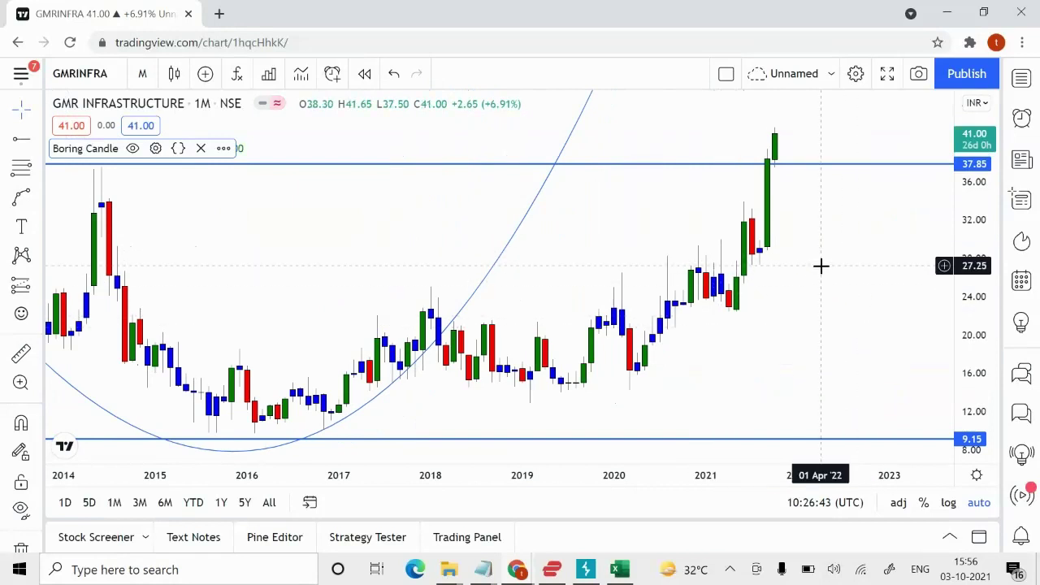
scroll(821, 265, "up", 1)
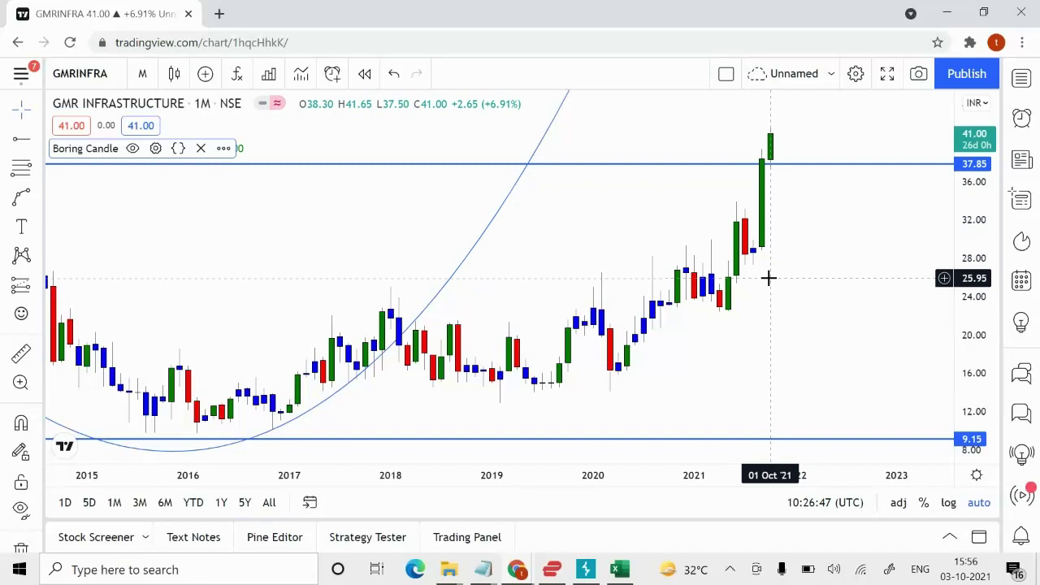
scroll(755, 248, "up", 1)
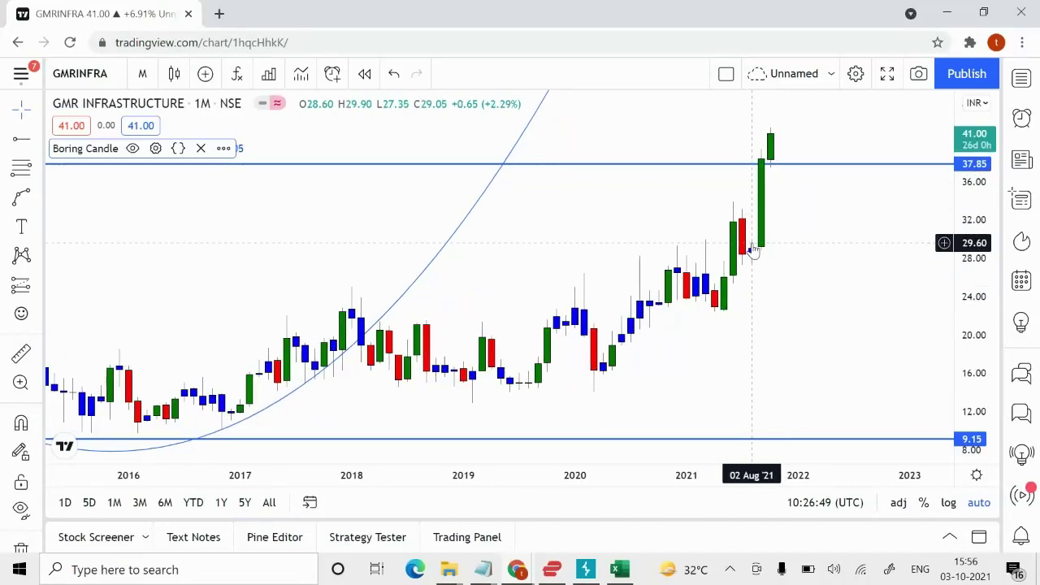
scroll(755, 251, "up", 1)
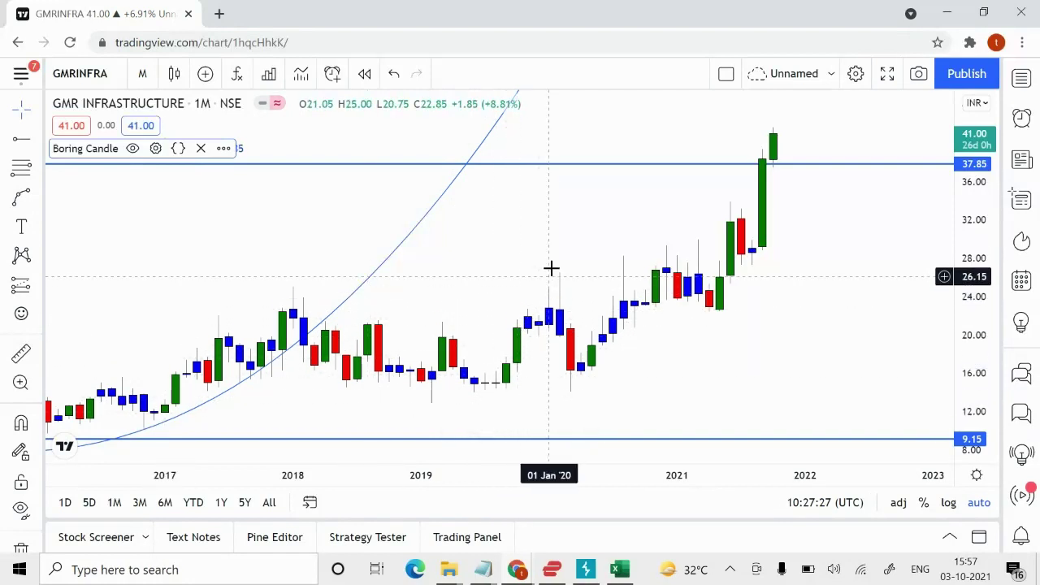
- Draw a rectangle around the 2019 boring candles from May 2019 to May 2020, between about 17.30 and 13.85
left_click(38, 197)
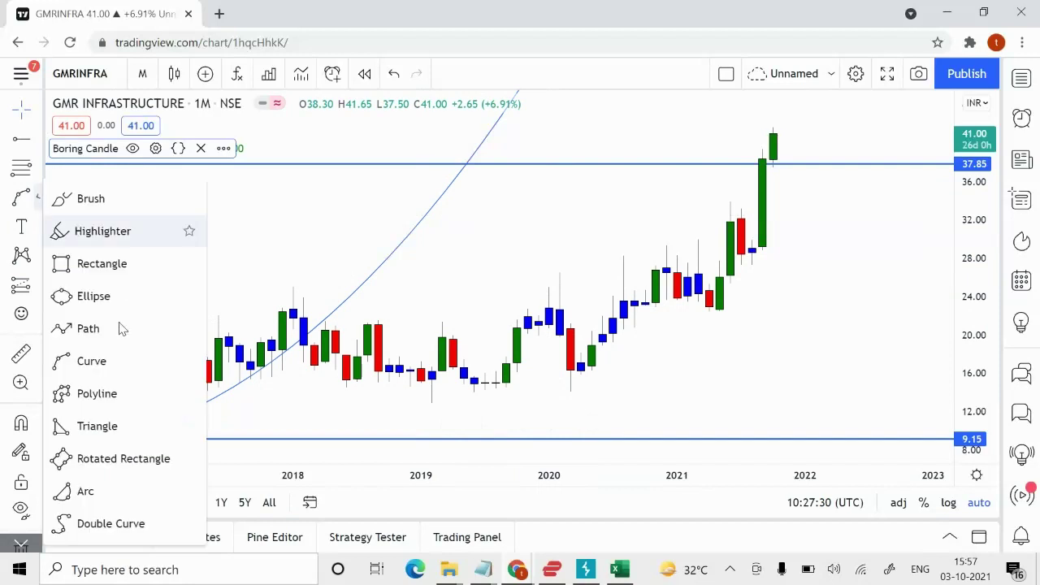
left_click(94, 271)
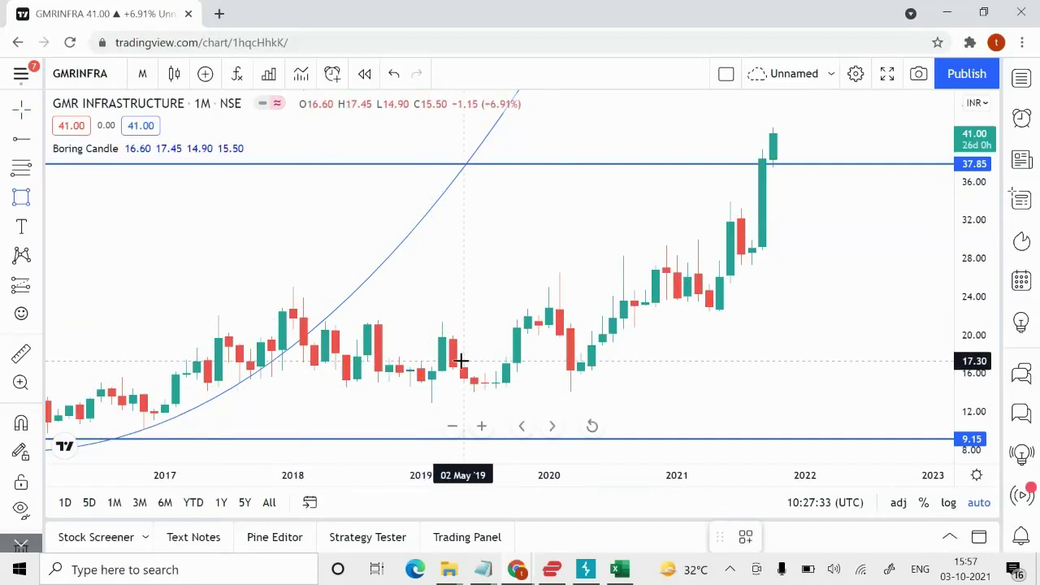
left_click(463, 361)
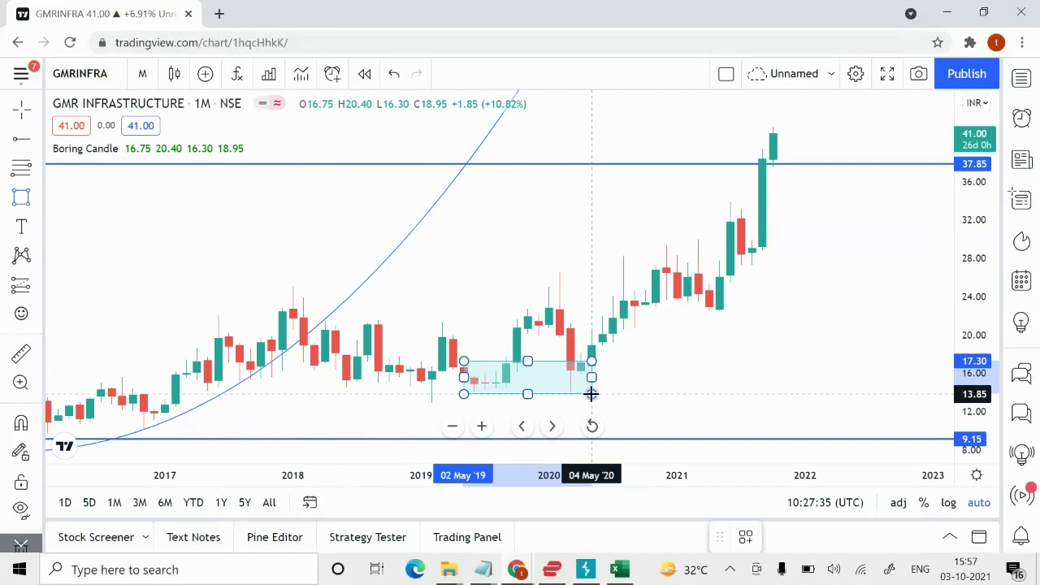
left_click(592, 394)
left_click(669, 369)
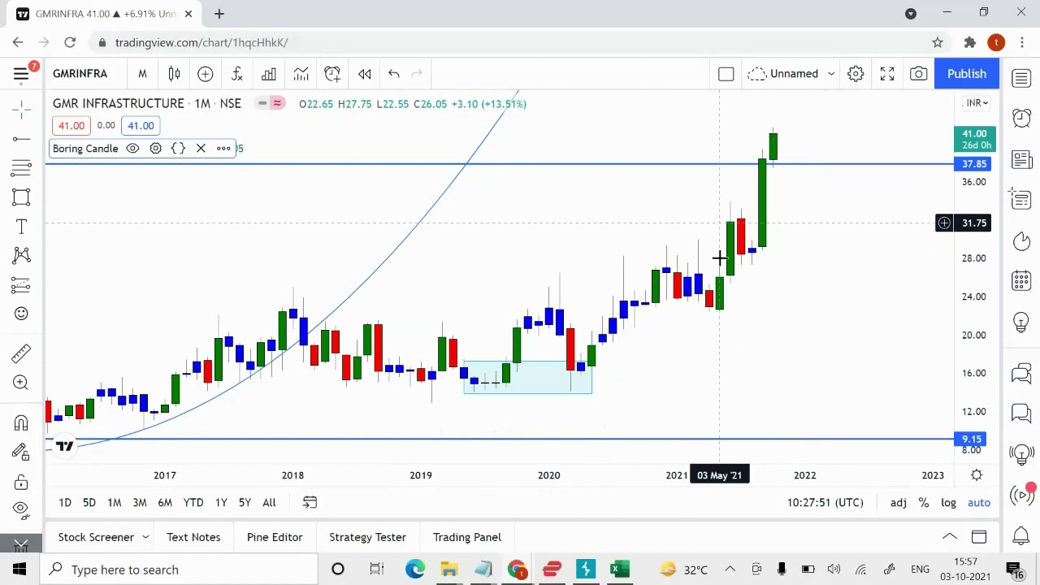
- Draw a rectangle from the August 2021 boring candle to about January 2023, spanning prices from about 30 down to 27.25
left_click(21, 199)
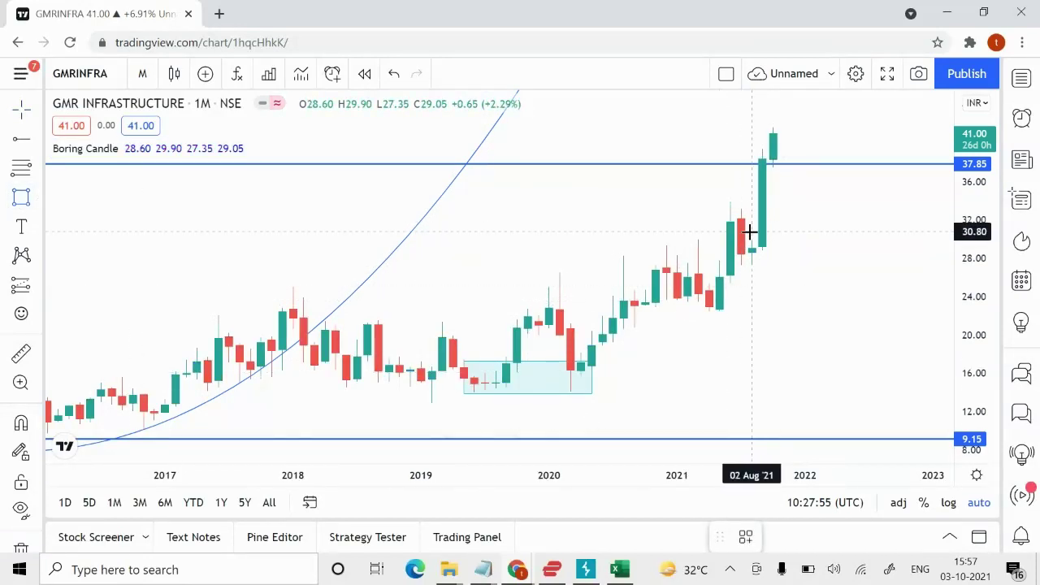
mouse_move(751, 239)
left_mouse_down()
mouse_move(851, 276)
mouse_move(924, 255)
mouse_move(931, 265)
left_mouse_up()
left_click(823, 311)
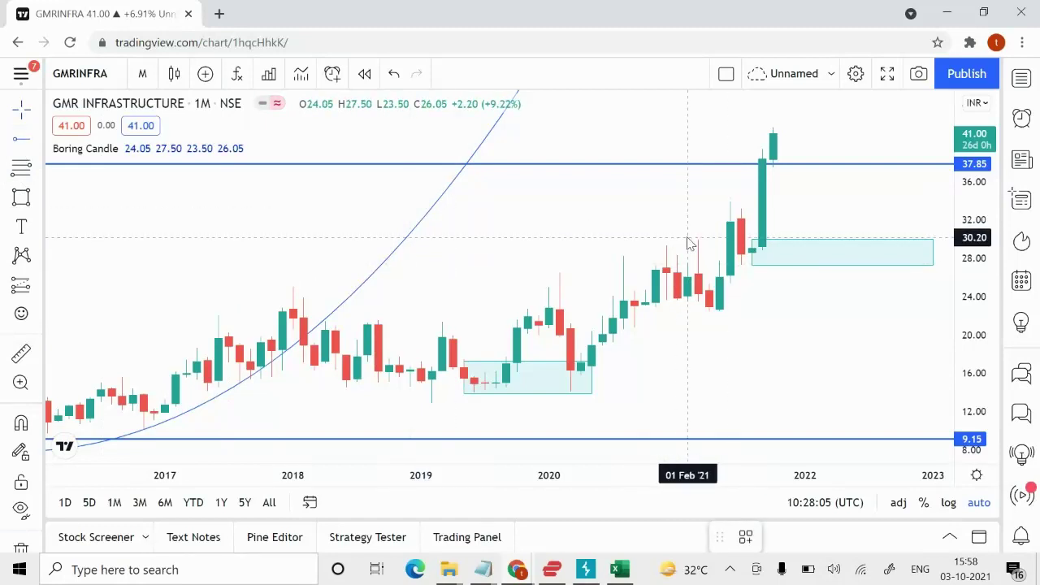
- Add horizontal rays from February 2021 along the newer rectangle's upper and lower edges, at about 30.20 and 27.25, and select the Boring Candle indicator
left_click(687, 237)
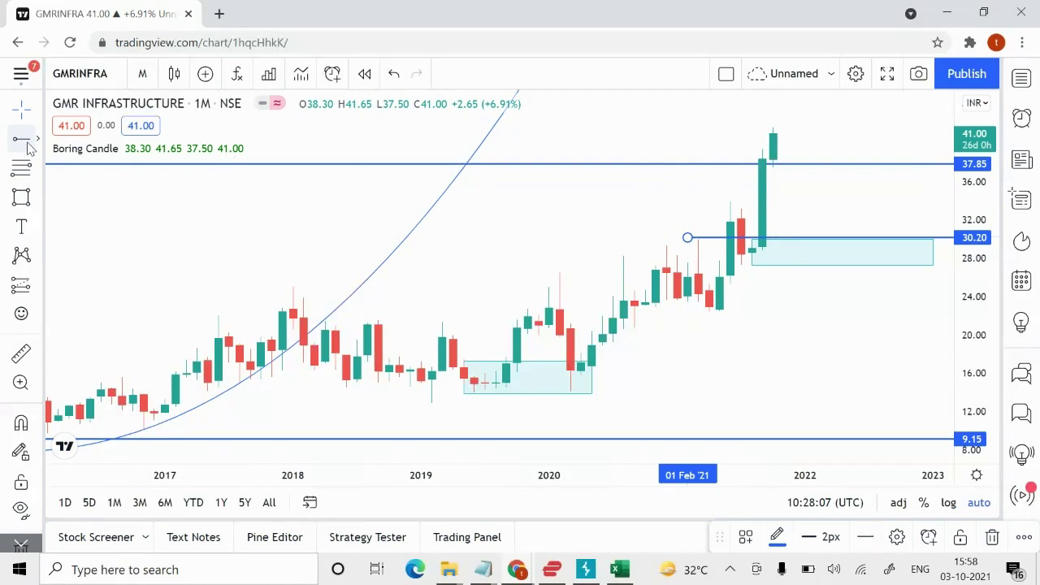
left_click(680, 265)
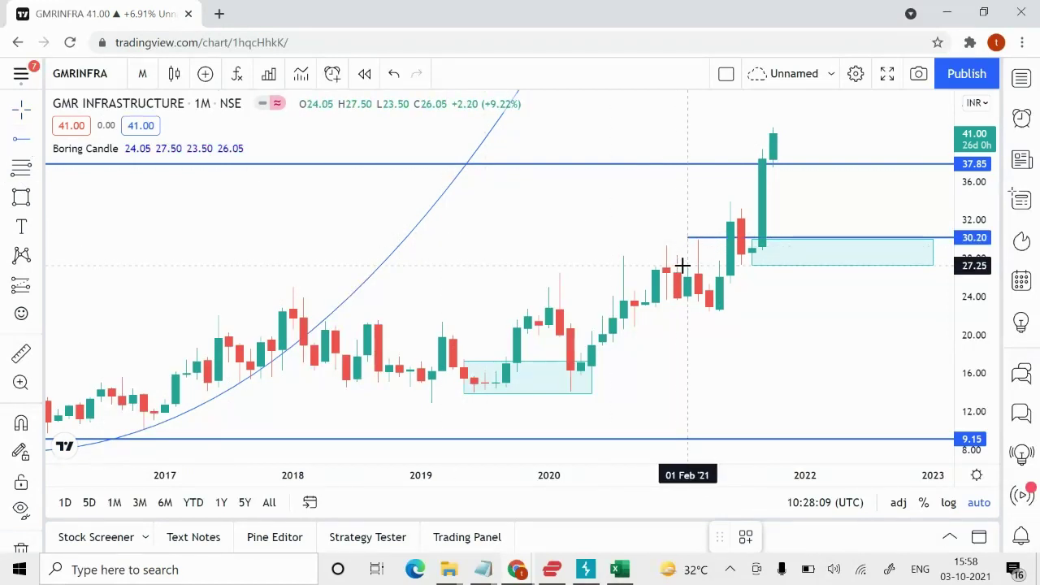
left_click(683, 265)
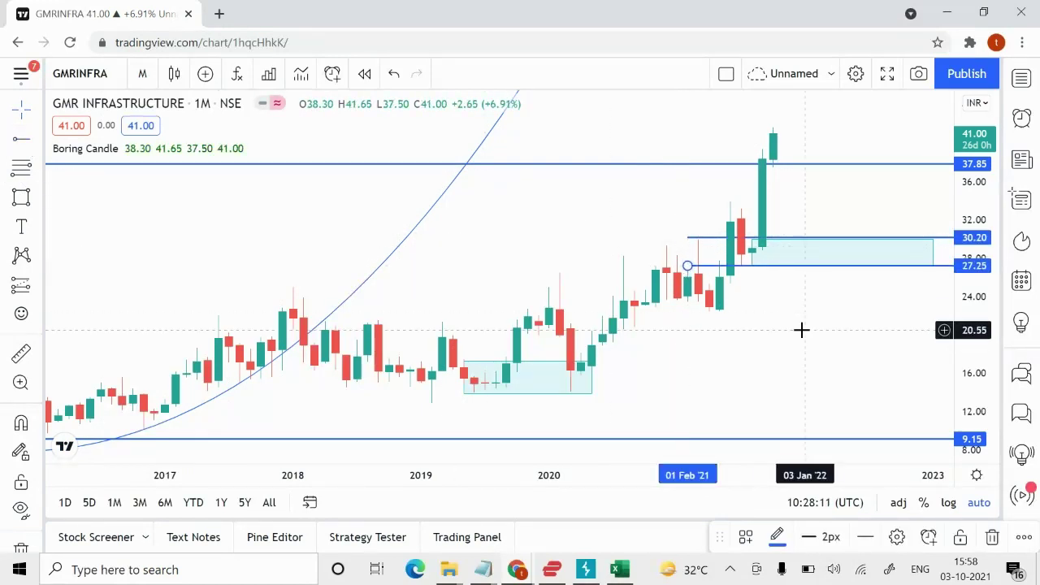
scroll(801, 330, "up", 1)
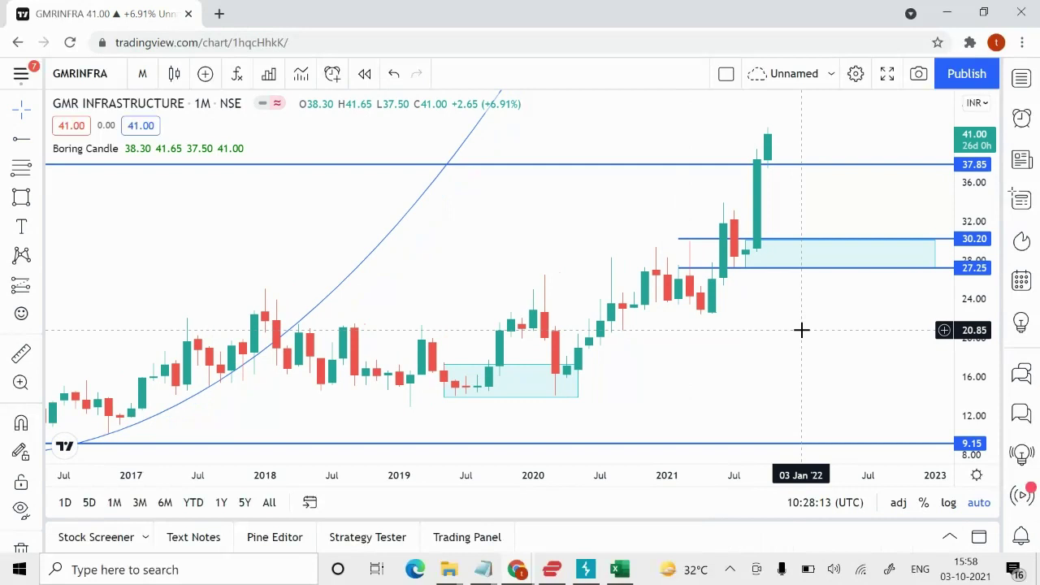
left_click(85, 149)
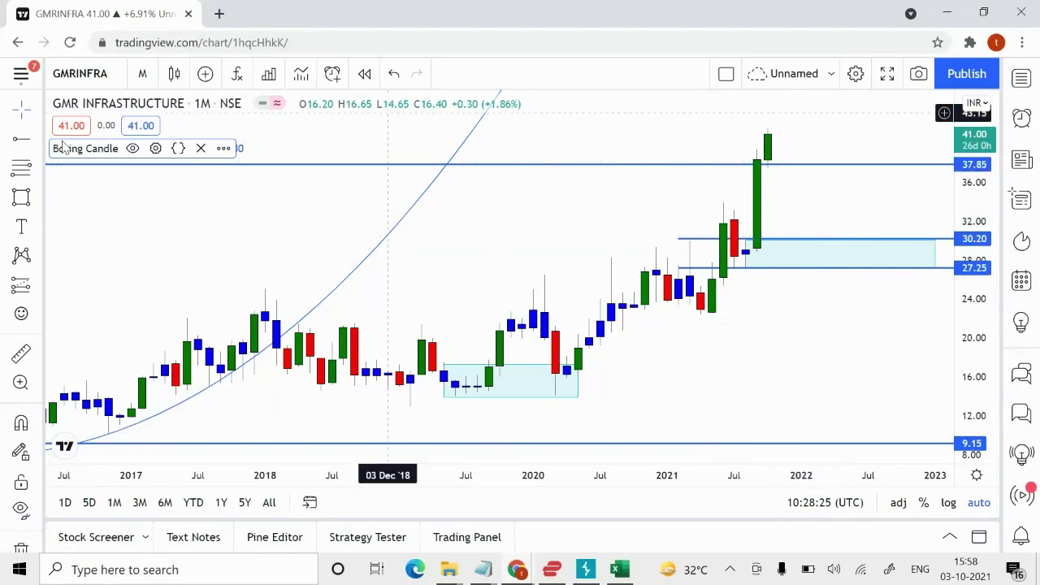
- Draw a downward arrow from about 38.90 in December 2021 to about 30.80 in March 2022, and select the Boring Candle indicator
left_click(37, 139)
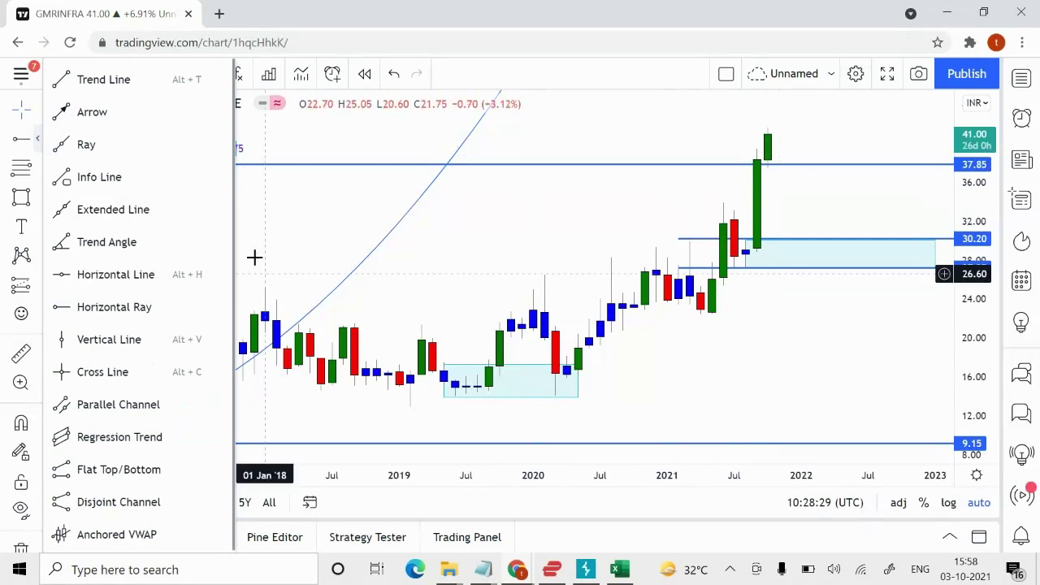
left_click(145, 112)
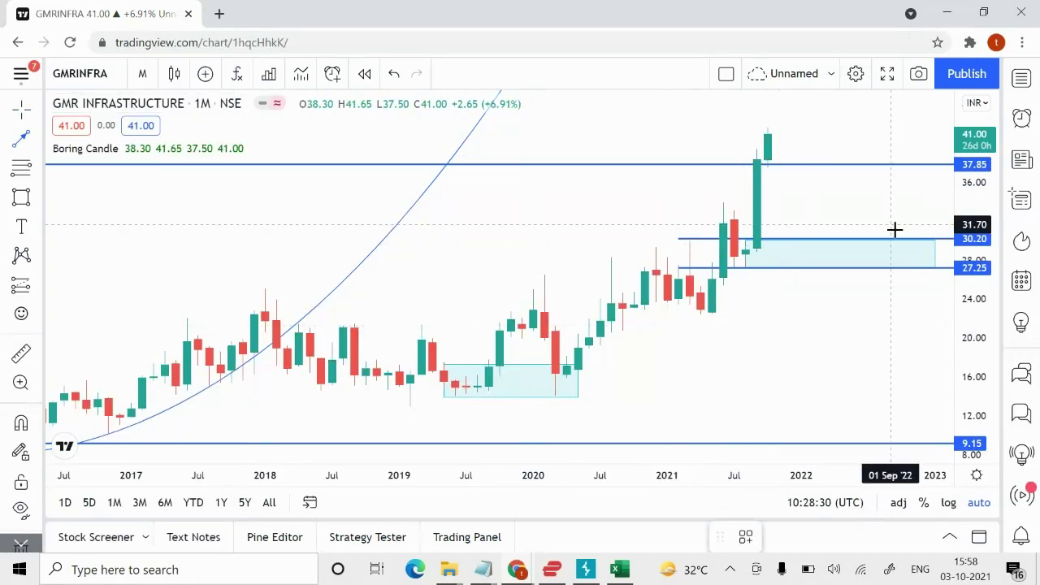
left_click(789, 154)
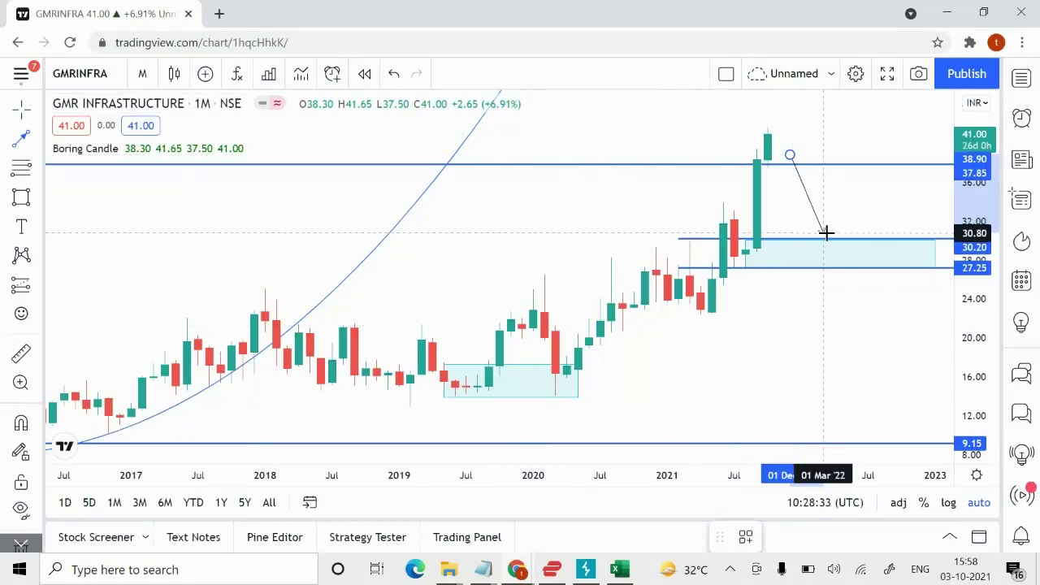
left_click(825, 233)
scroll(873, 209, "up", 1)
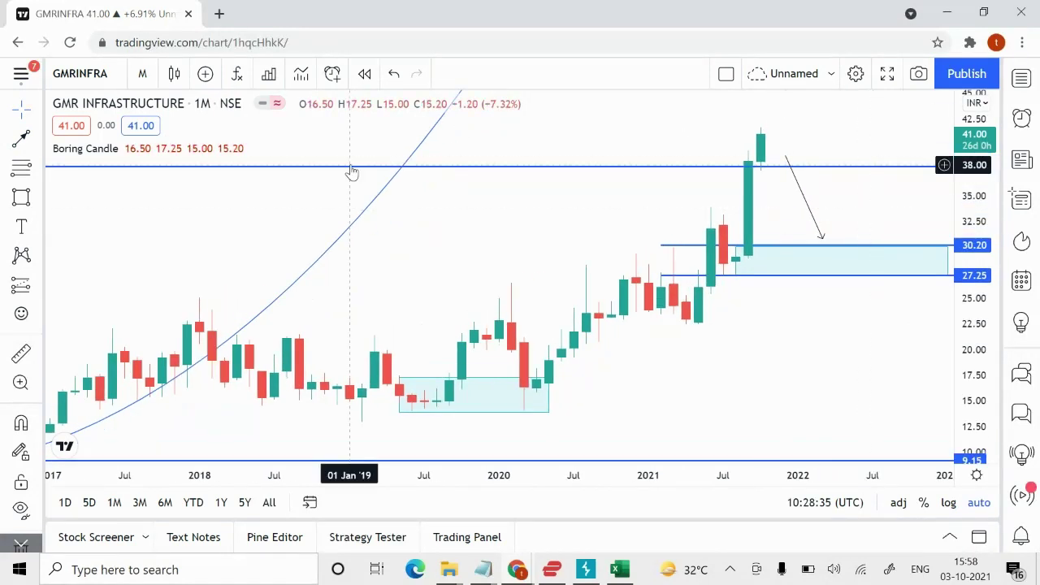
left_click(101, 155)
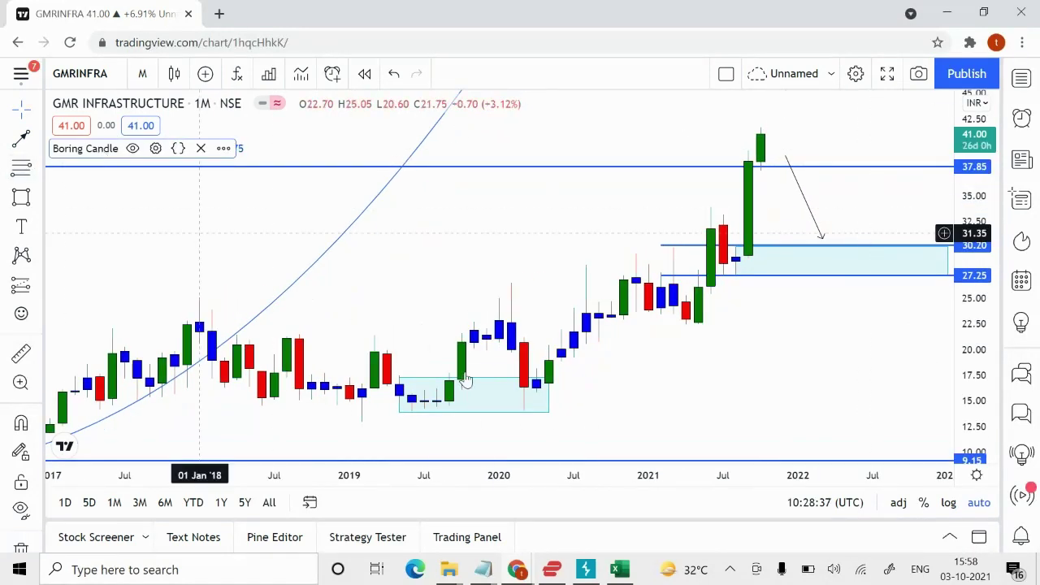
scroll(786, 320, "up", 1)
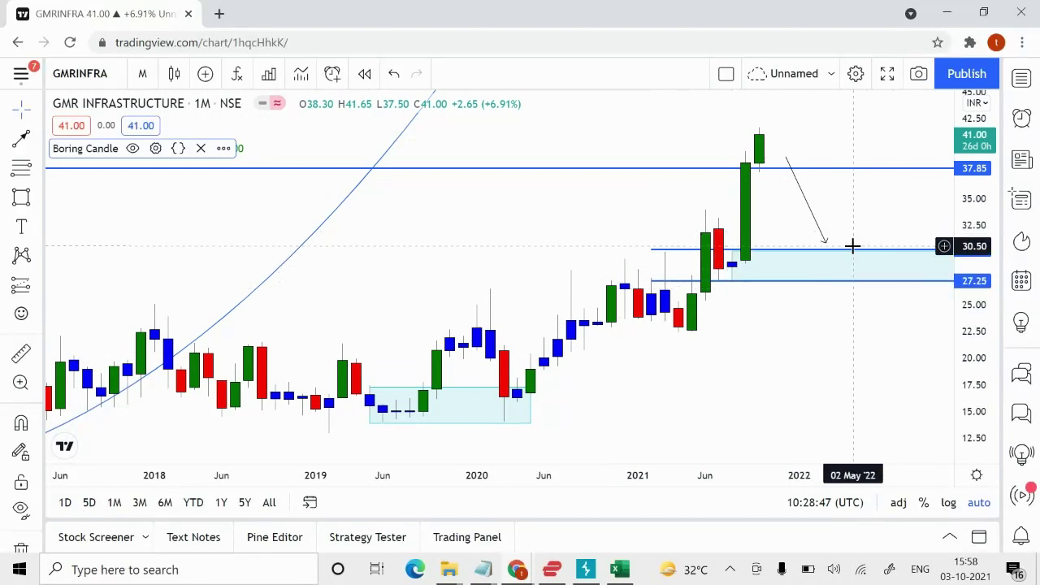
right_click(669, 292)
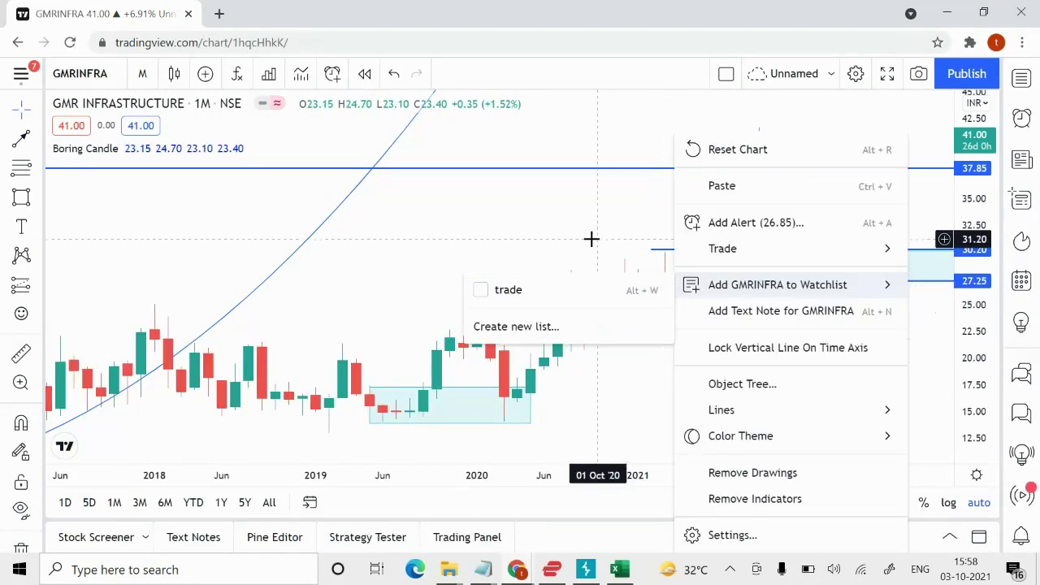
left_click(648, 286)
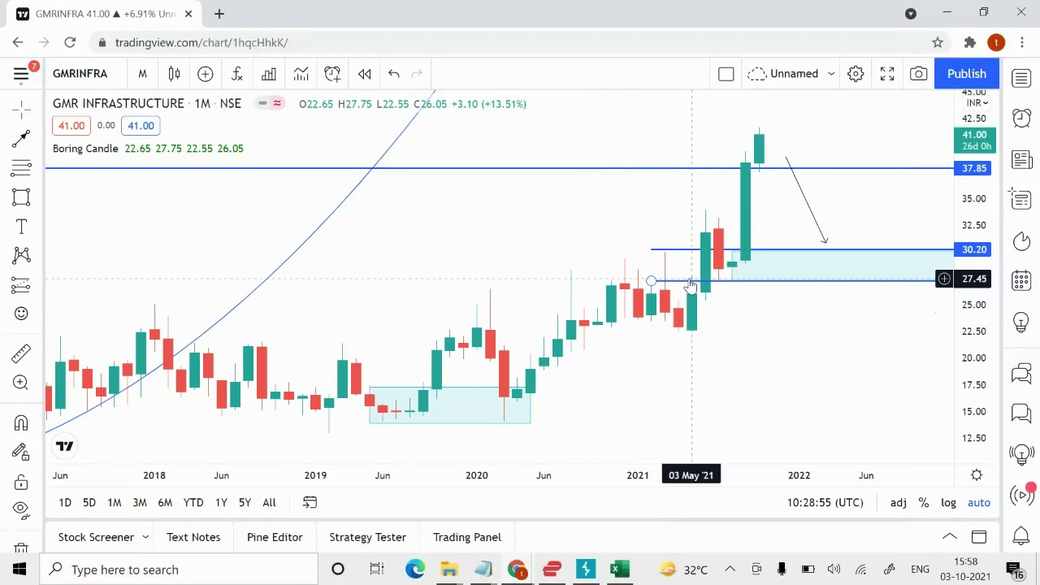
right_click(695, 284)
left_click(626, 241)
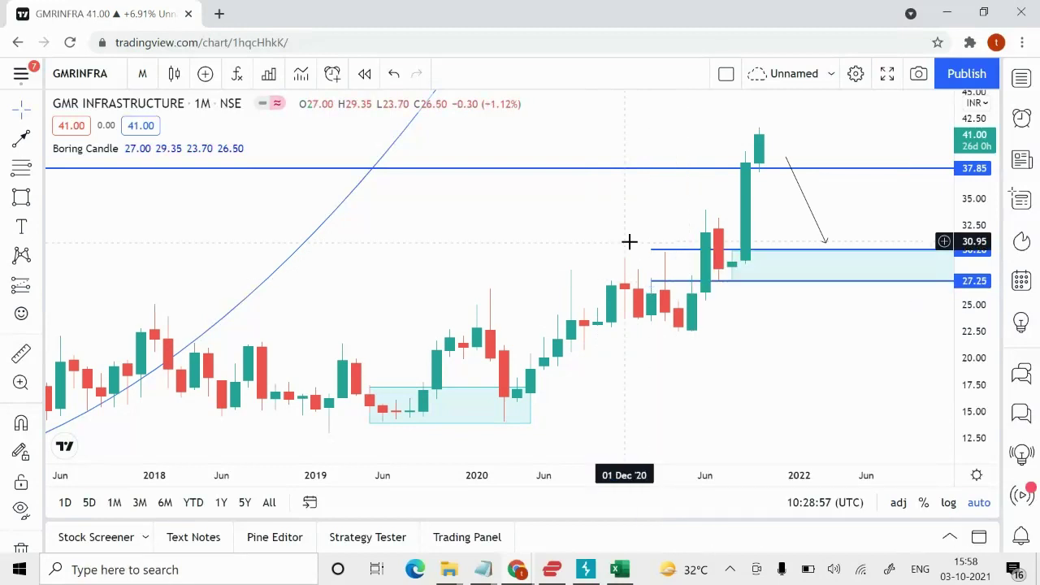
scroll(629, 241, "up", 1)
left_click(96, 151)
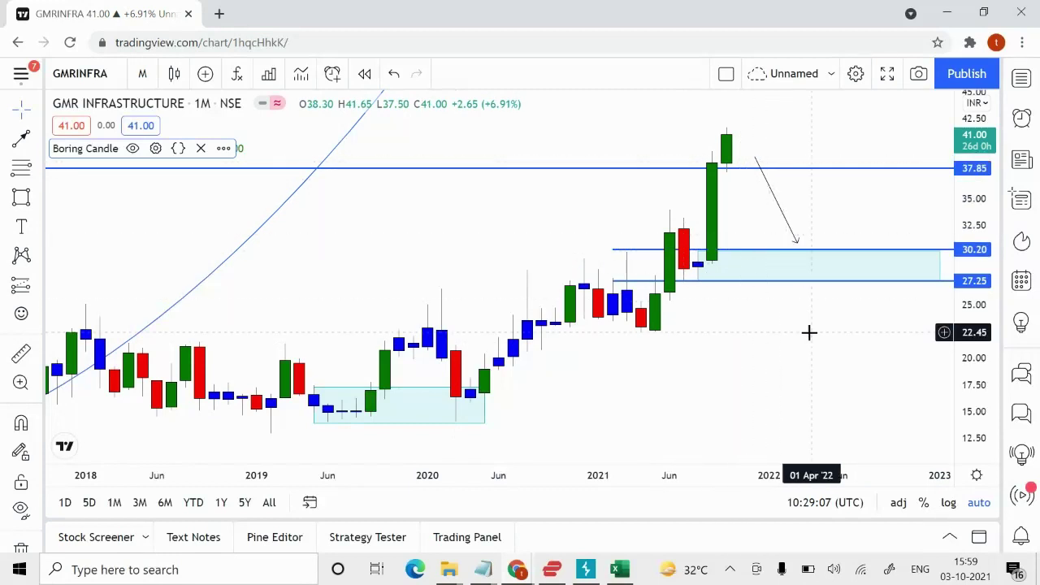
- Add the bold text label "Demand Zone" inside the rectangle between 30.20 and 27.25, below the arrow tip, and select the Boring Candle indicator
left_click(825, 259)
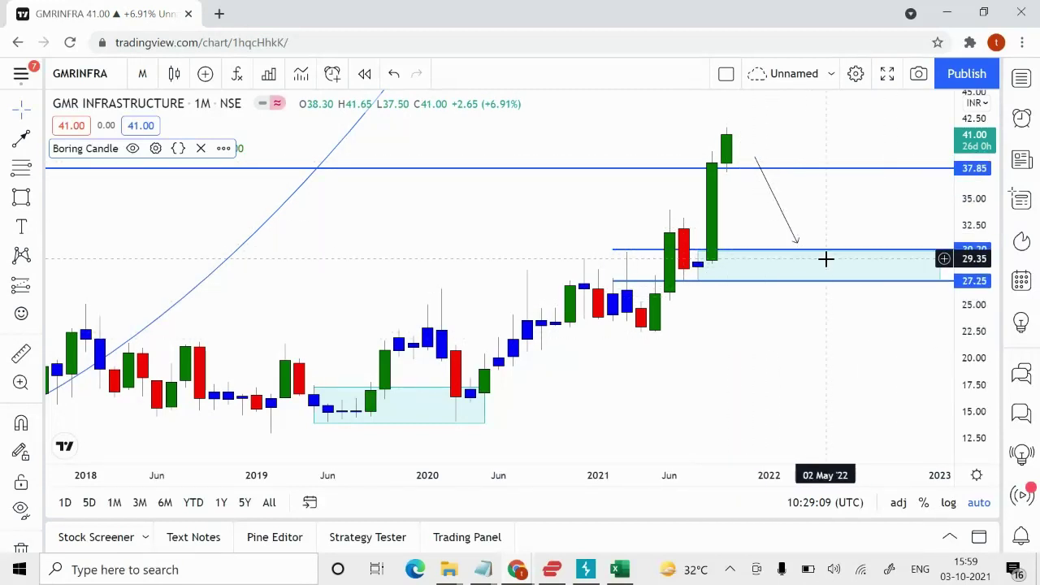
left_click(21, 227)
left_click(712, 266)
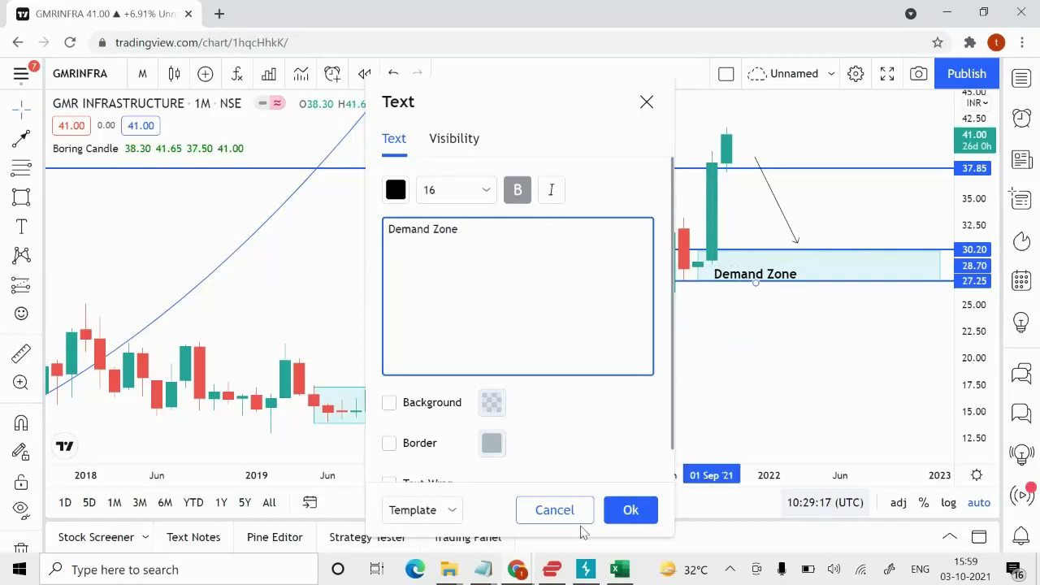
left_click(626, 519)
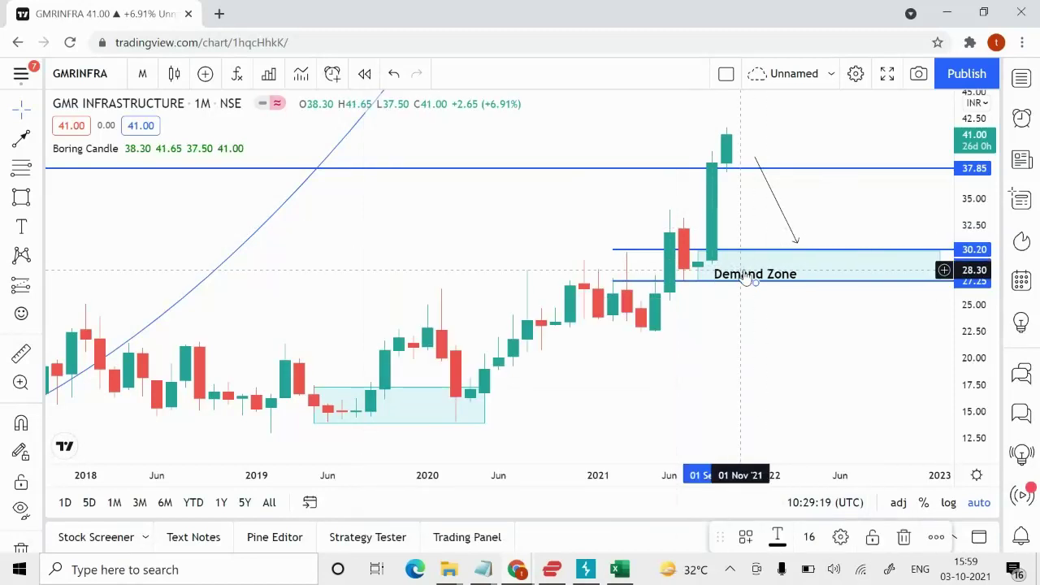
left_click_drag(752, 278, 798, 260)
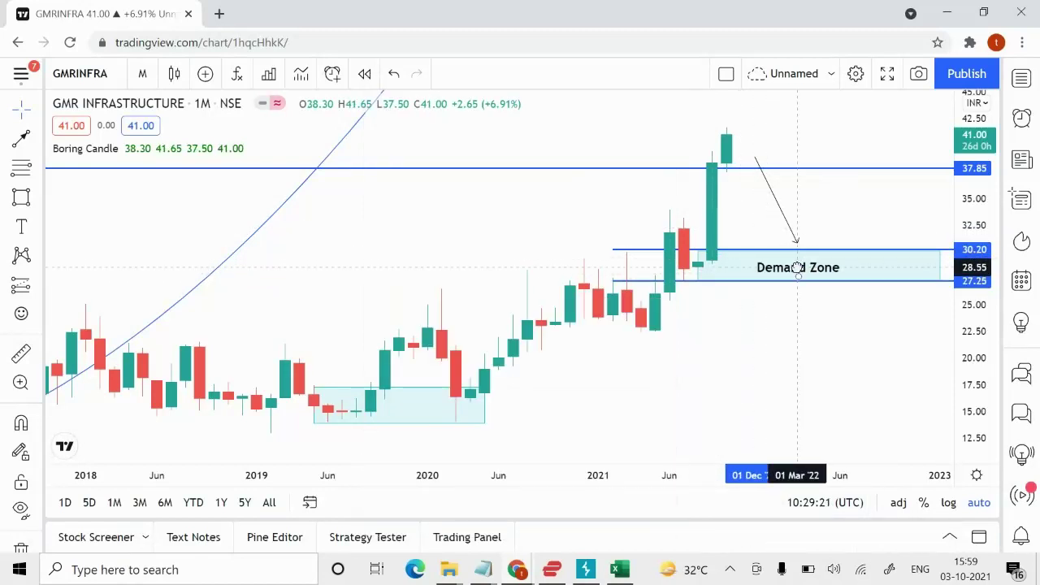
left_click(93, 150)
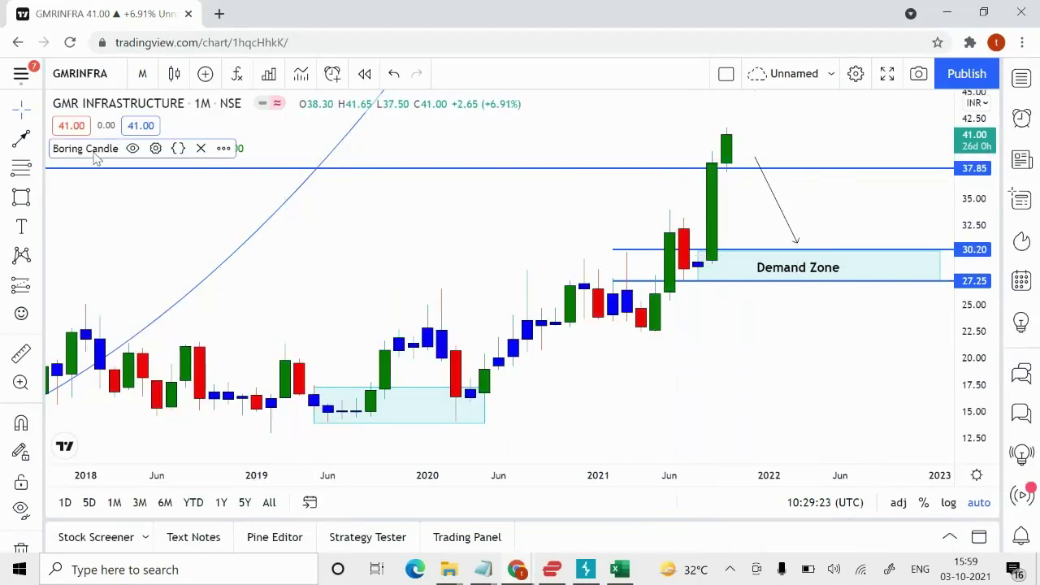
scroll(720, 295, "up", 1)
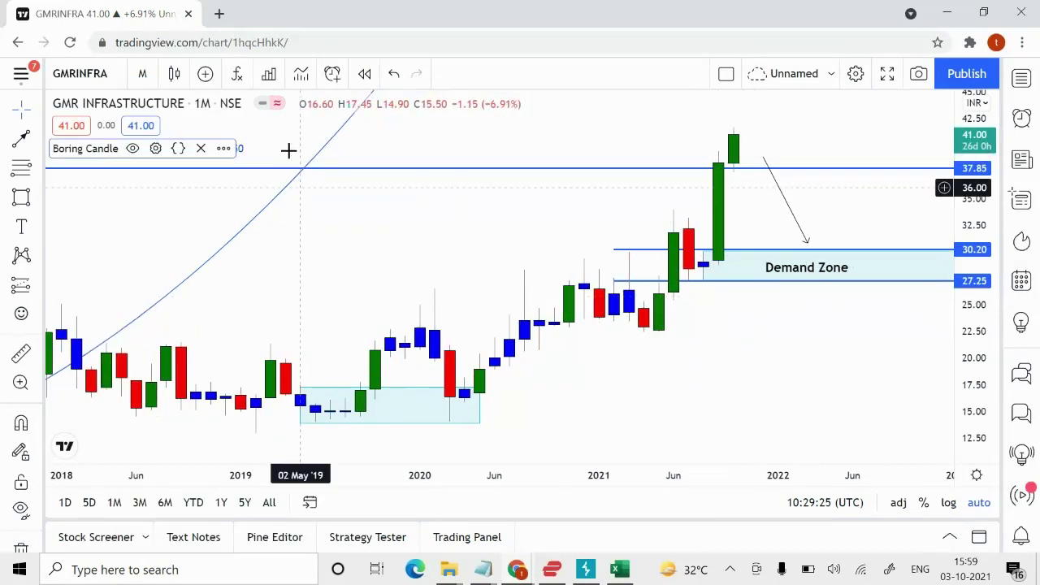
left_click(143, 74)
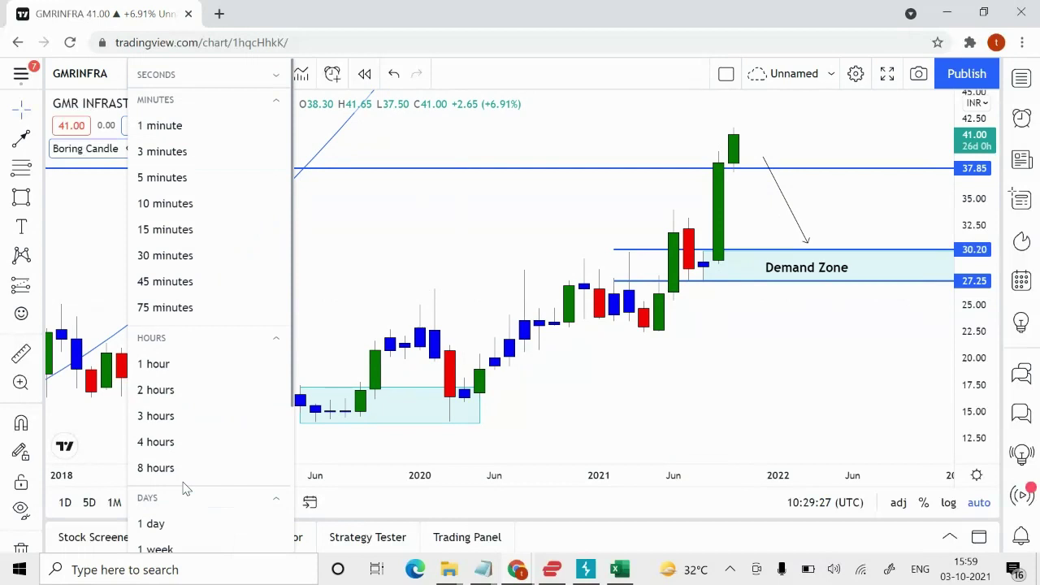
scroll(184, 487, "down", 2)
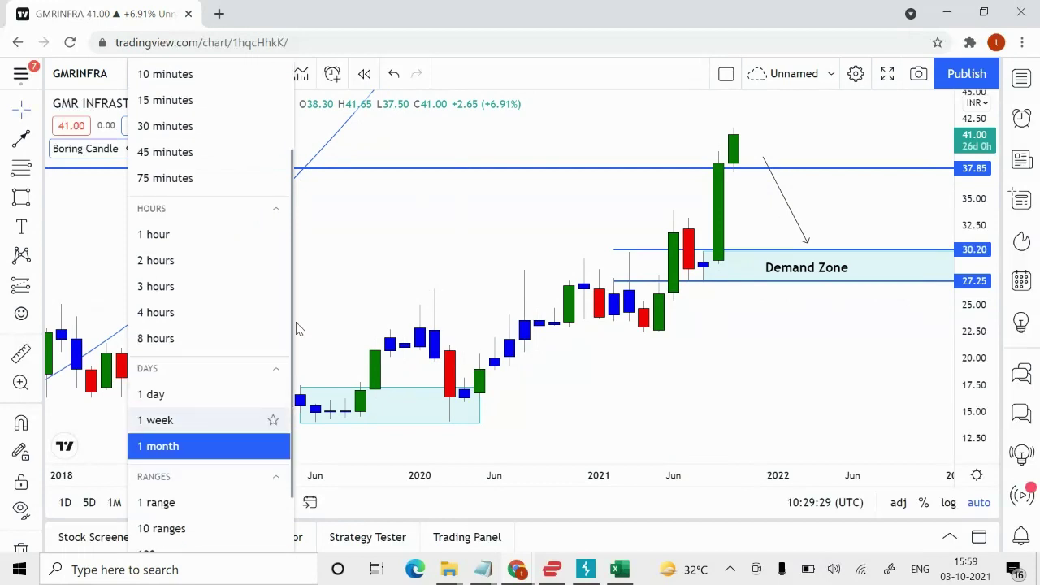
scroll(479, 253, "down", 5)
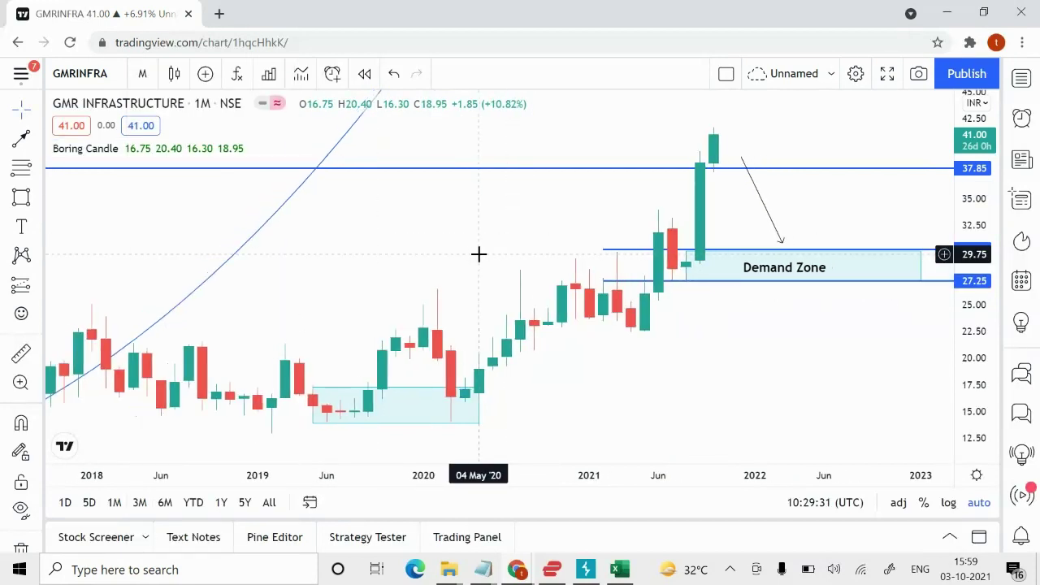
- Select the Boring Candle indicator on the long-term monthly chart and switch the chart interval to 1 week
scroll(478, 255, "down", 6)
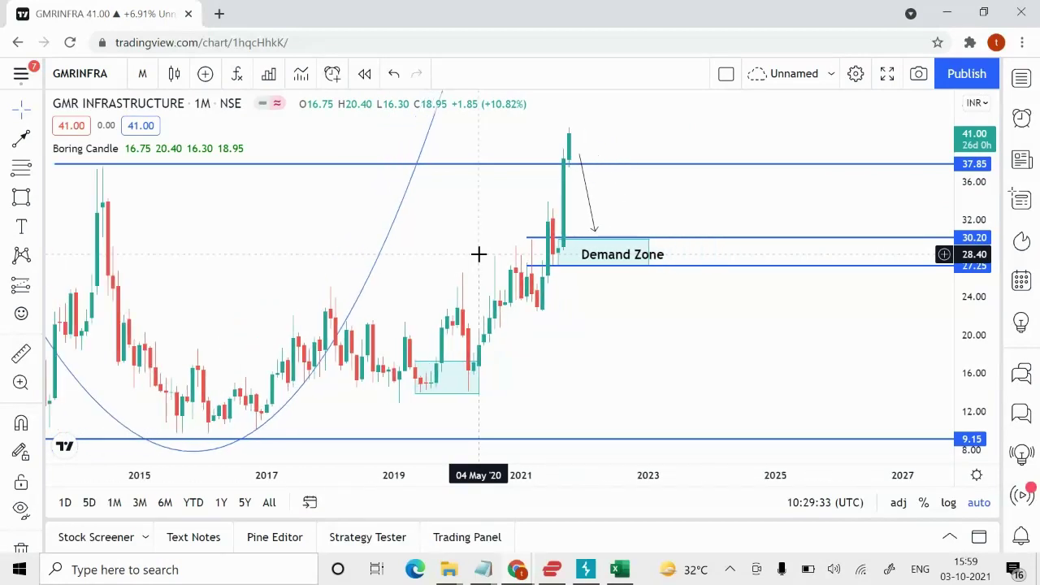
left_click(73, 146)
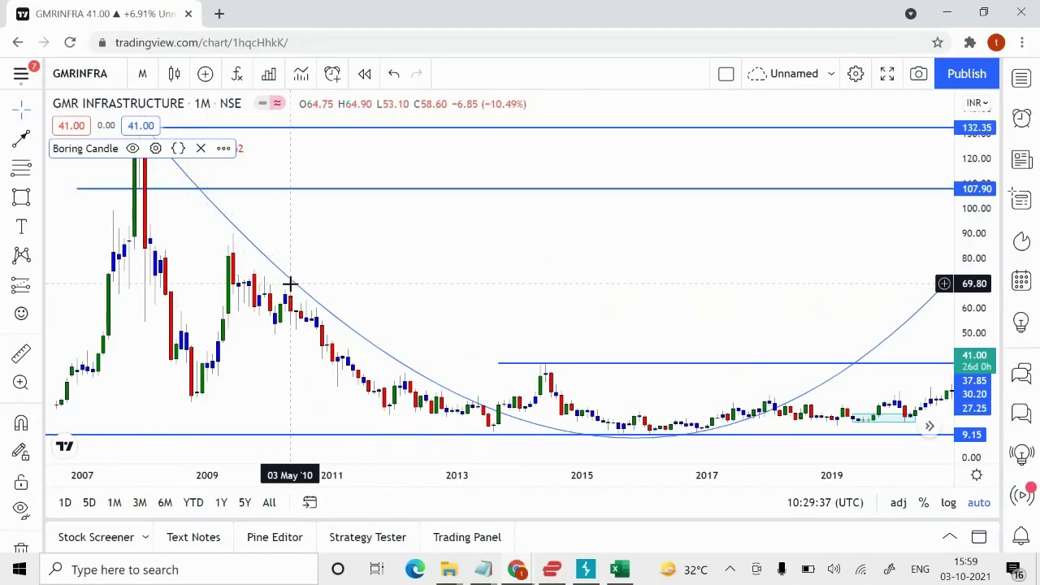
scroll(495, 241, "up", 2)
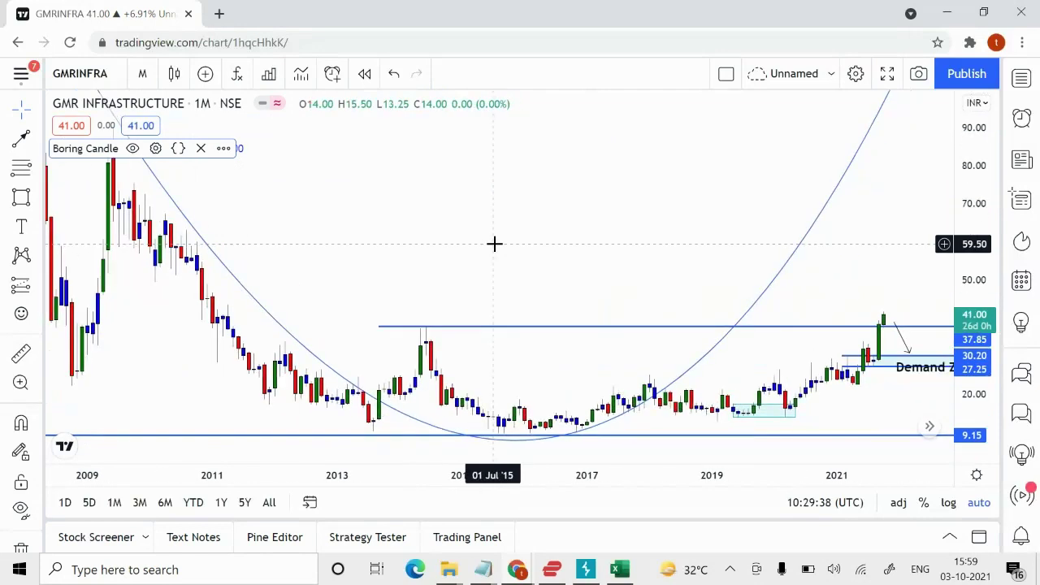
left_click(143, 74)
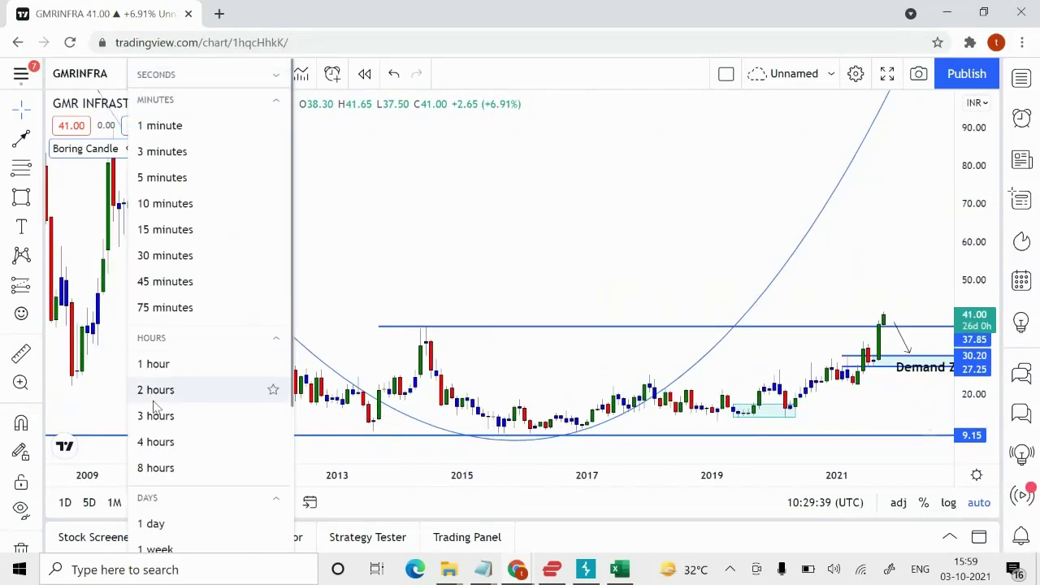
left_click(201, 547)
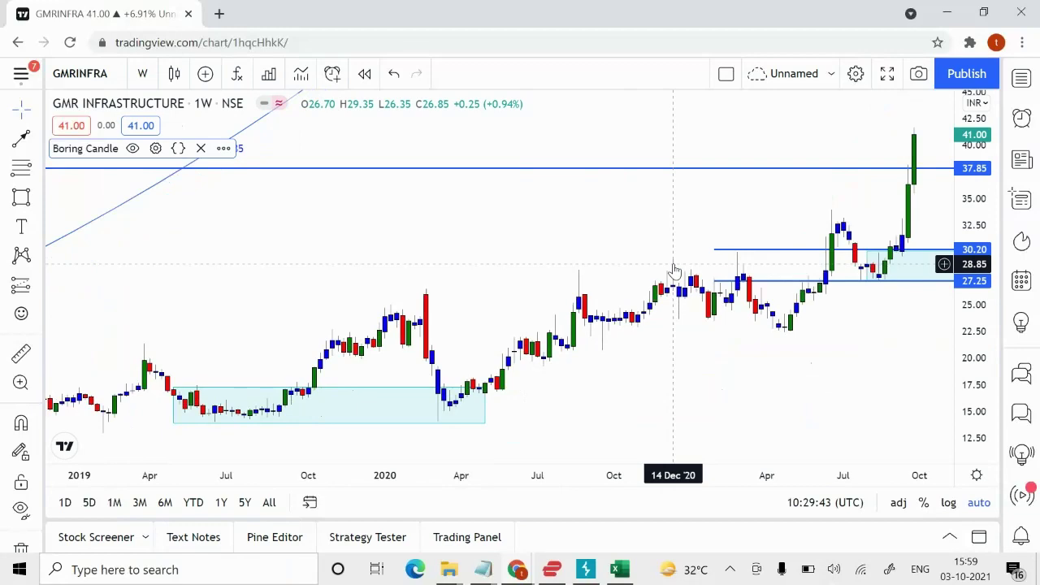
- Add a horizontal ray at about 33.25 from 19 July 2021 and draw an arrow from the latest weekly candle down to it
scroll(821, 326, "up", 2)
scroll(894, 350, "up", 4)
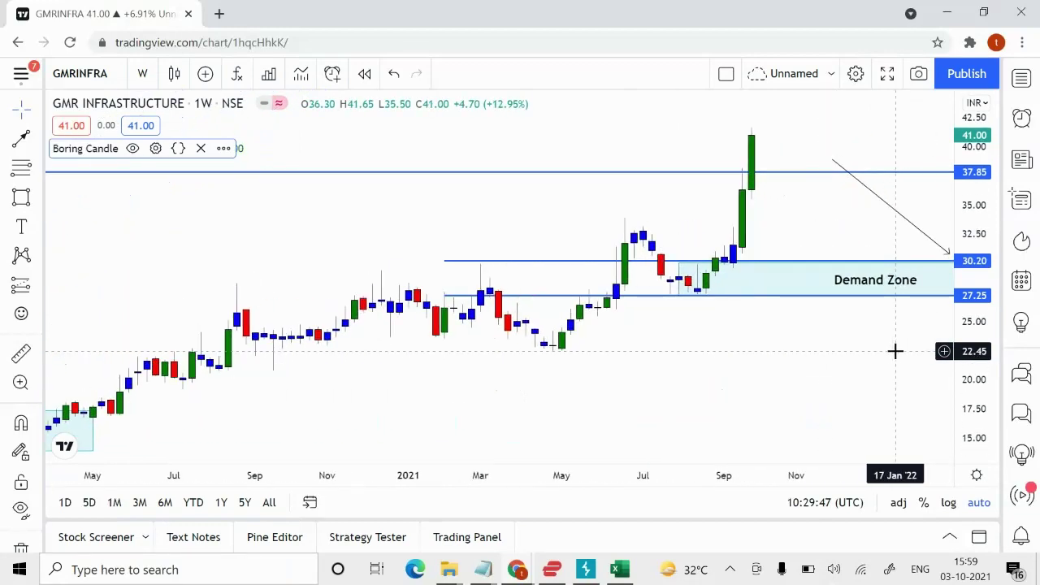
scroll(894, 350, "up", 3)
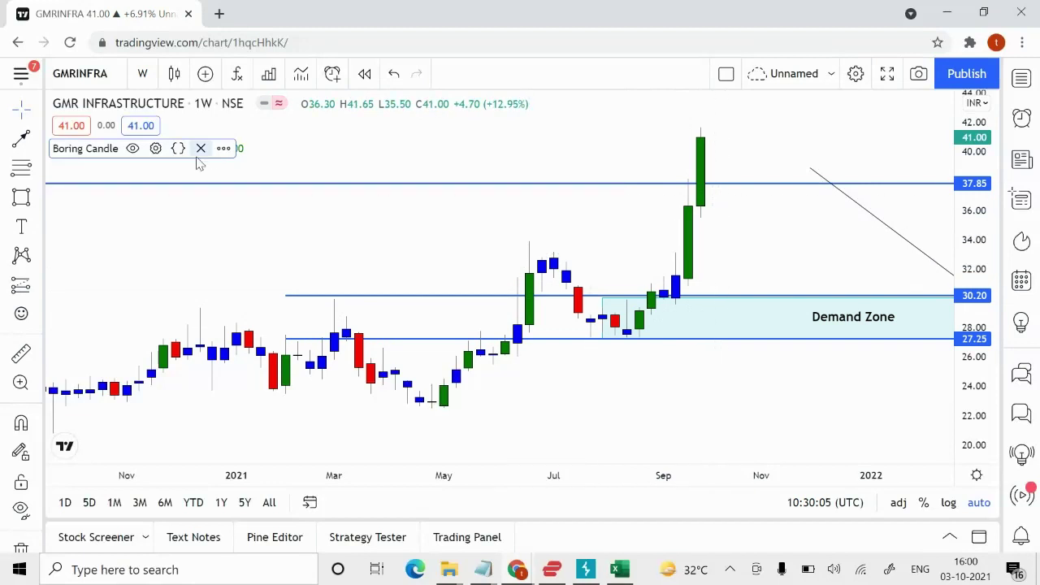
left_click(38, 142)
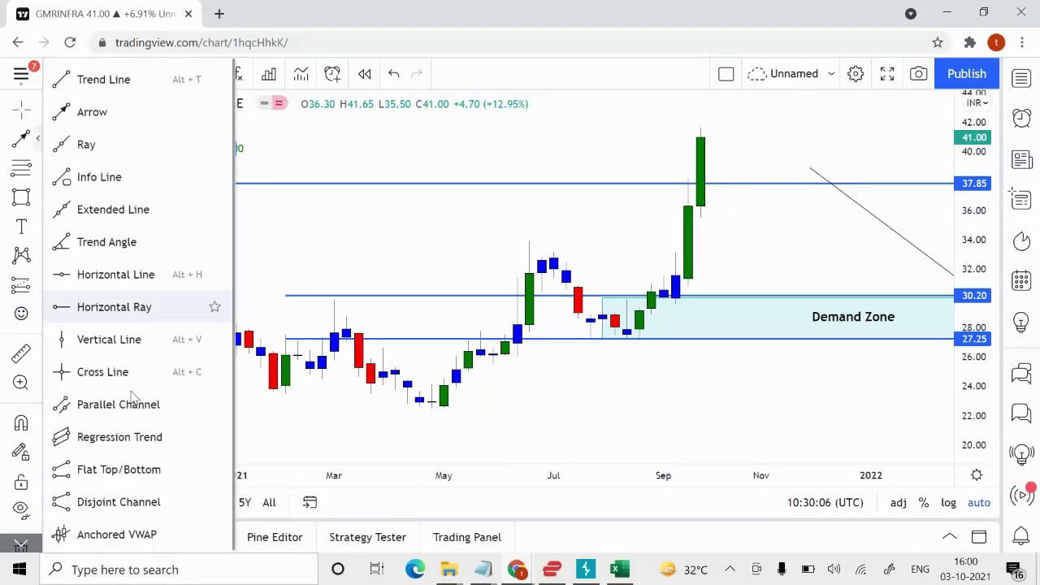
left_click(160, 306)
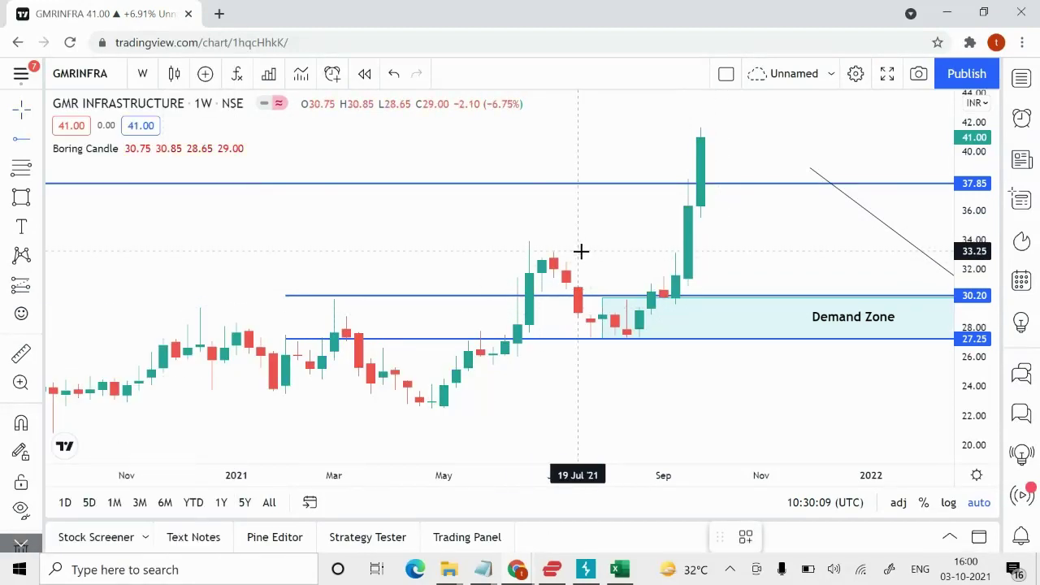
left_click(579, 251)
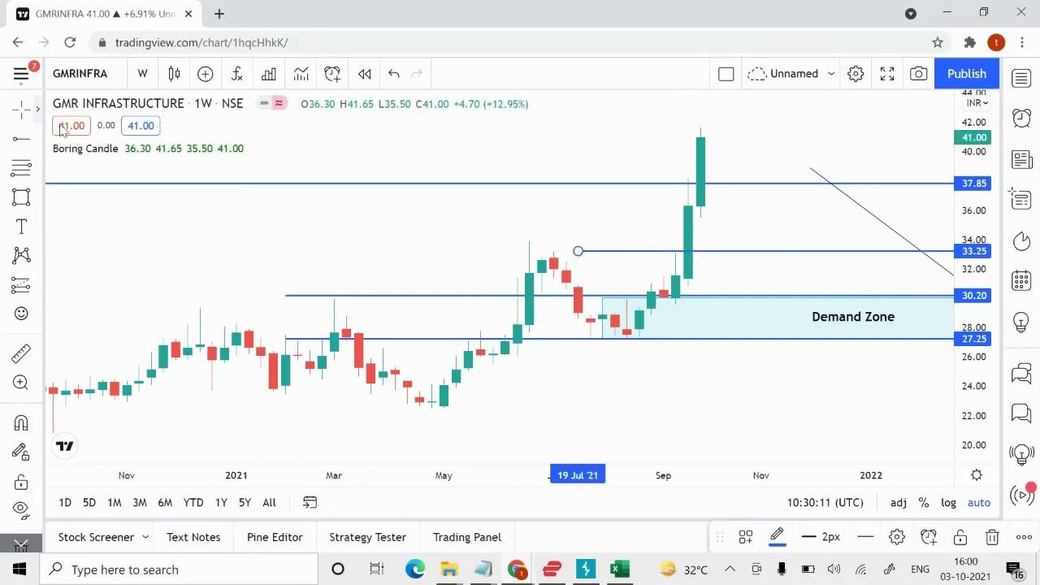
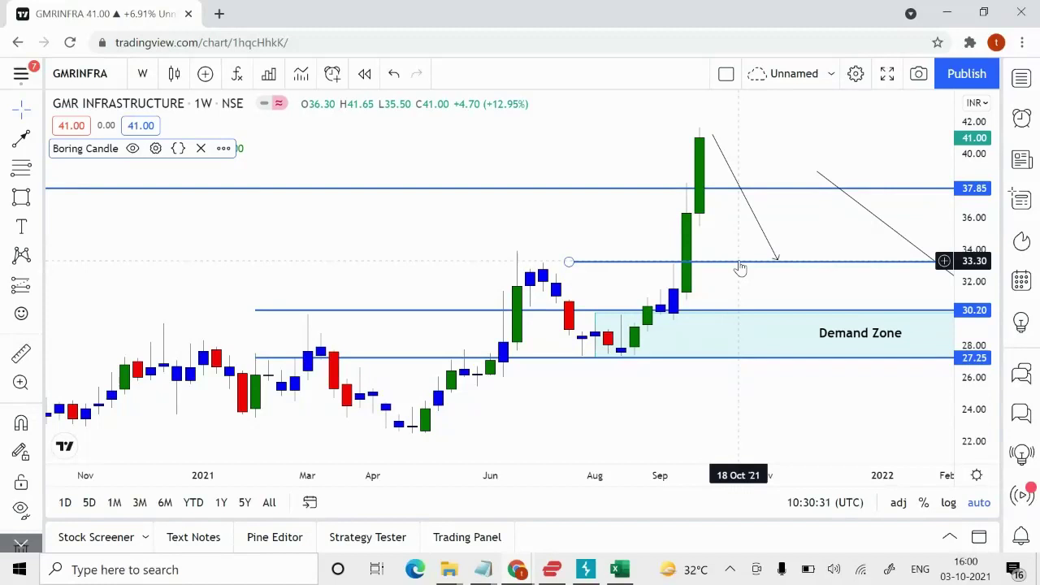
left_click_drag(741, 268, 740, 269)
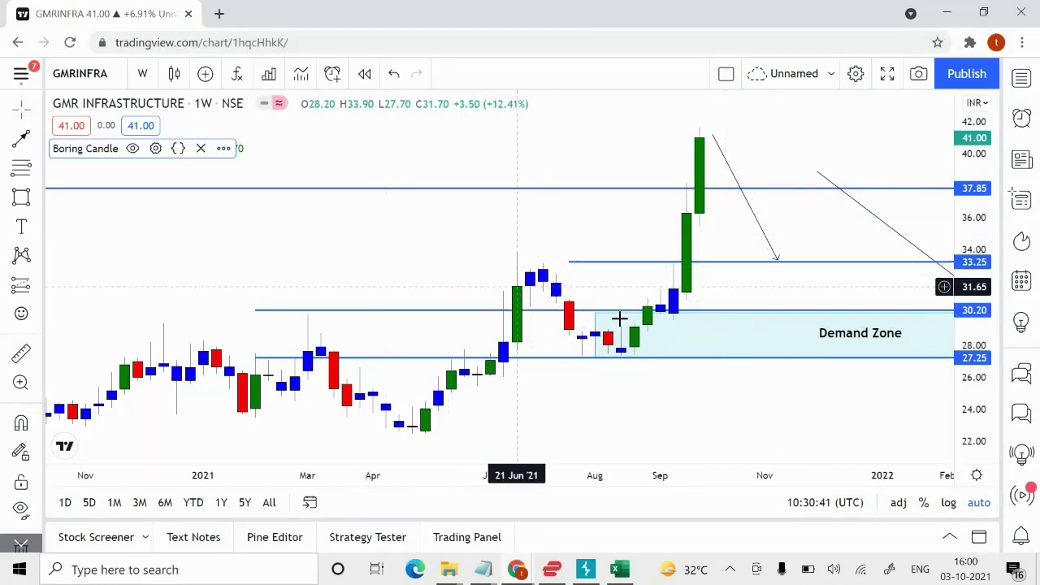
- Add the built-in Volume indicator to the weekly chart and reselect the Boring Candle indicator
left_click(237, 75)
type("volume")
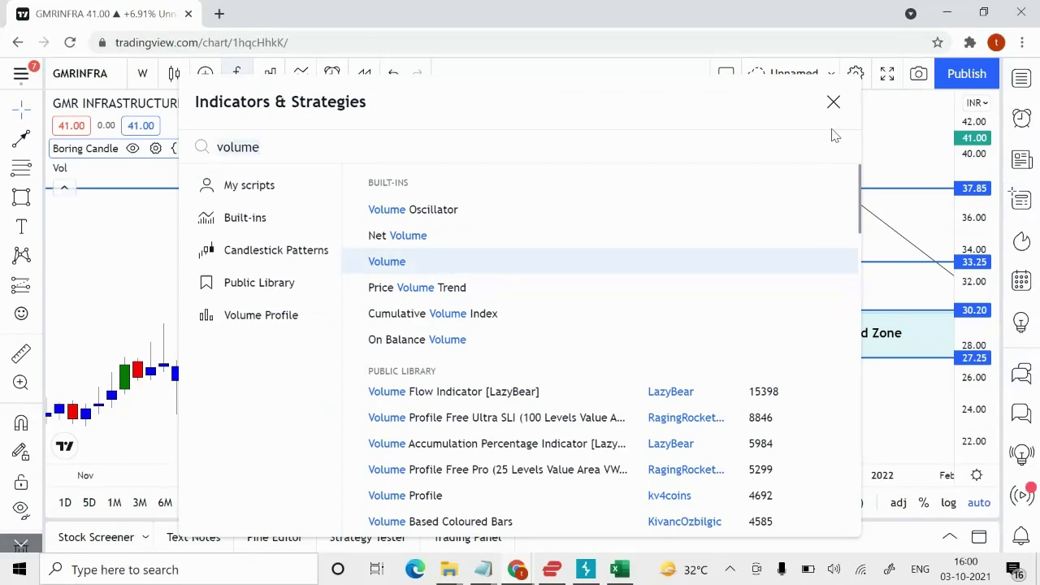
left_click(833, 102)
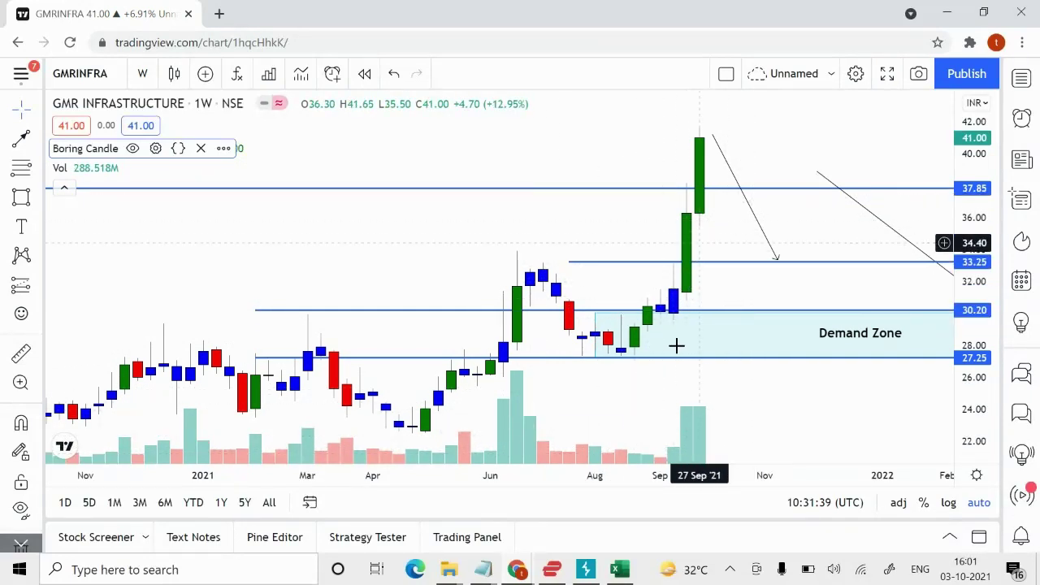
left_click(656, 270)
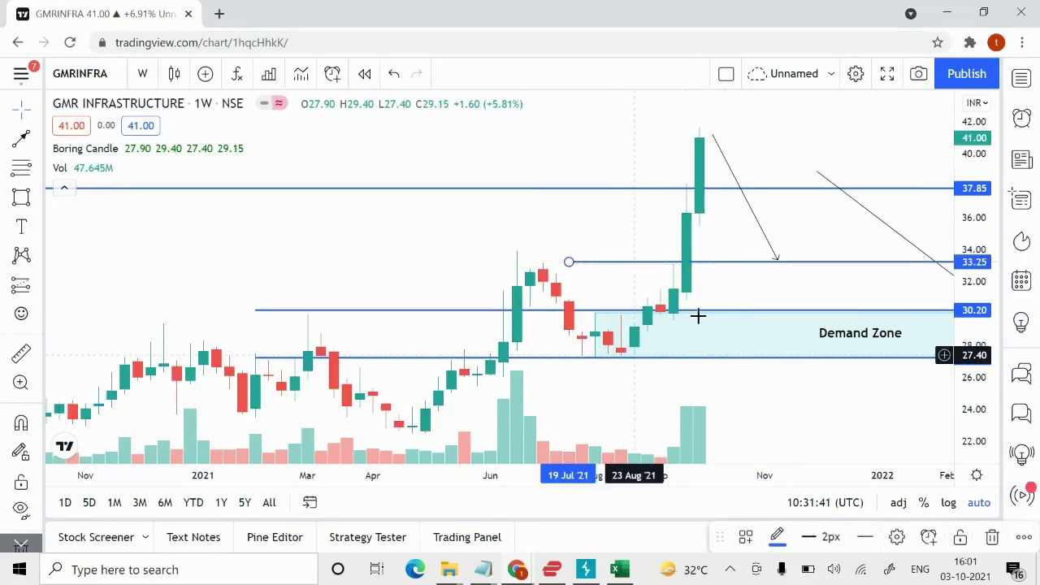
left_click(92, 150)
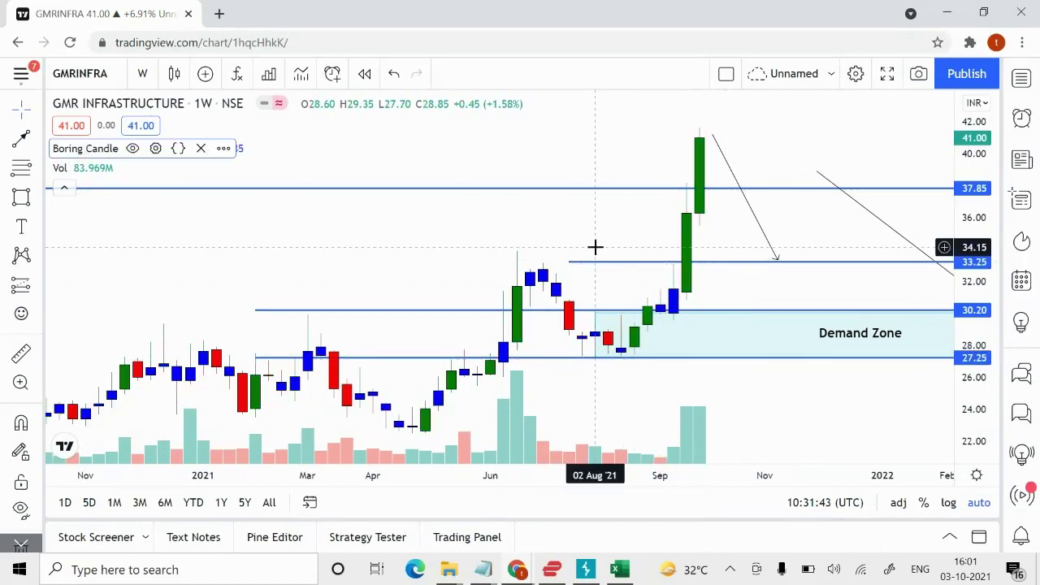
- Examine the weekly price history from the latest candles back to the 2014 peak at the 37.85 level
scroll(791, 195, "down", 2)
scroll(791, 195, "down", 4)
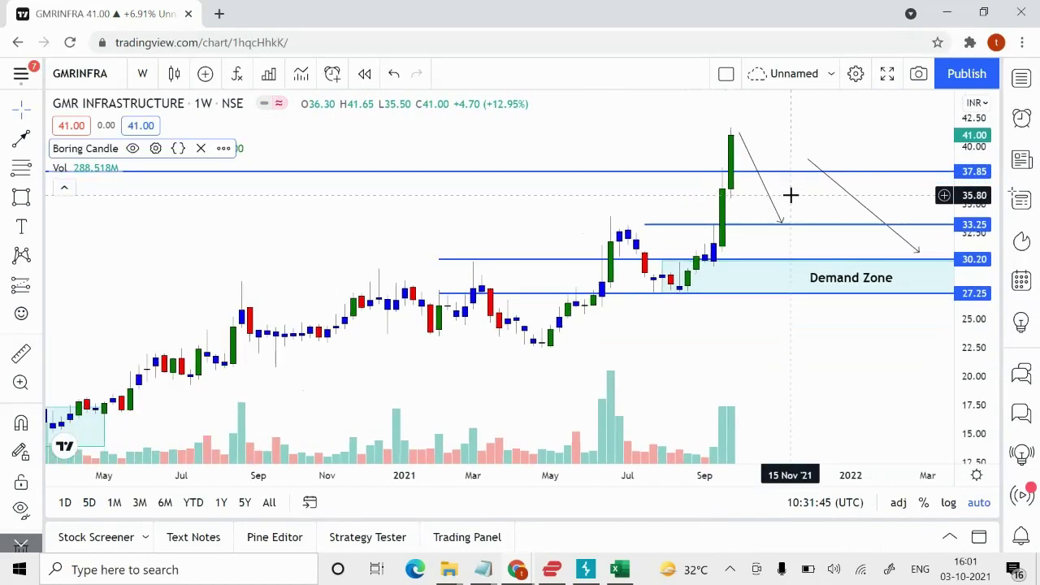
scroll(791, 196, "down", 1)
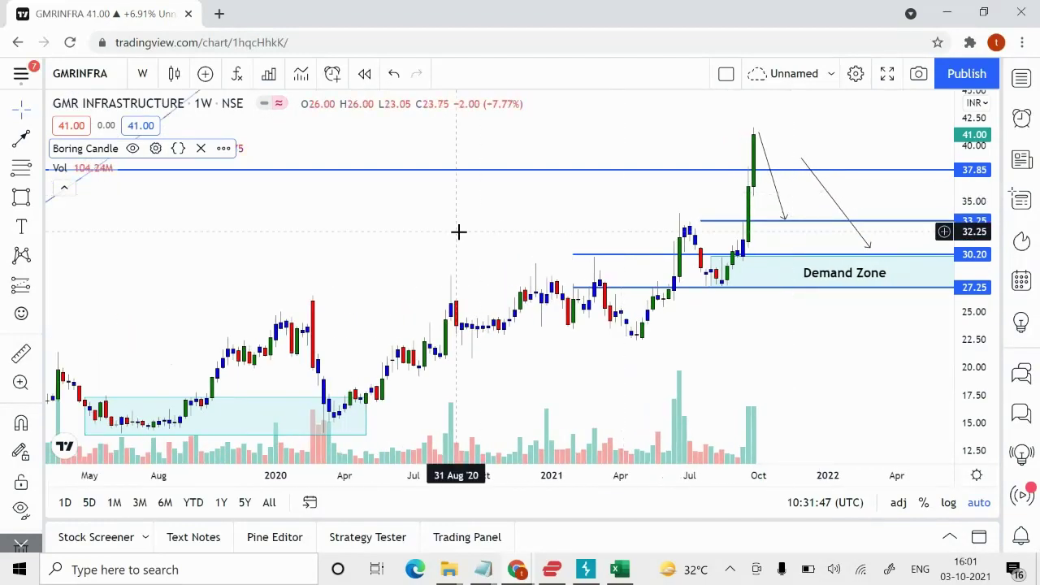
scroll(458, 232, "left", 8)
scroll(458, 233, "down", 5)
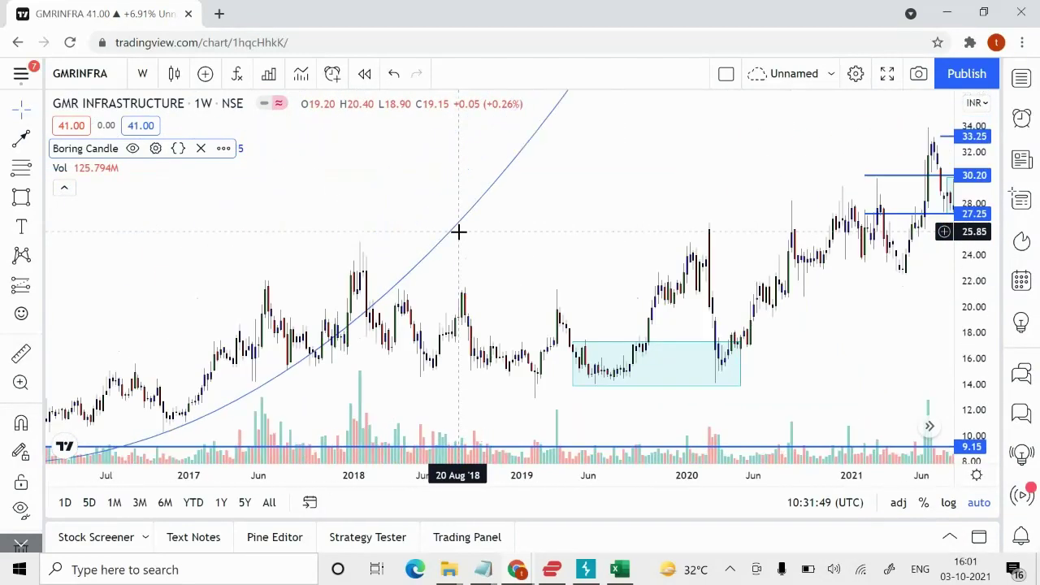
scroll(458, 233, "left", 10)
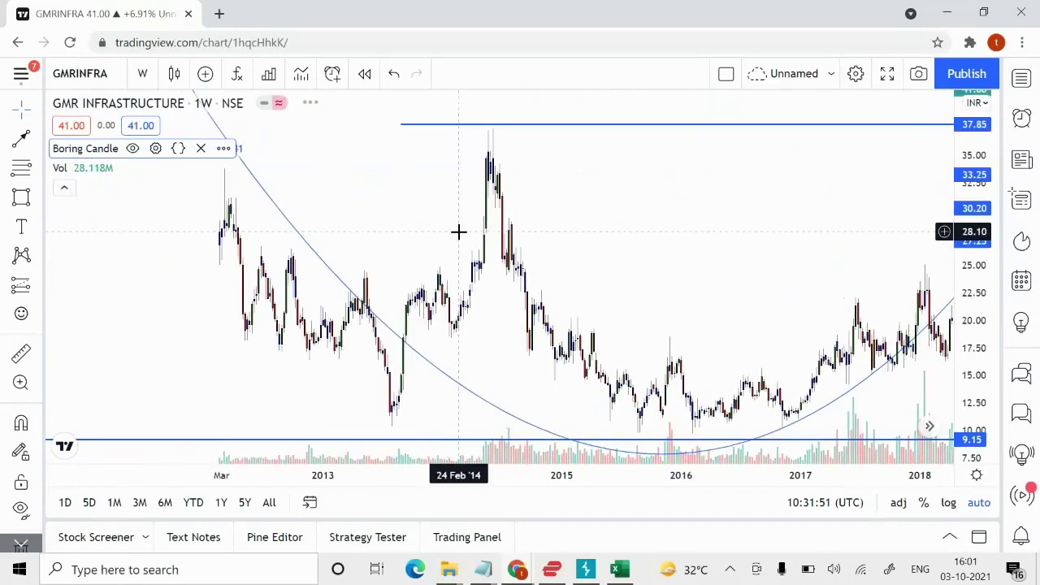
scroll(564, 218, "up", 4)
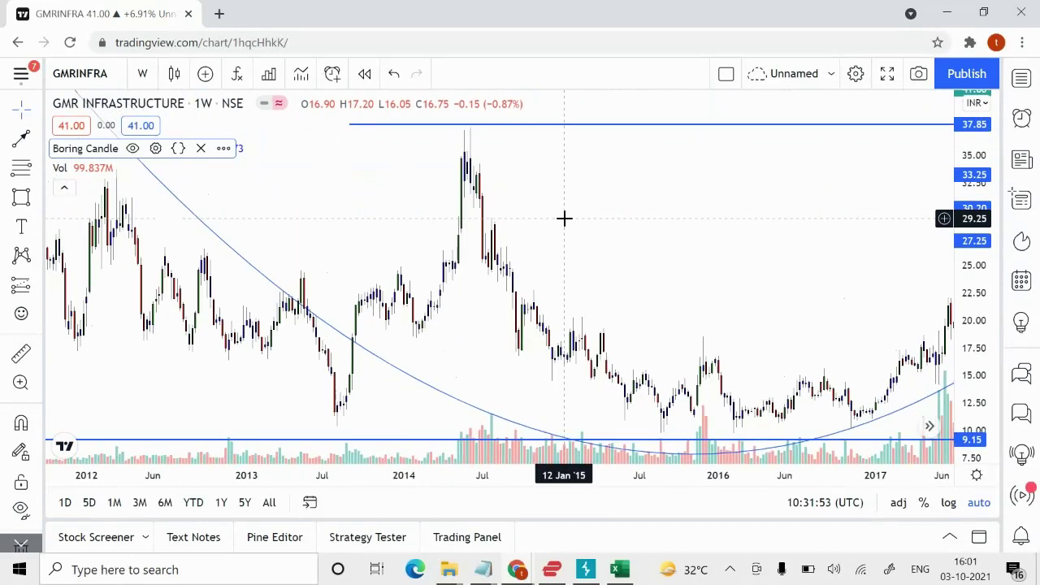
scroll(564, 218, "up", 1)
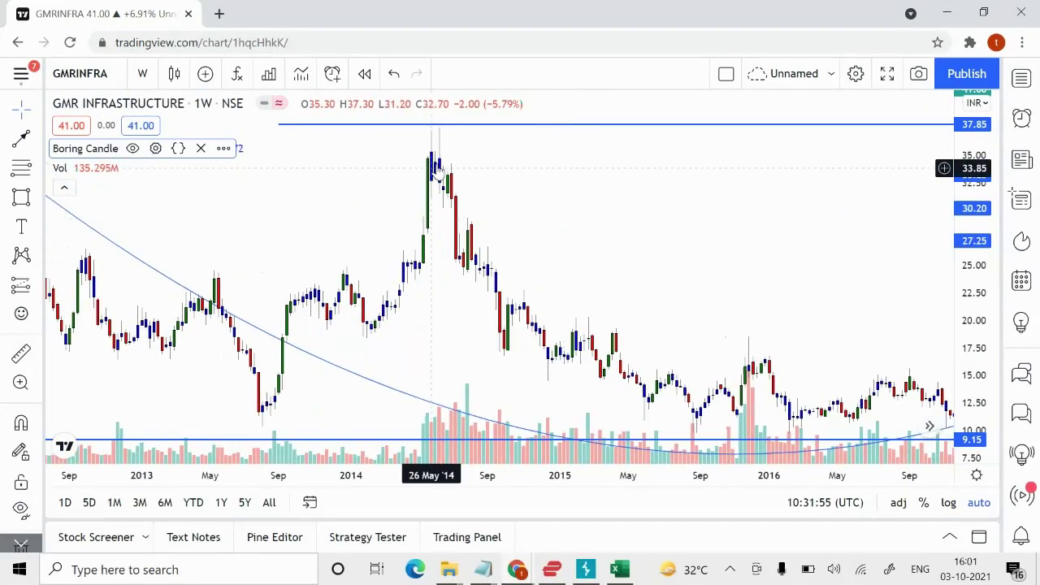
scroll(475, 174, "down", 1)
scroll(475, 174, "down", 5)
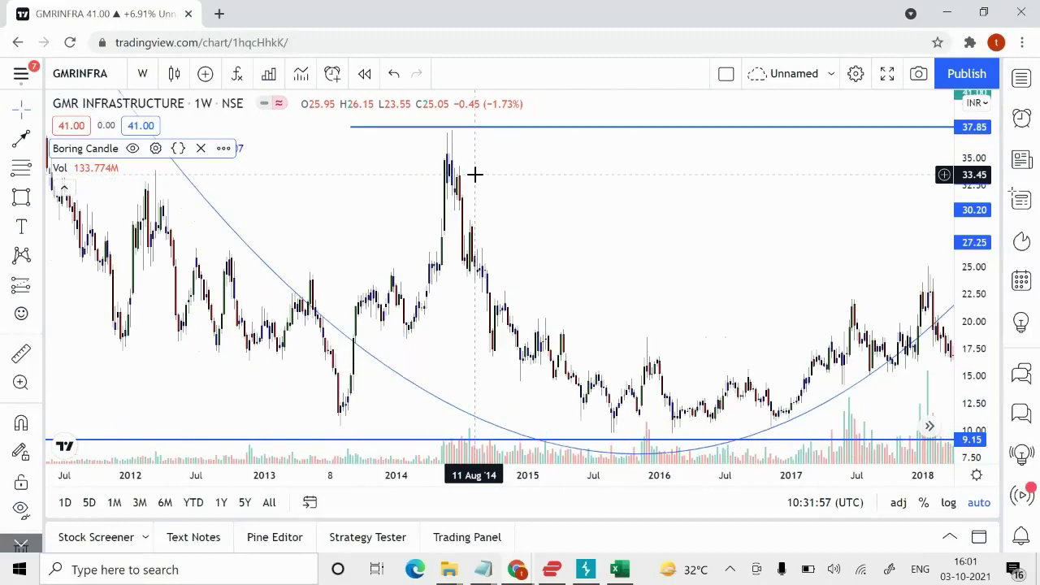
- Draw a rectangle at the 2008 top from 7 January 2008 to 18 May 2009, between about 129.40 and 117.75, and select the Boring Candle indicator
scroll(474, 174, "left", 10)
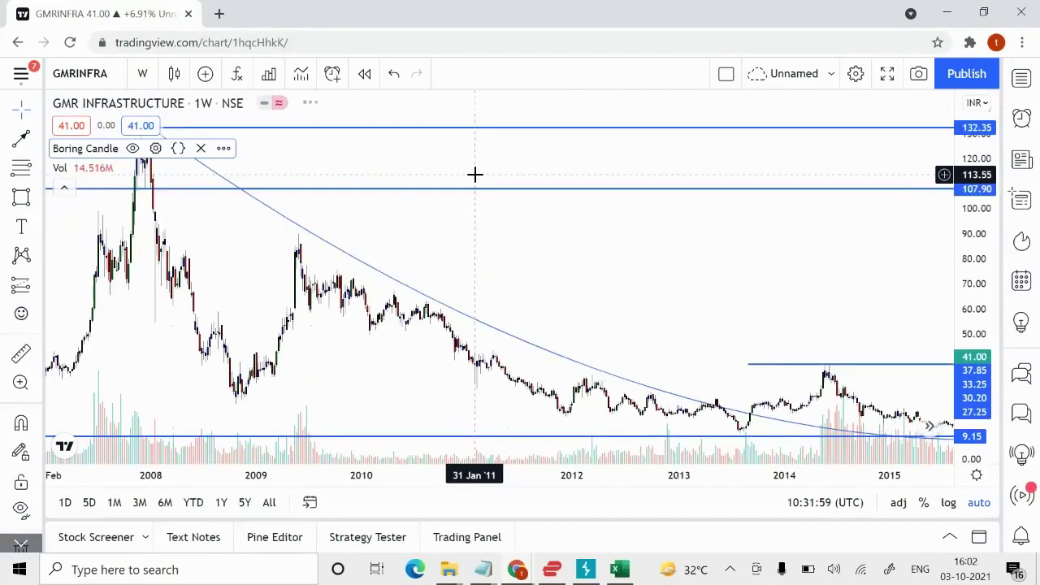
scroll(612, 178, "up", 4)
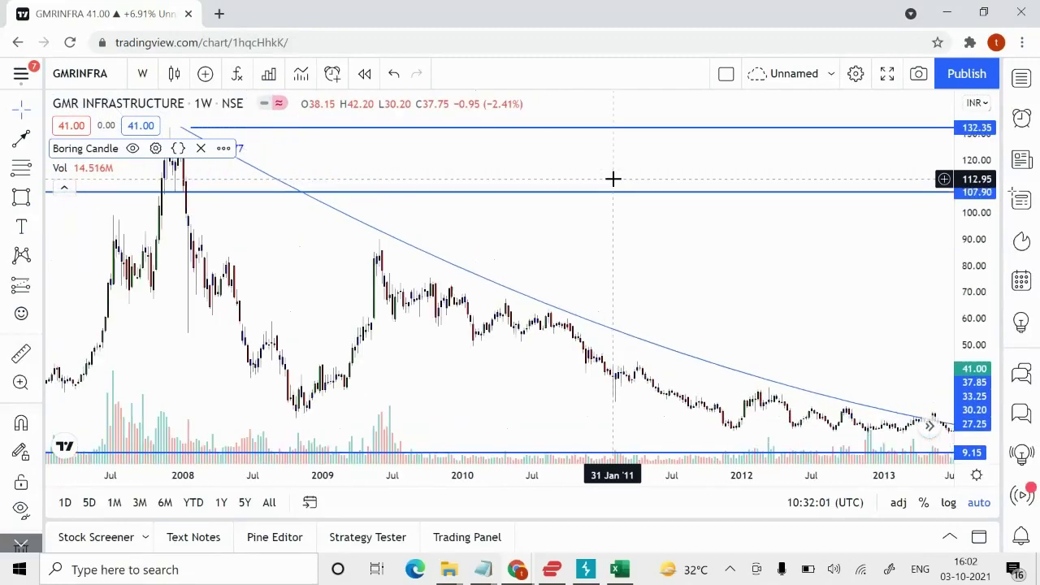
scroll(613, 178, "up", 2)
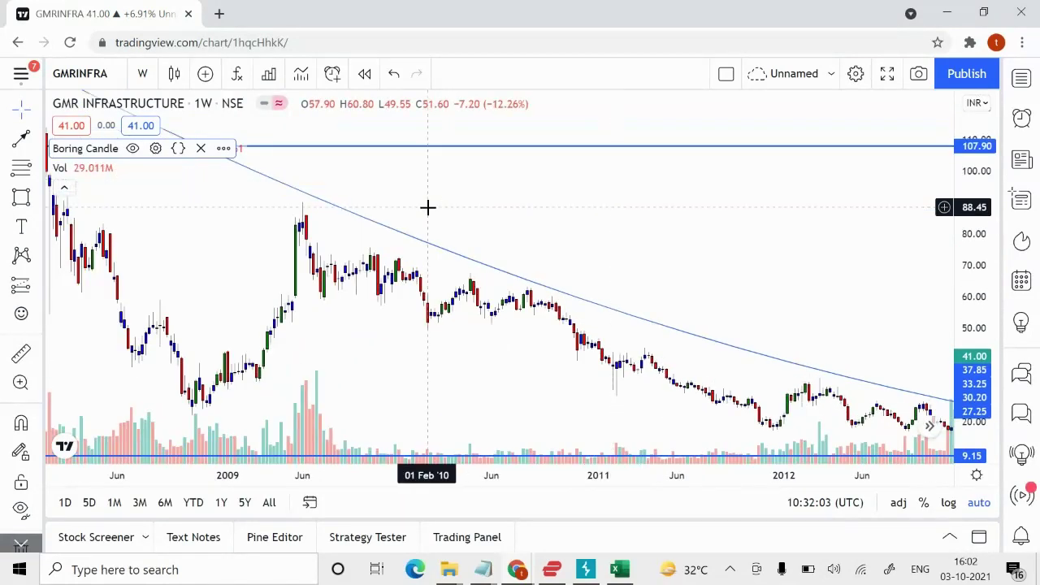
scroll(427, 206, "left", 4)
scroll(428, 206, "up", 3)
scroll(427, 206, "up", 2)
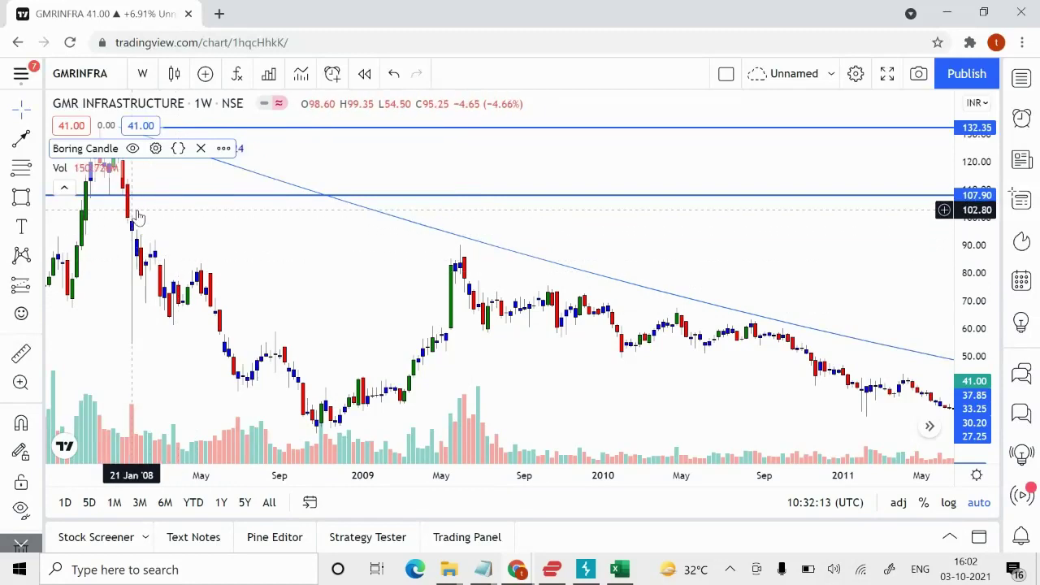
scroll(195, 239, "left", 5)
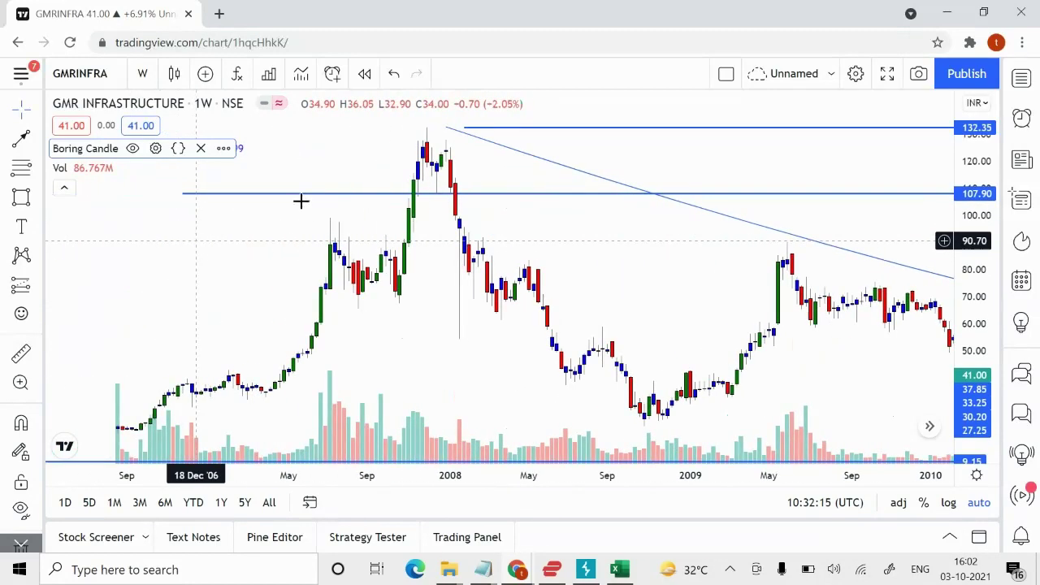
scroll(483, 216, "up", 3)
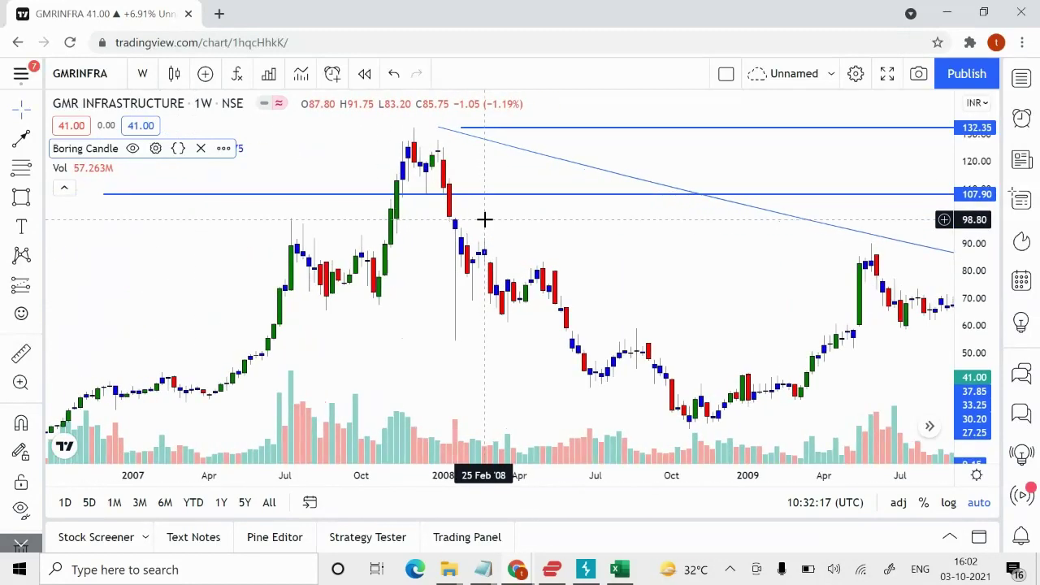
scroll(485, 220, "up", 2)
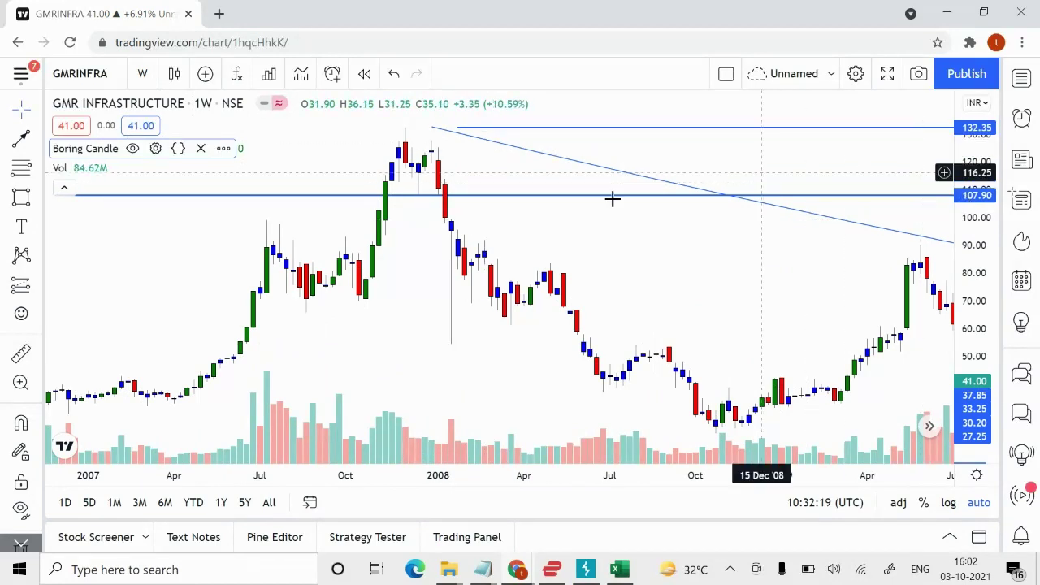
left_click(22, 199)
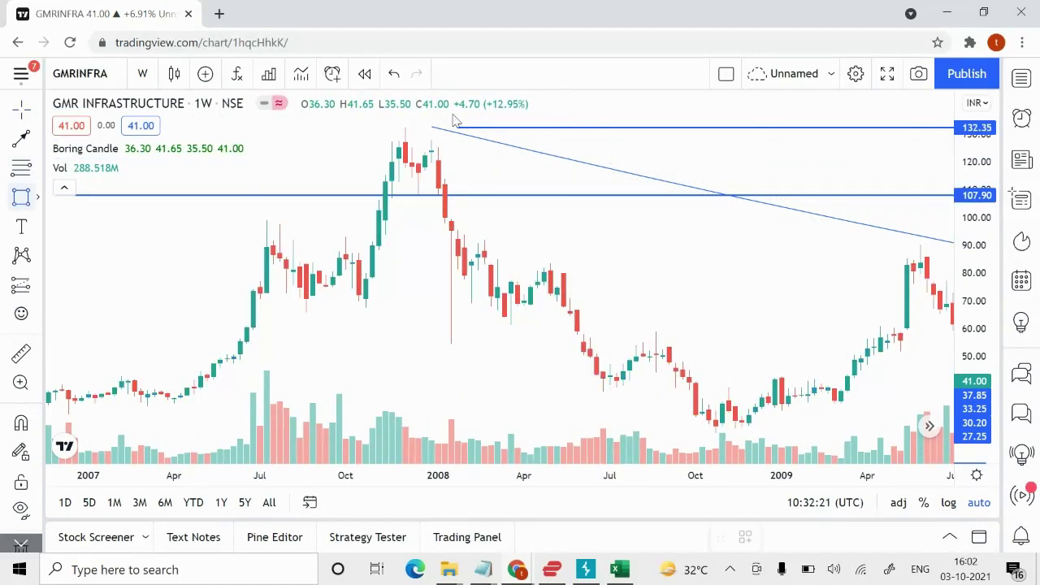
mouse_move(438, 167)
left_mouse_down()
mouse_move(534, 137)
mouse_move(907, 136)
left_mouse_up()
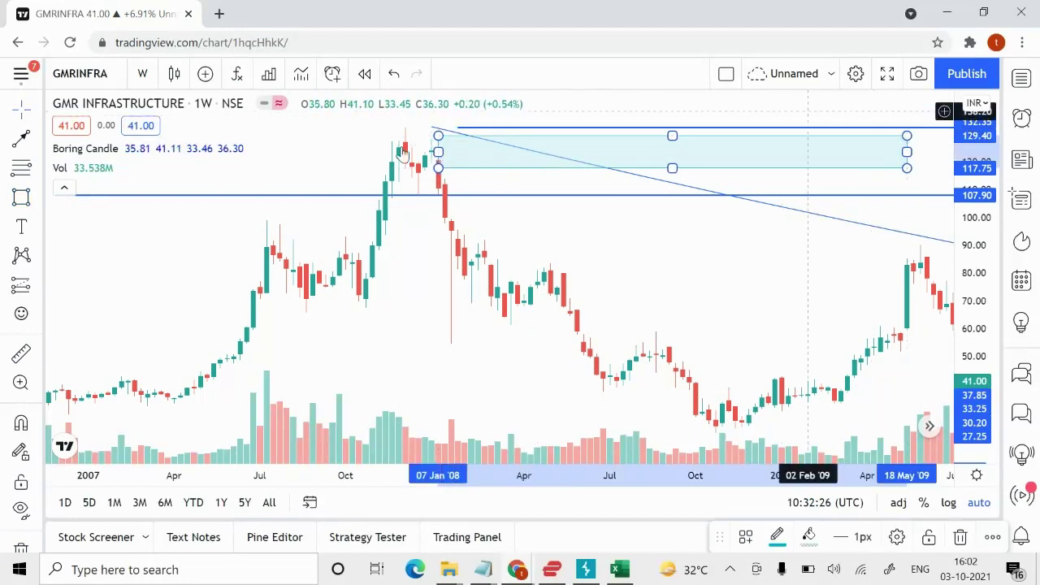
left_click(102, 153)
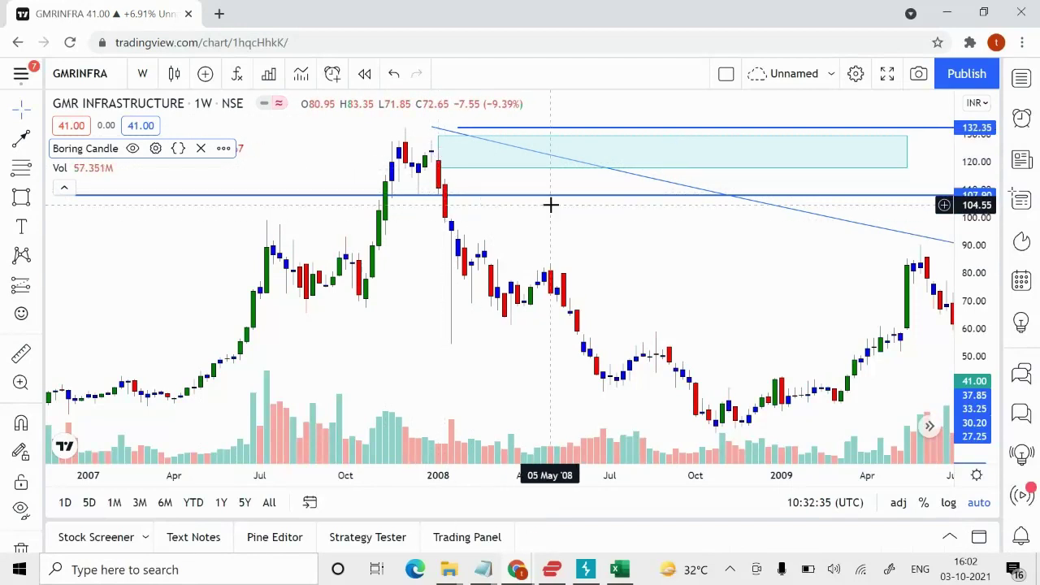
- Add a horizontal ray at about 117.45 from 24 September 2007 along the rectangle's lower edge and reselect the Boring Candle indicator
left_click(38, 139)
left_click(147, 316)
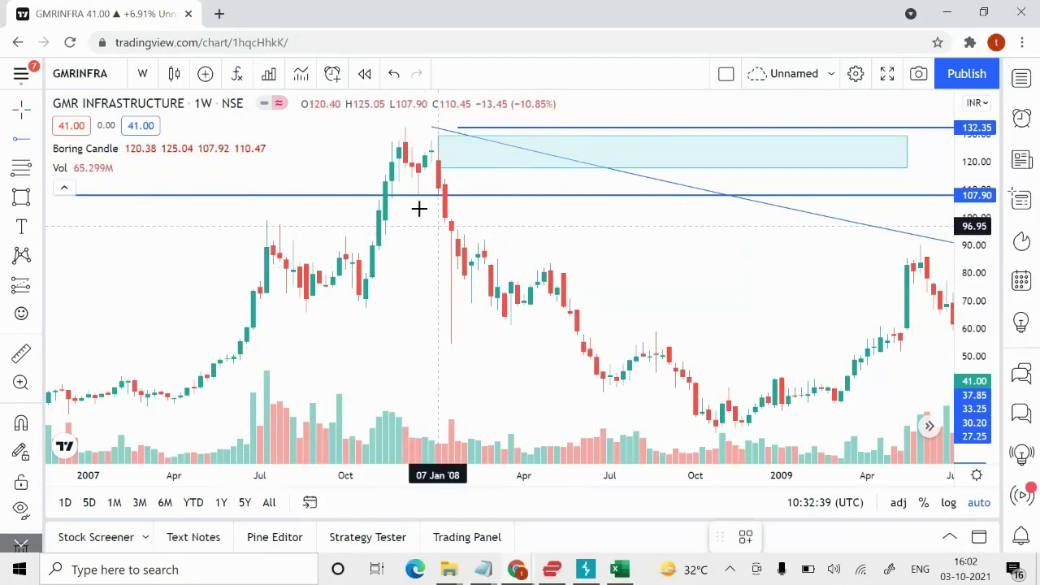
left_click(338, 168)
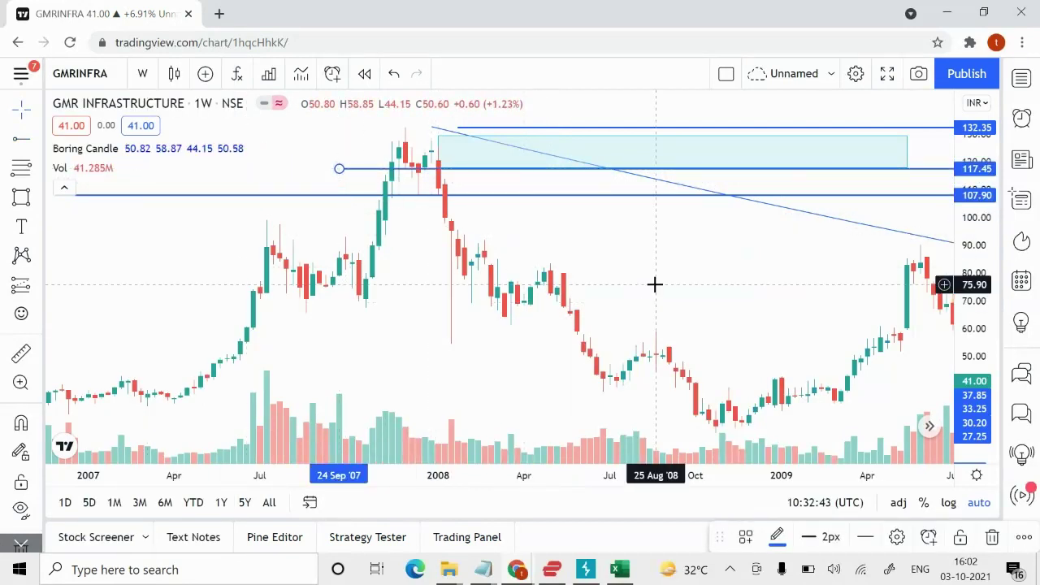
left_click(86, 148)
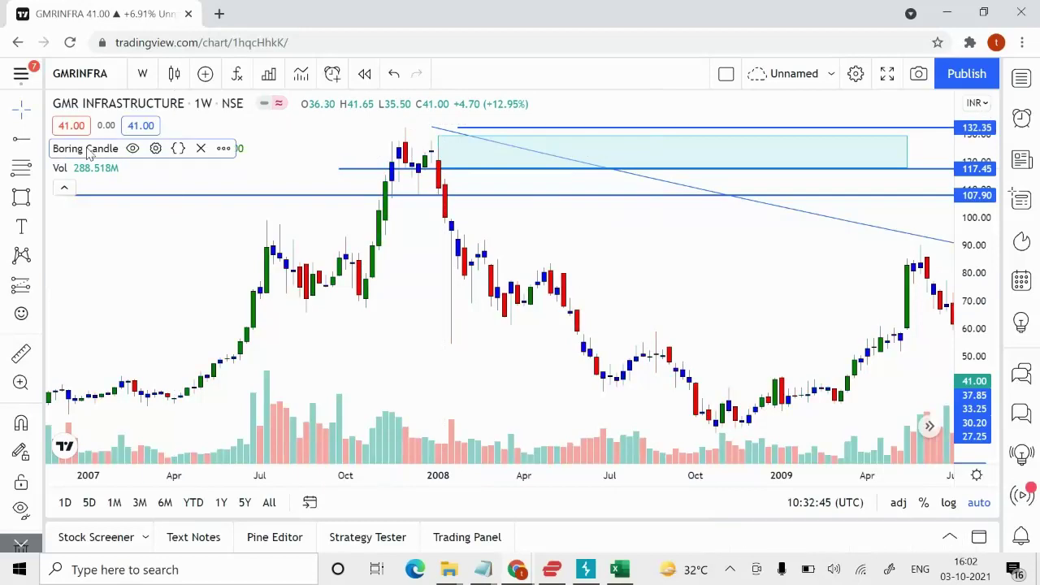
scroll(637, 240, "right", 5)
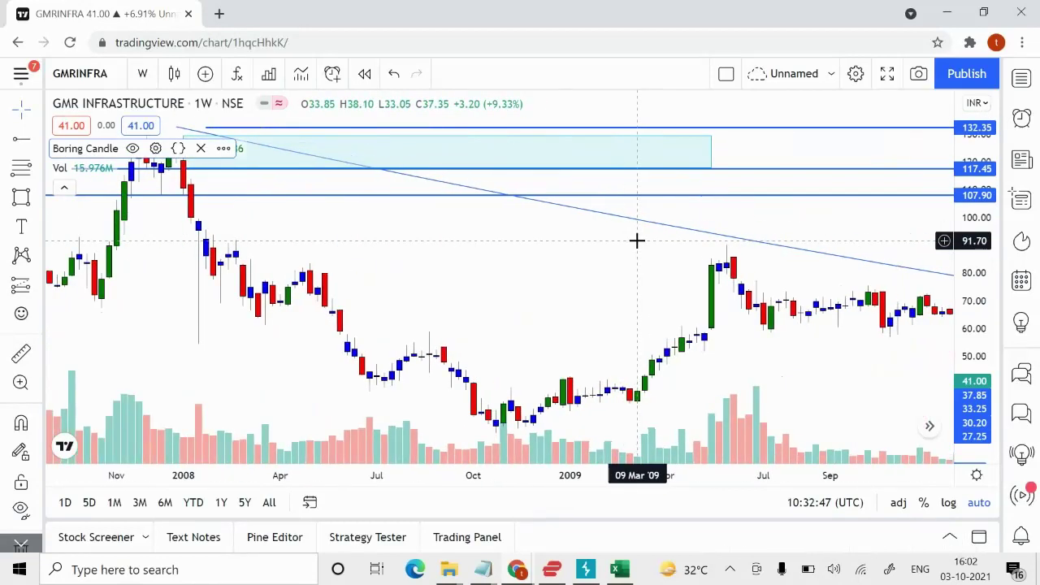
scroll(636, 240, "right", 5)
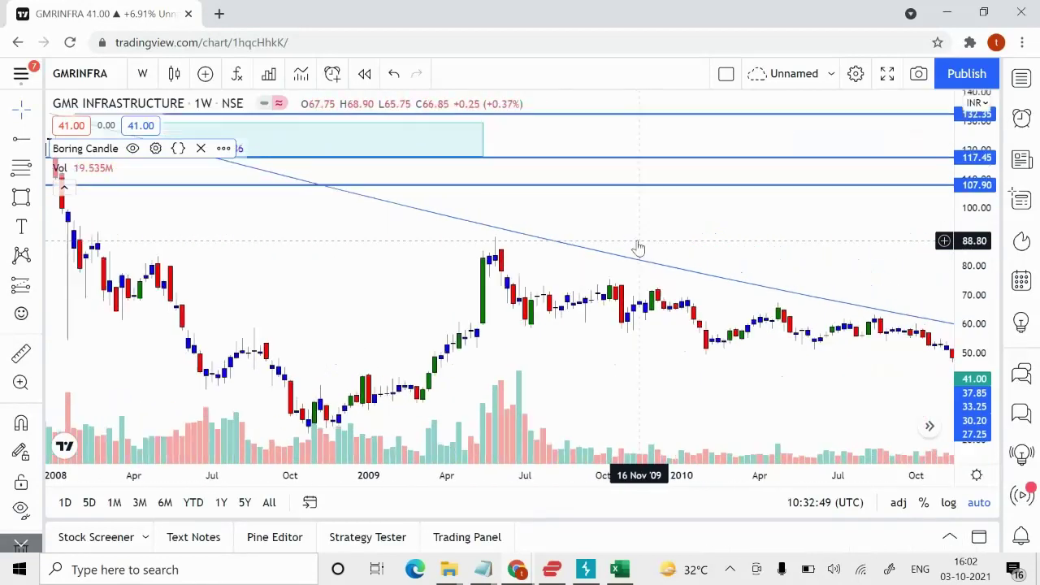
scroll(637, 240, "right", 5)
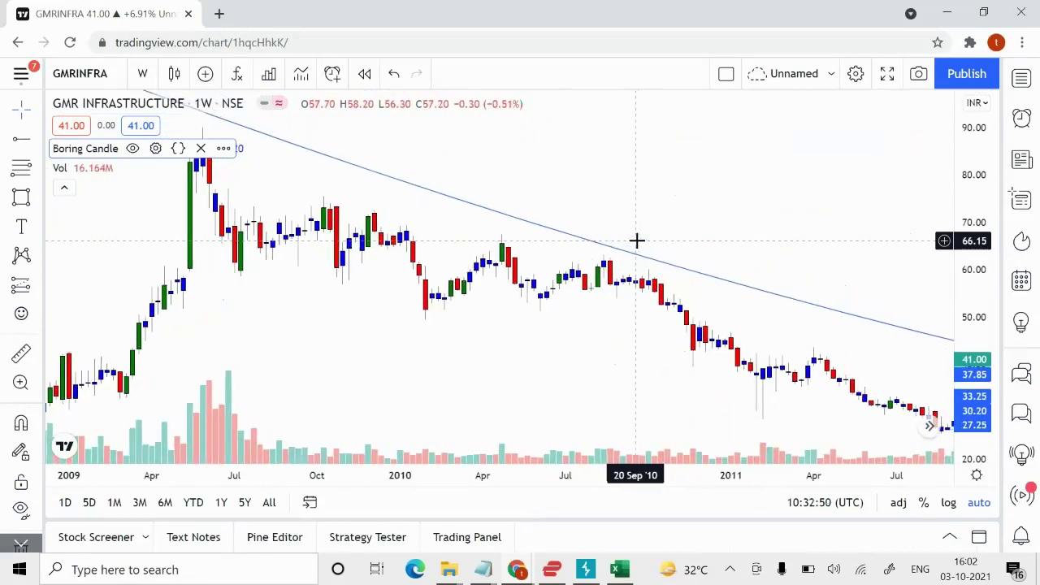
left_click(145, 74)
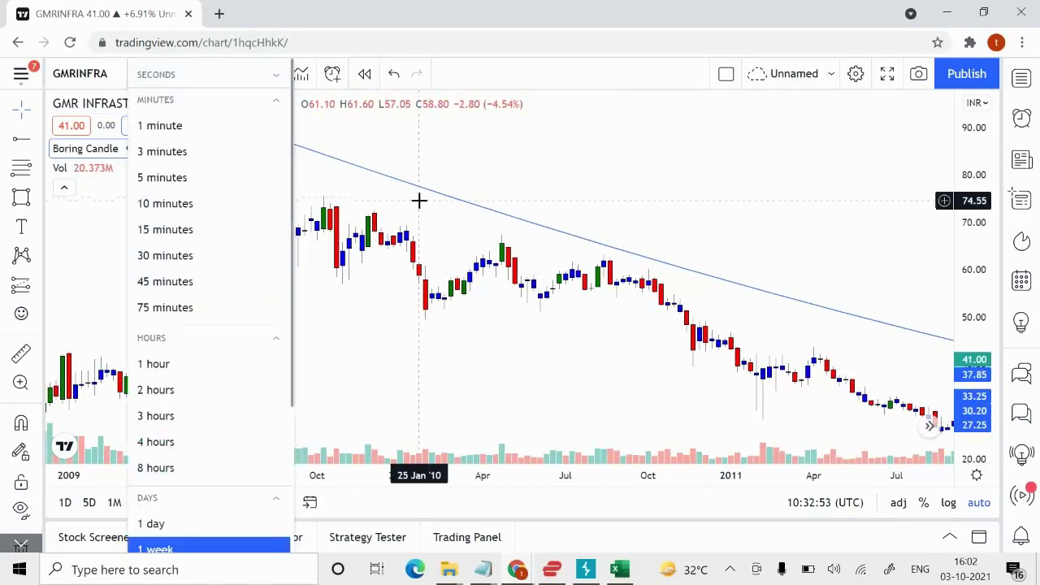
left_click(88, 251)
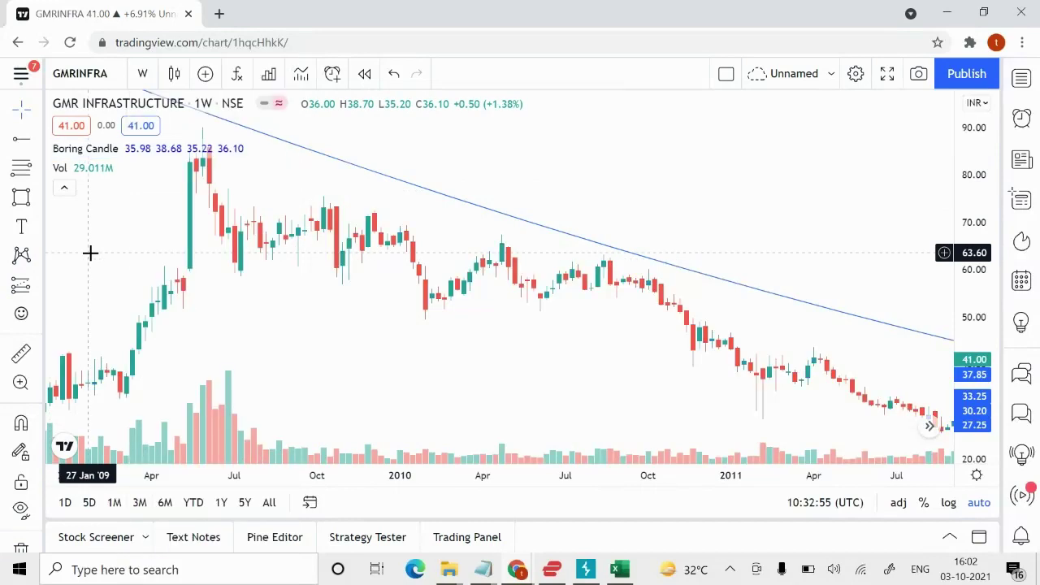
scroll(91, 260, "left", 7)
scroll(92, 260, "left", 4)
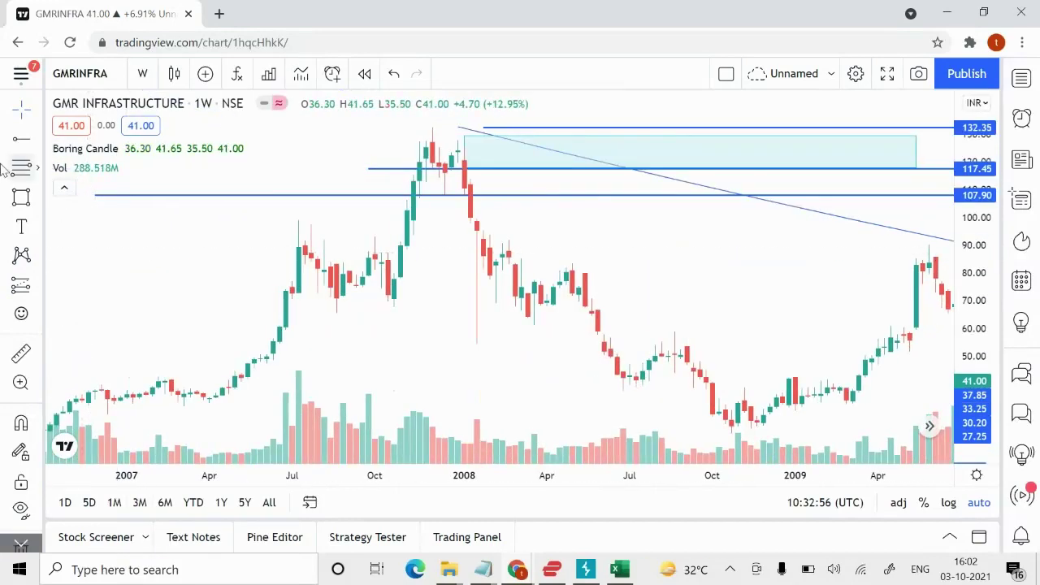
left_click(38, 140)
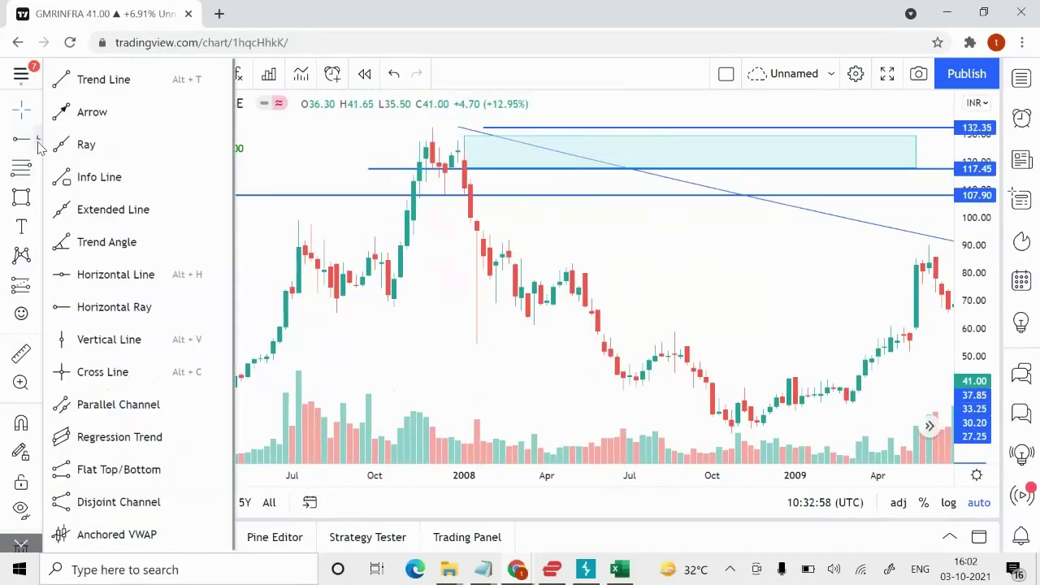
left_click(276, 146)
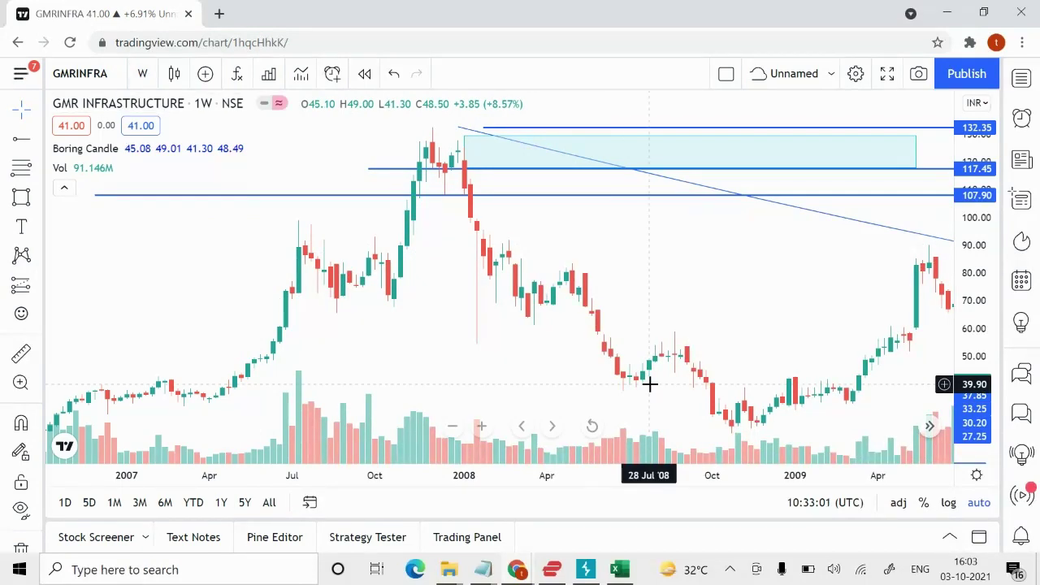
- Return to the latest candles, switch the chart interval to 1 month and compress the price scale to include the 107.90 level
left_click(930, 426)
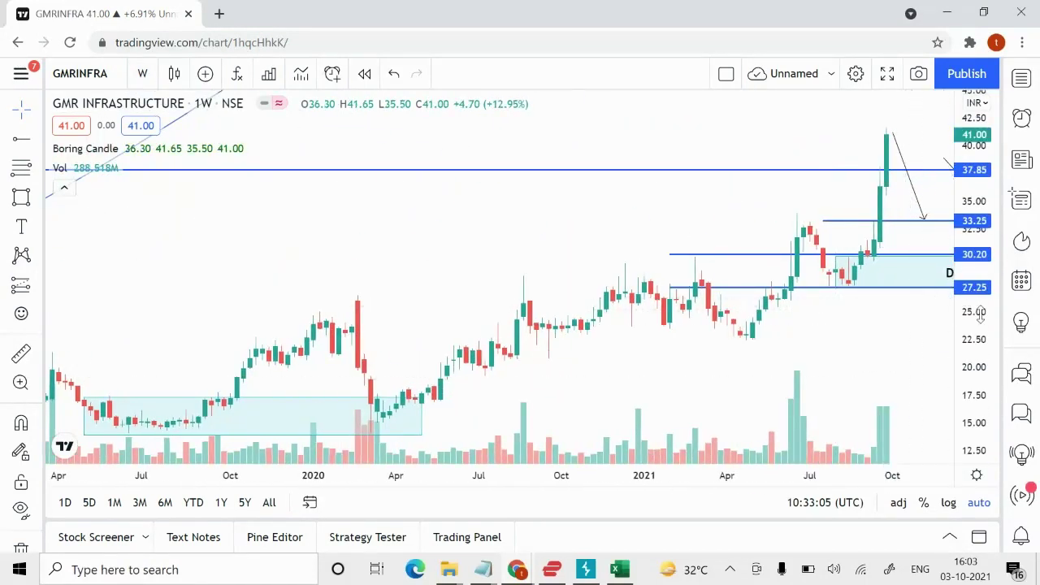
left_click_drag(981, 315, 981, 357)
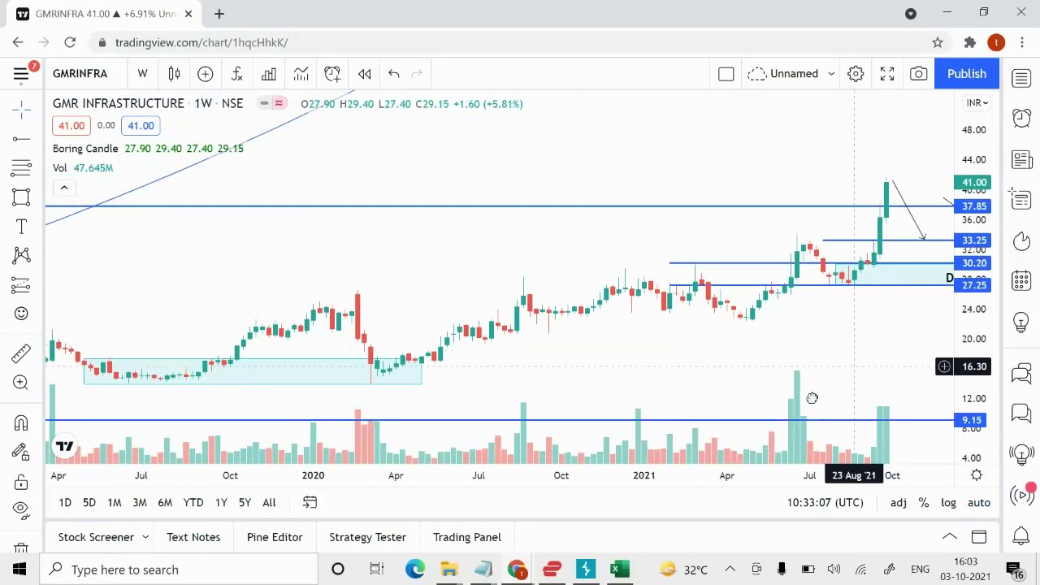
left_click_drag(812, 398, 753, 432)
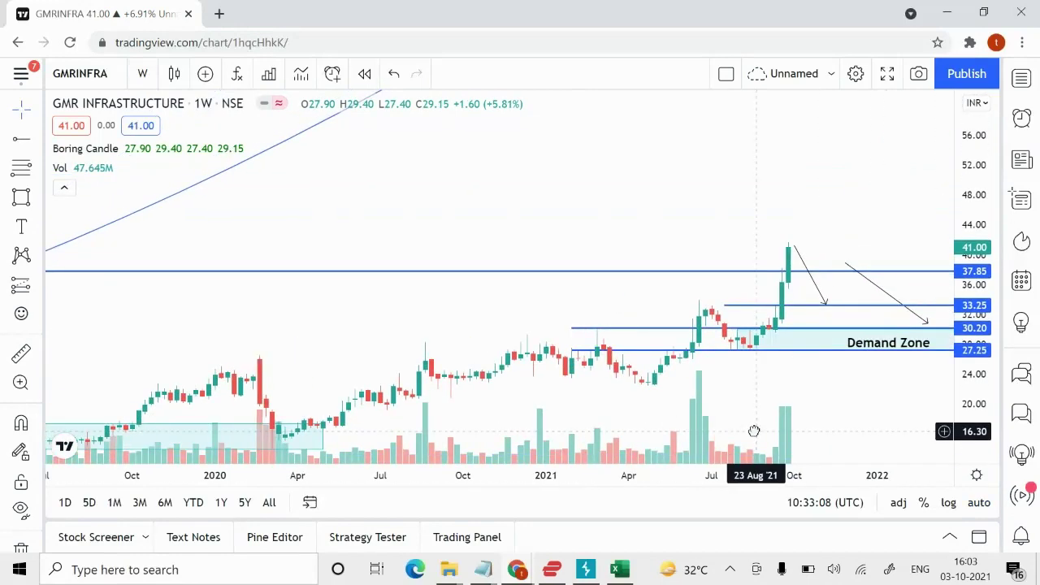
left_click(151, 77)
scroll(230, 407, "down", 3)
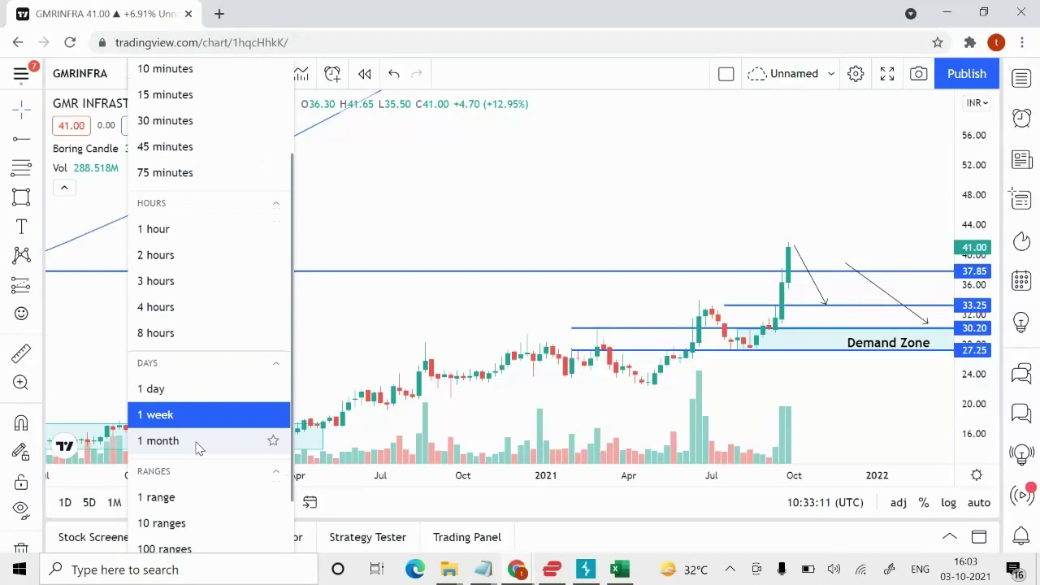
left_click(163, 440)
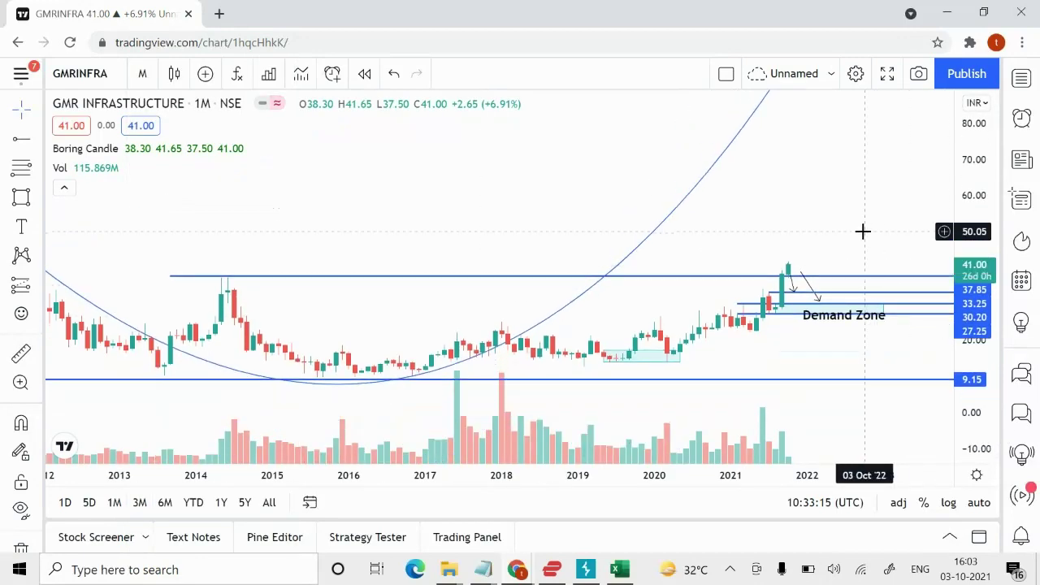
left_click_drag(863, 231, 860, 323)
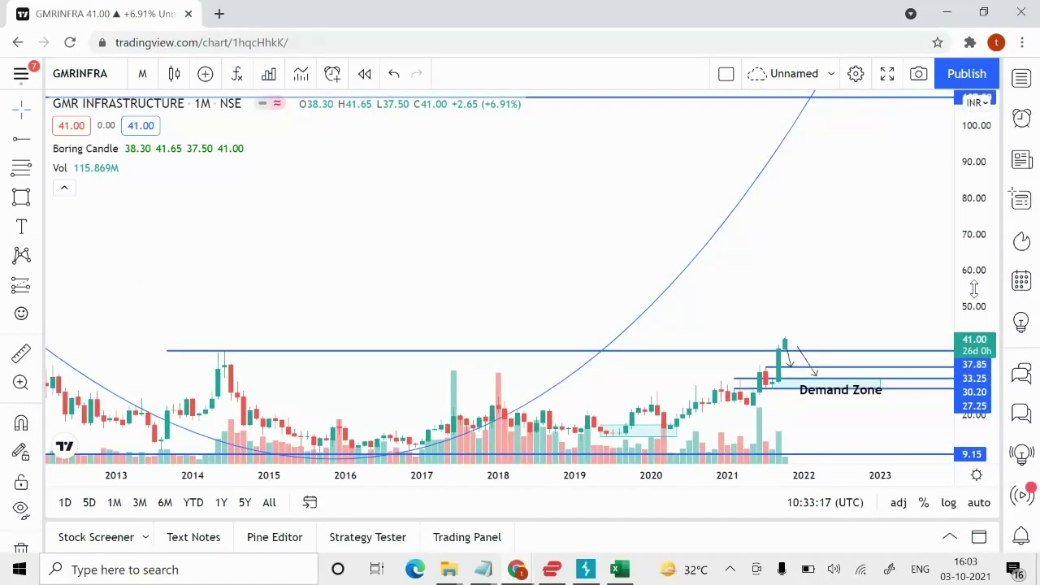
left_click_drag(974, 289, 981, 311)
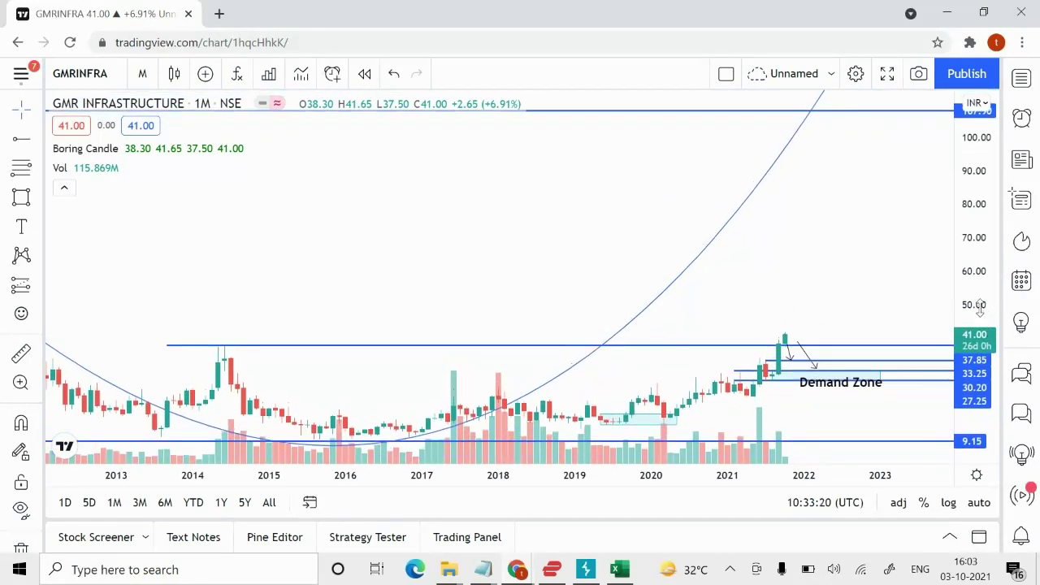
- Add a bold text note above the price action reading "Buy at CMP: 41 and add on dips till 33", "S: 27", "Target: 107, 117"
left_click(21, 228)
left_click(426, 229)
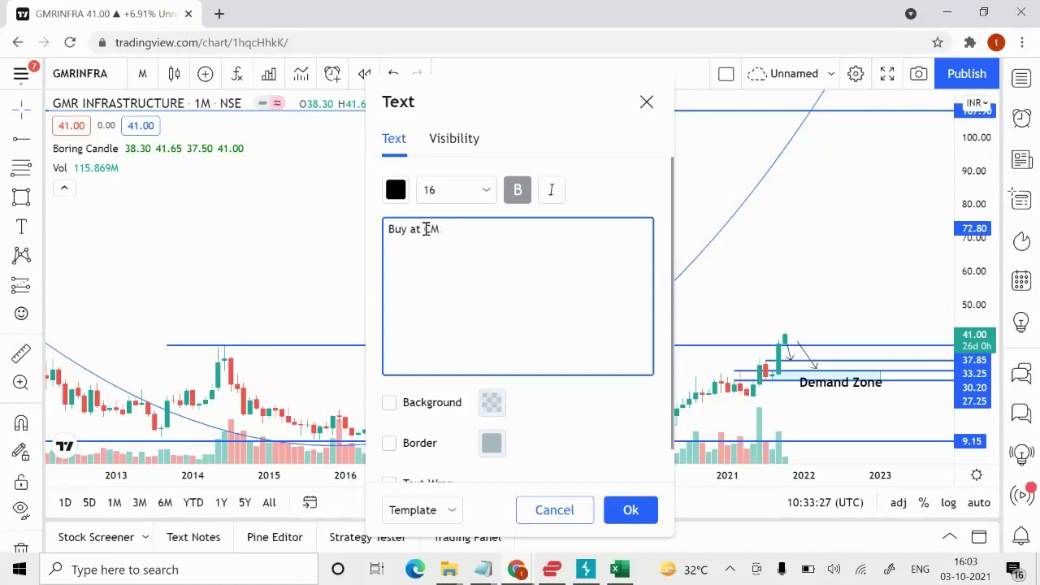
type("Buy at CMP: 4")
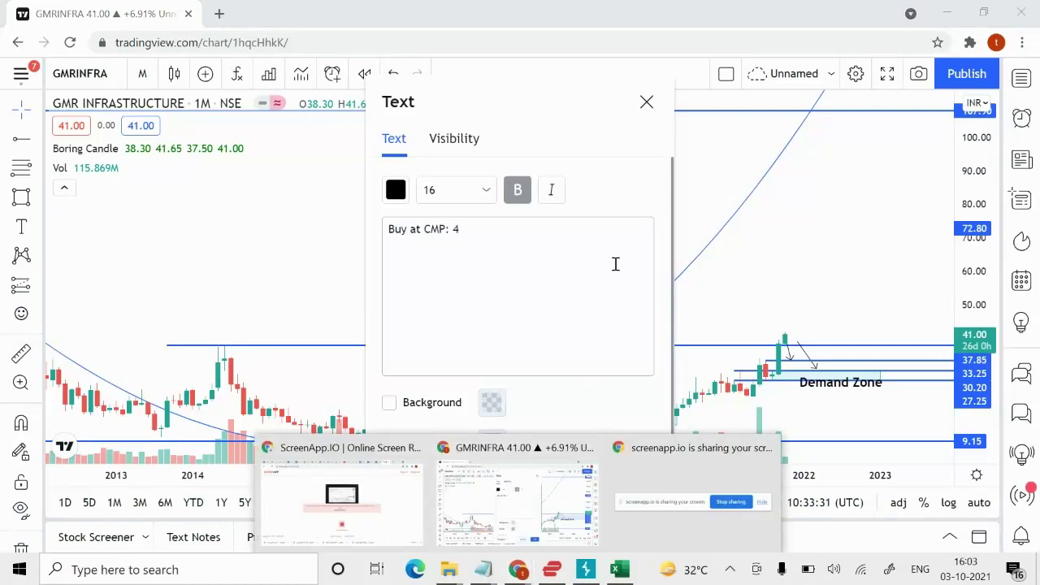
left_click(535, 231)
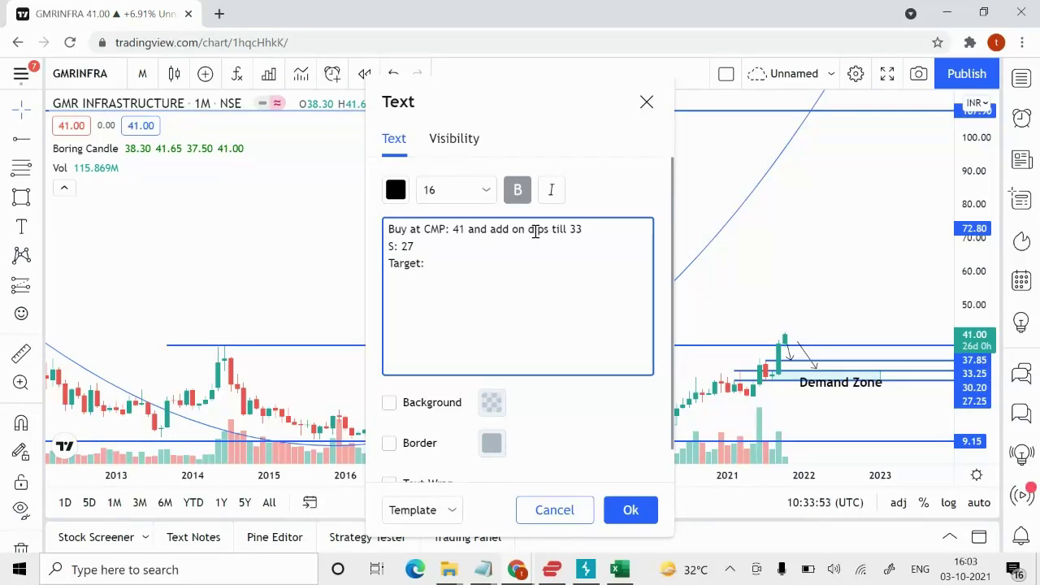
type("107, 117")
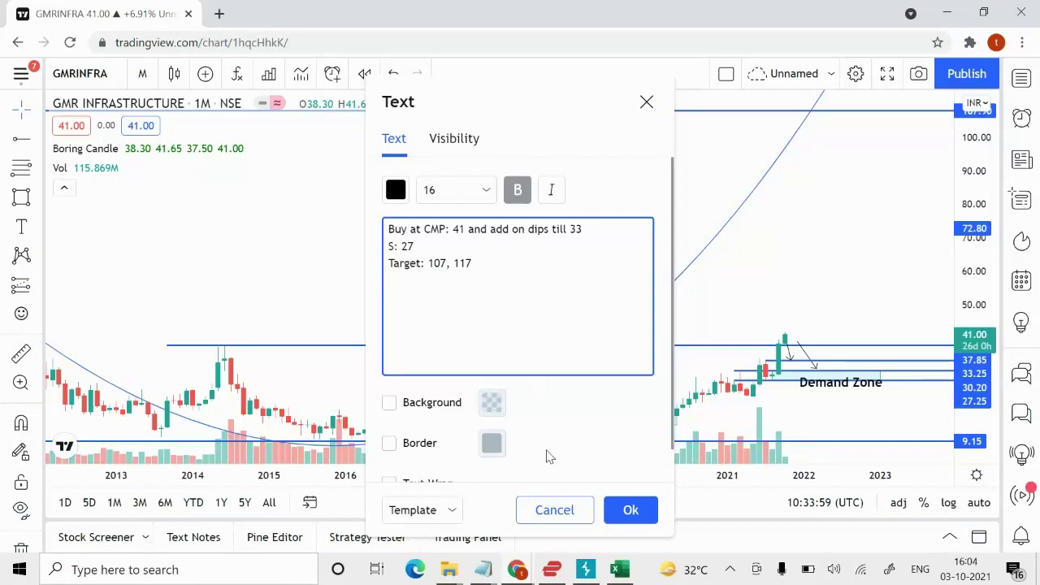
left_click(630, 510)
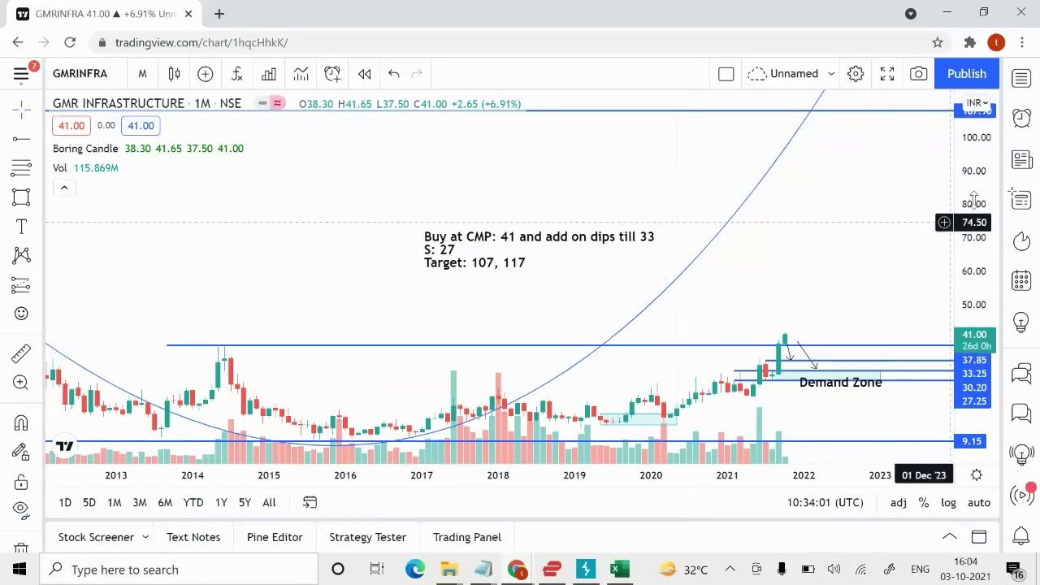
- Include the 117.45 level in view and insert "(Book 80%)" after 107 on the note's target line
left_click_drag(975, 203, 981, 259)
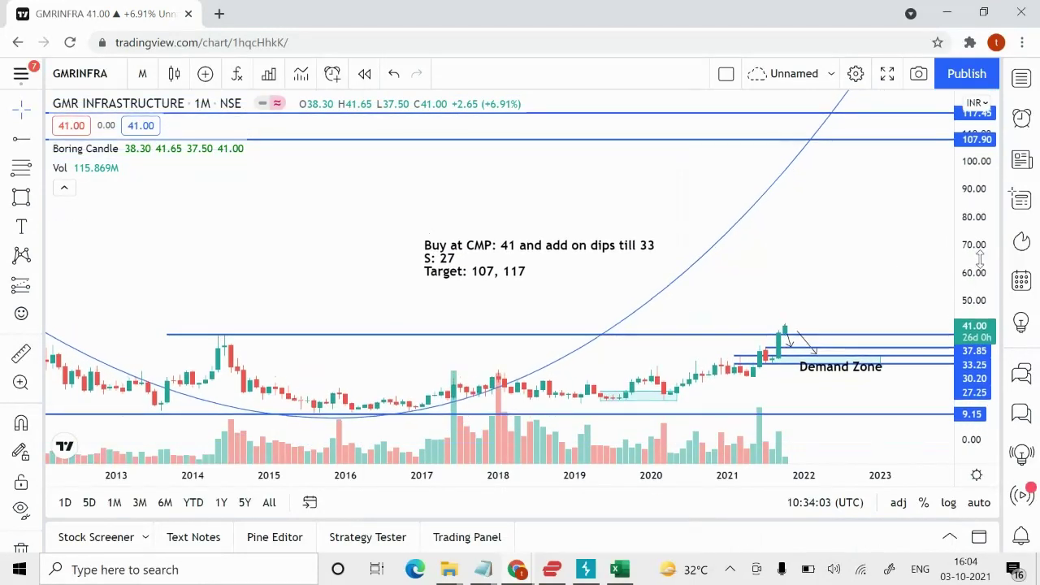
double_click(508, 268)
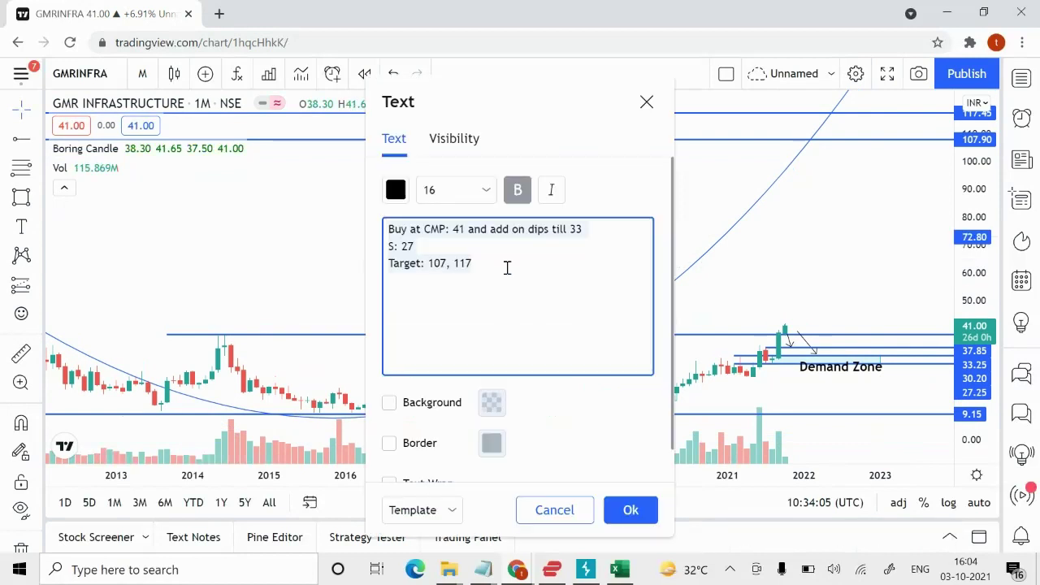
left_click(445, 262)
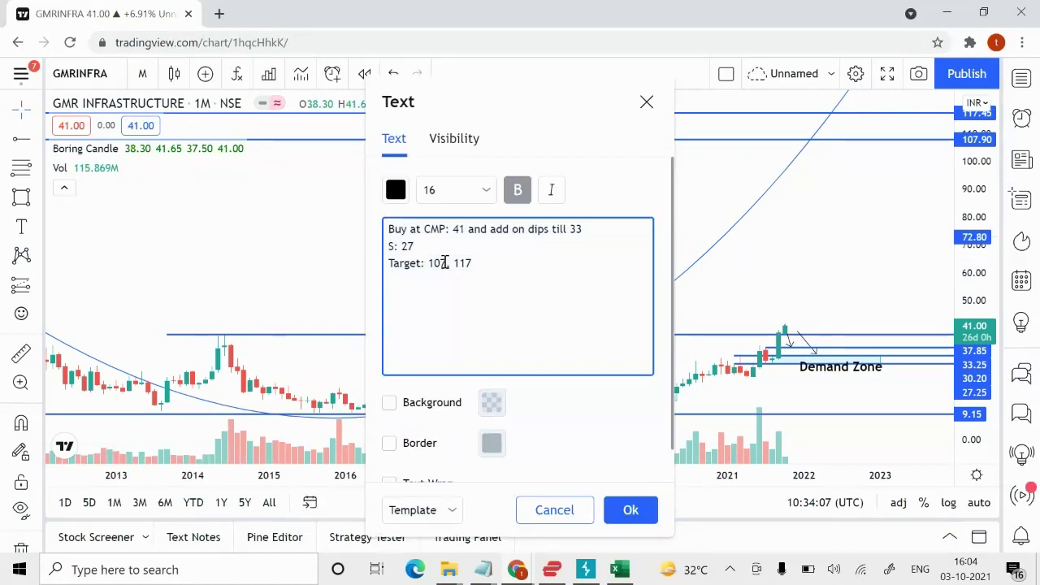
type(",")
type("()")
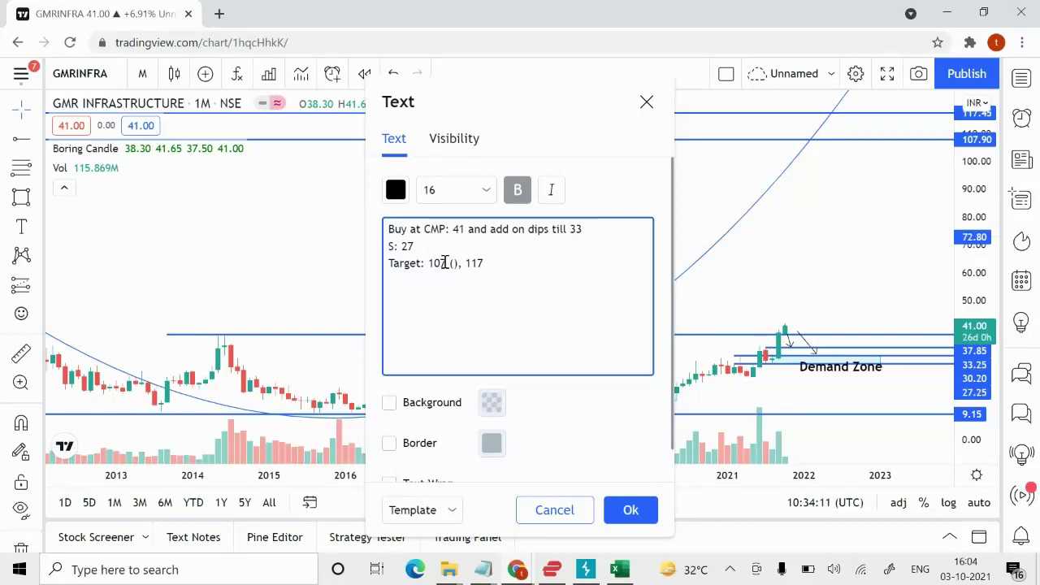
type("80")
key("BackSpace")
key("BackSpace")
type("Book 8")
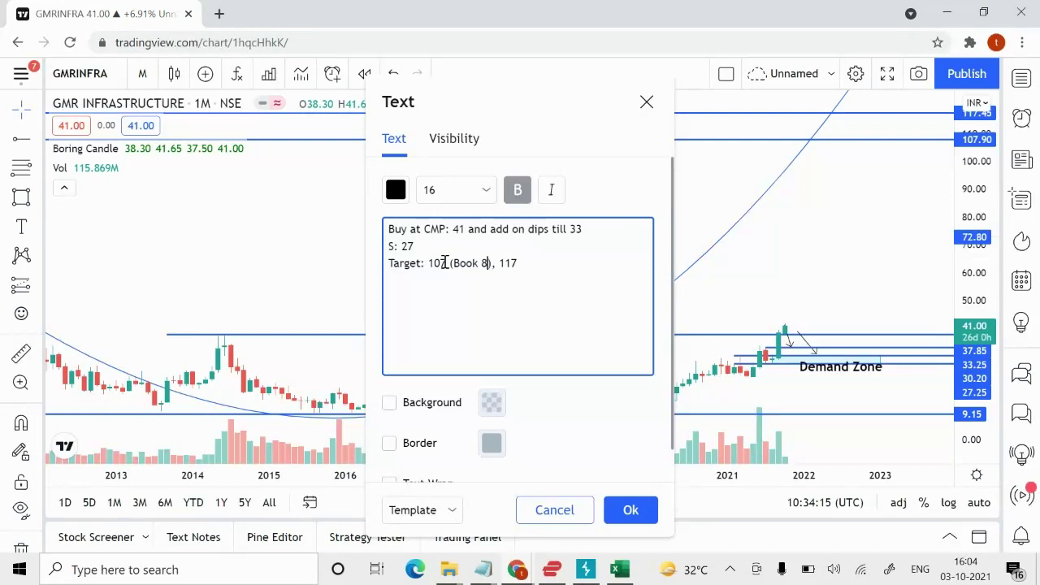
type("0%")
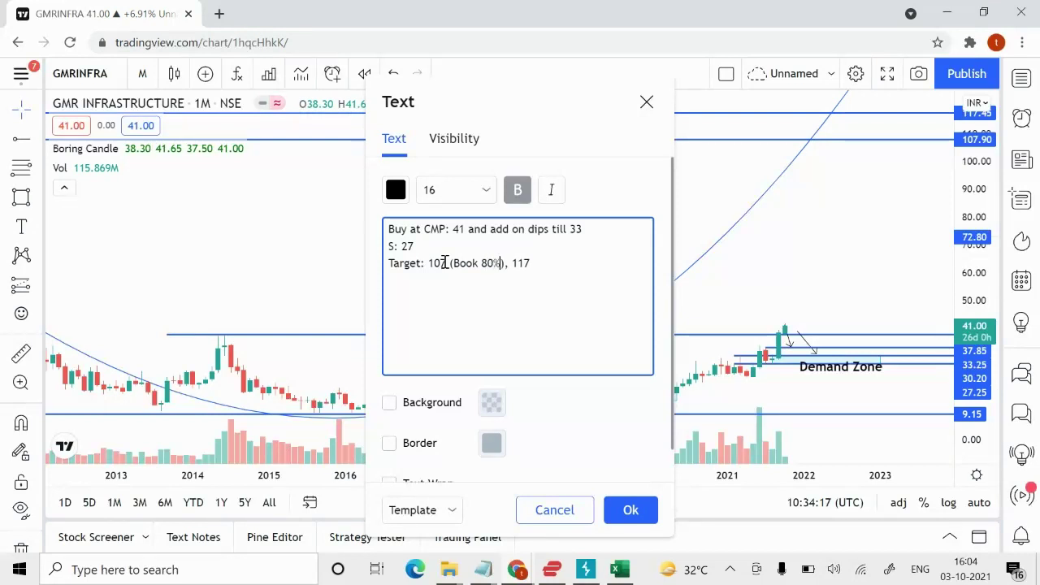
- Remove the extra space after 80%, append "(Final Target)" after 117 and apply the edited note
left_click(445, 261)
key("Right")
key("Right")
key("Right")
key("Right")
key("Right")
key("Right")
key("Right")
key("Right")
key("Right")
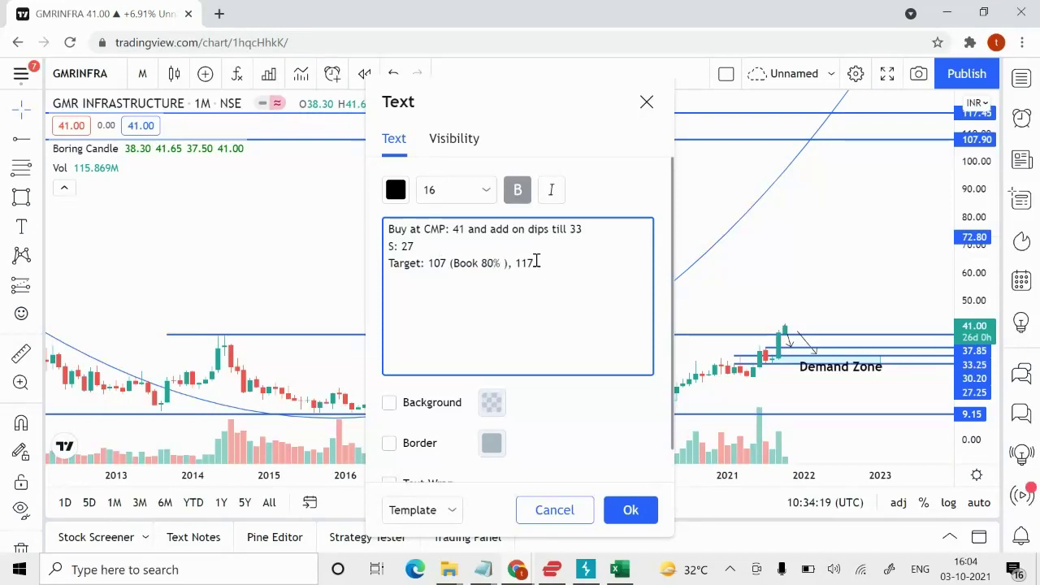
key("BackSpace")
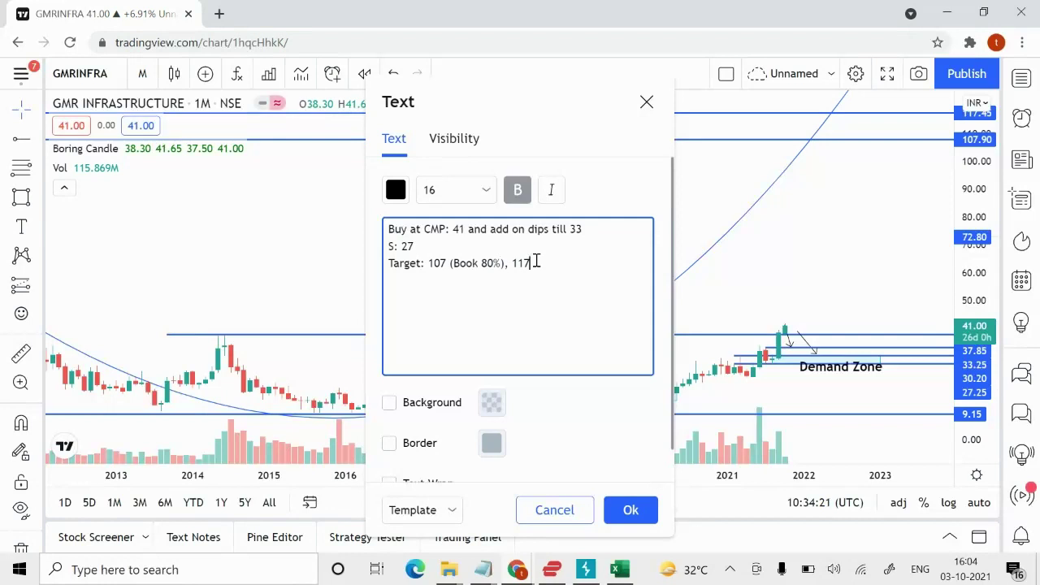
type("(Final Target")
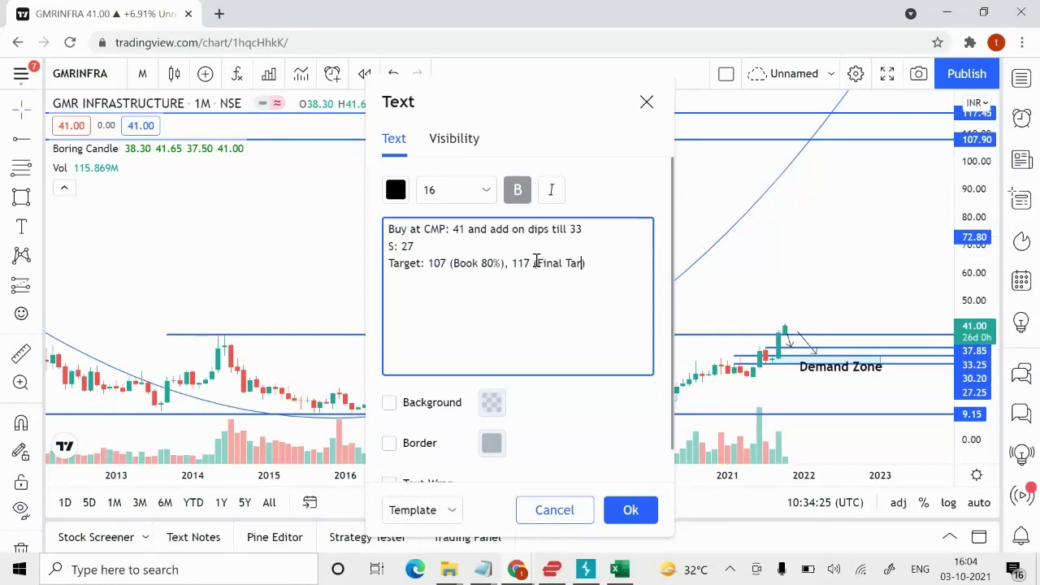
left_click(631, 510)
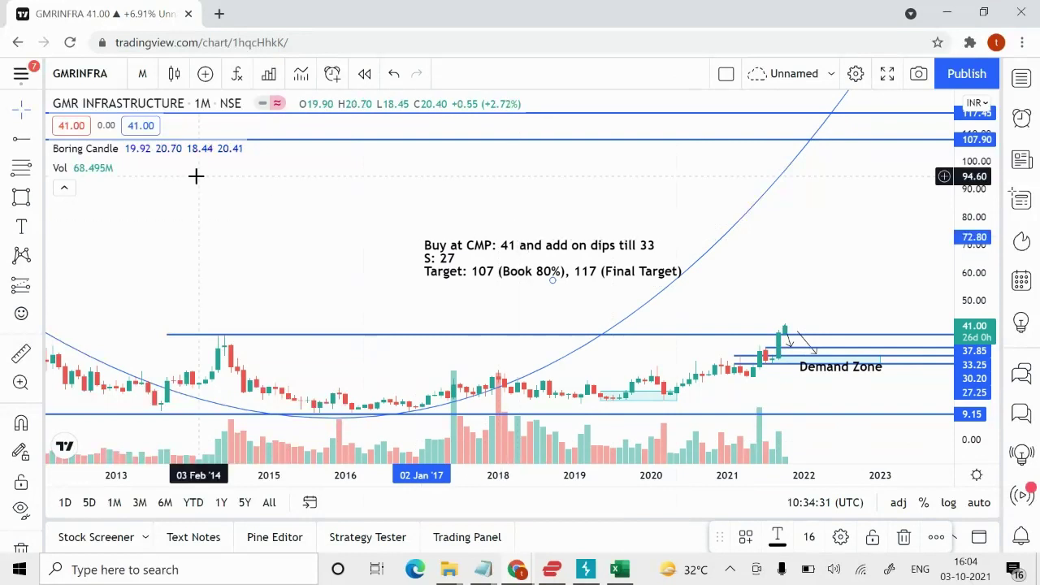
- Select the Boring Candle indicator, switch the chart interval to 1 day and fit the price scale automatically
mouse_move(92, 155)
left_click(81, 373)
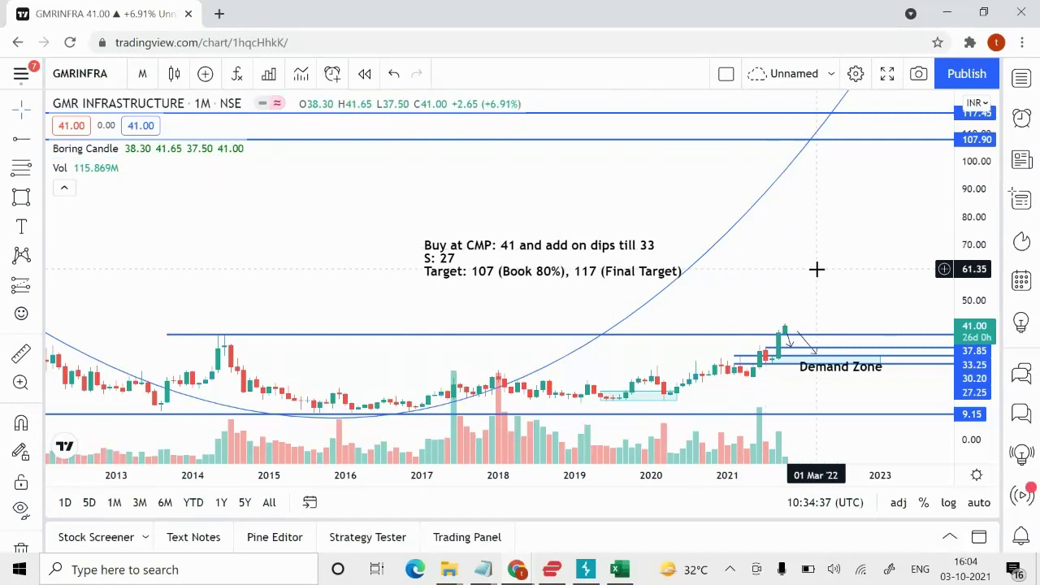
scroll(818, 269, "right", 2)
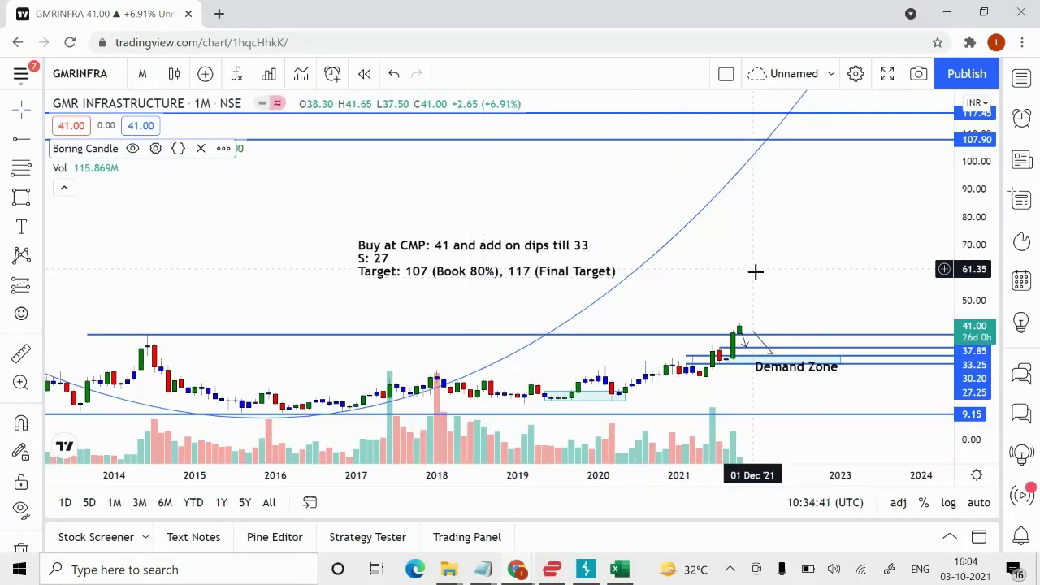
scroll(756, 271, "right", 2)
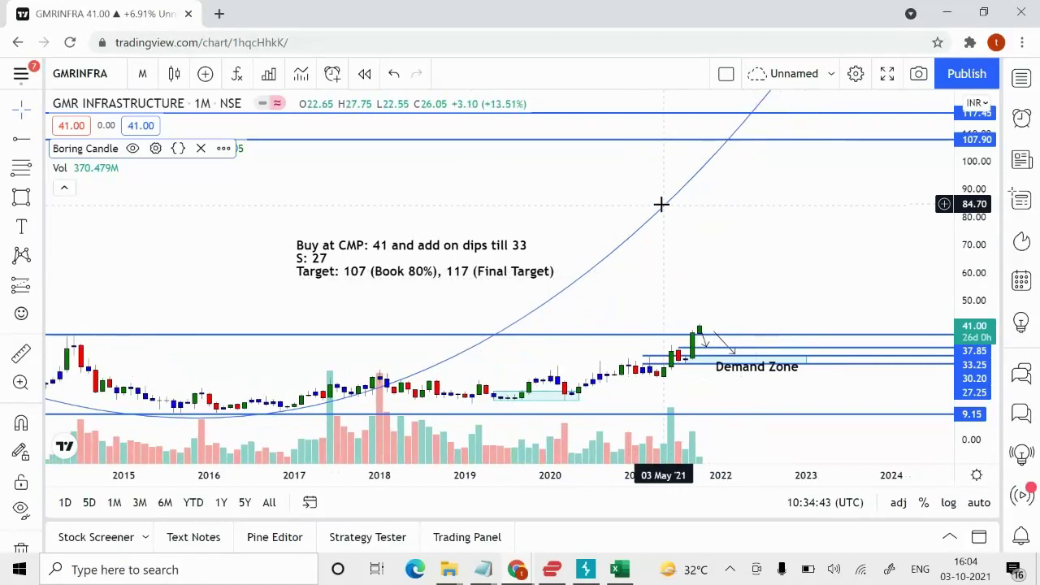
left_click(144, 78)
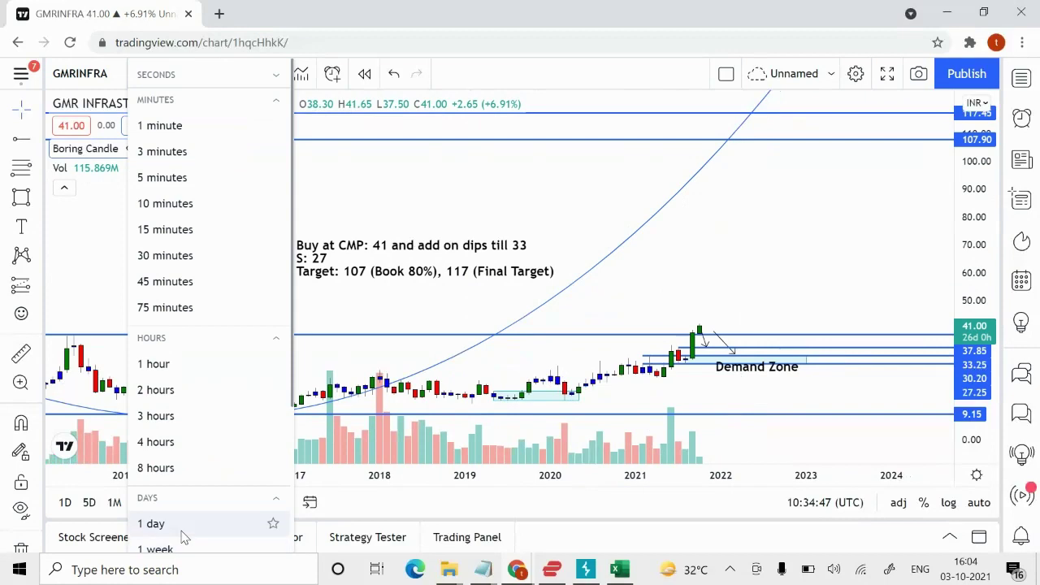
left_click(183, 534)
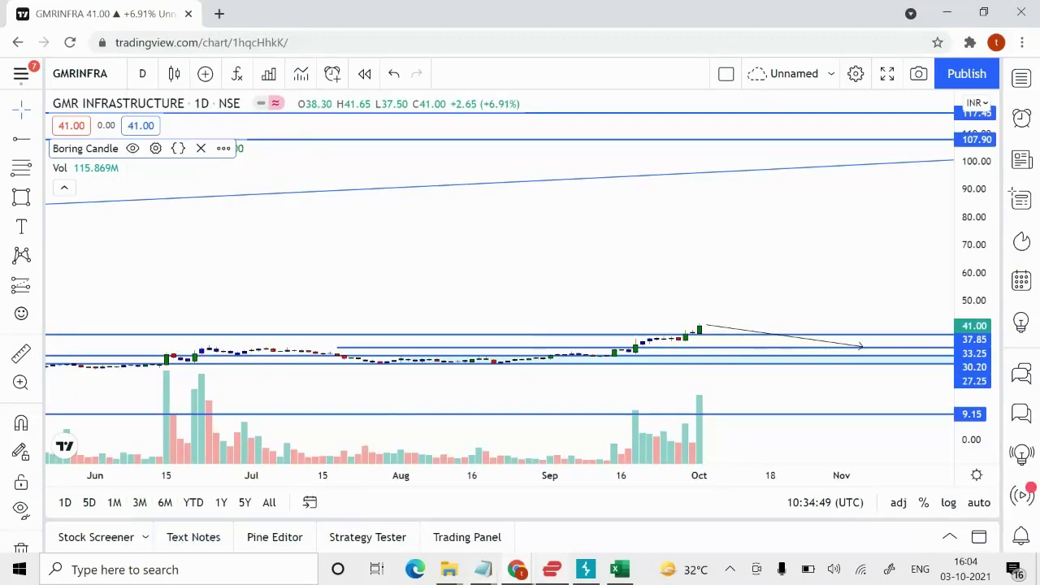
left_click(978, 502)
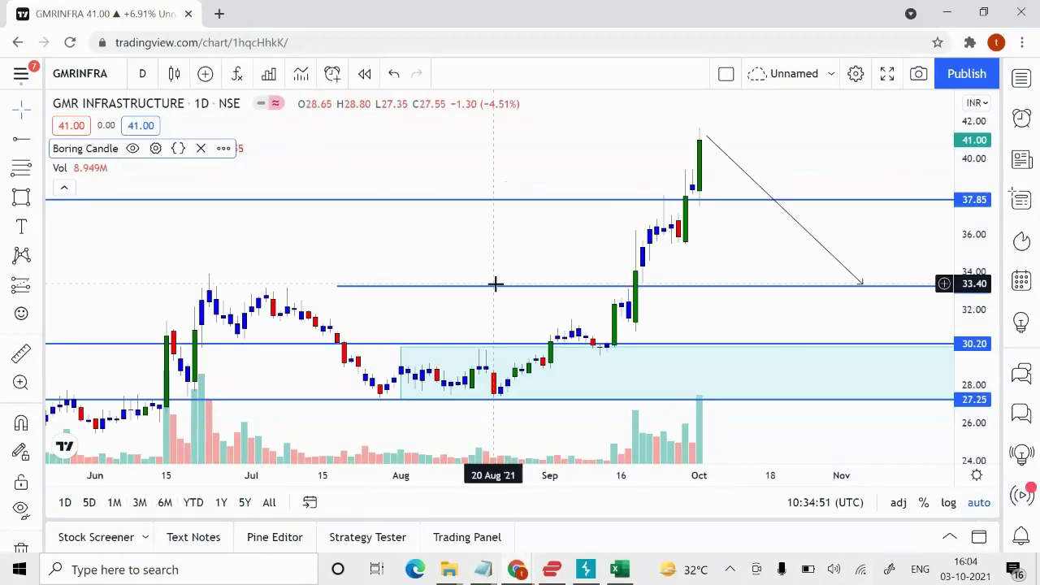
- Switch the chart interval to 1 month and move the trade note to about 50.35 at January 2015, just above the 37.85 line
left_click(141, 75)
scroll(249, 463, "down", 2)
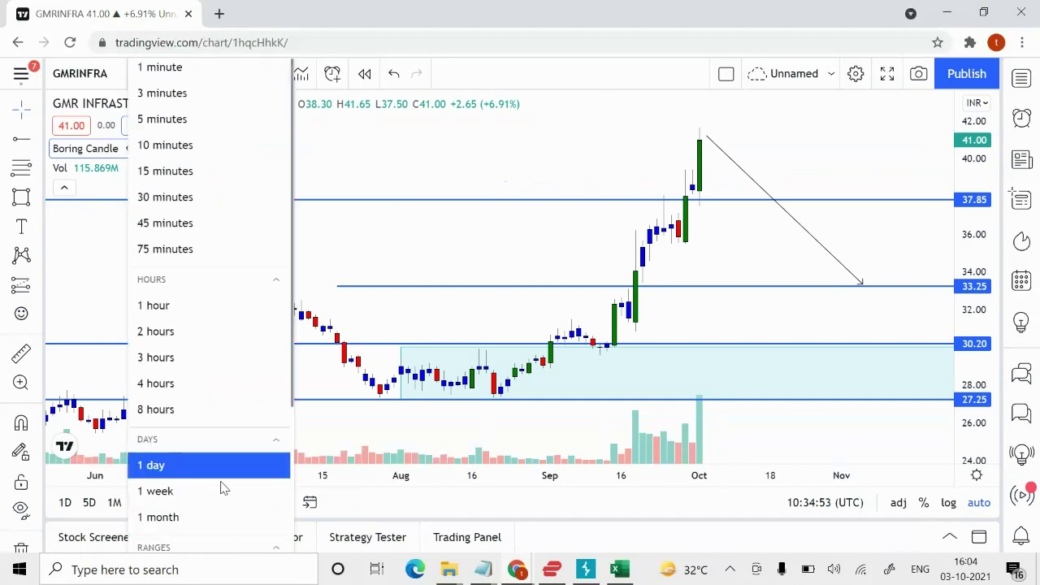
left_click(187, 460)
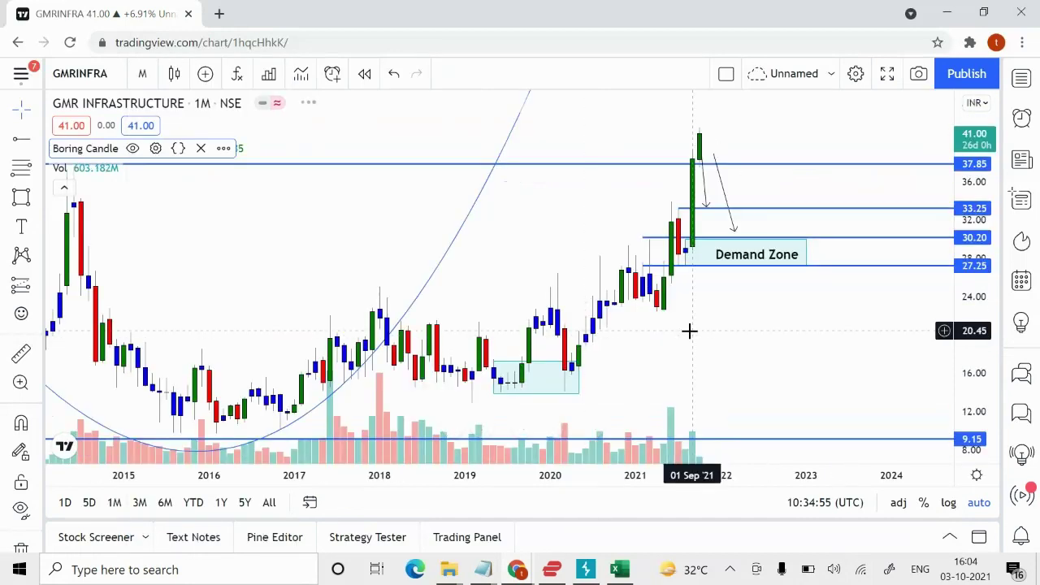
scroll(688, 330, "down", 2)
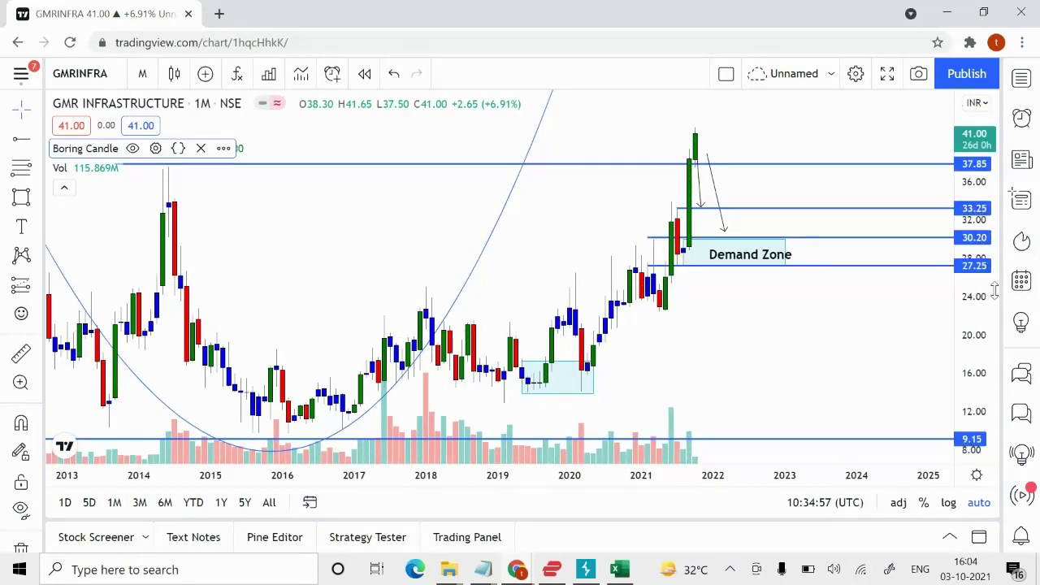
left_click_drag(995, 292, 1001, 342)
scroll(715, 285, "down", 2)
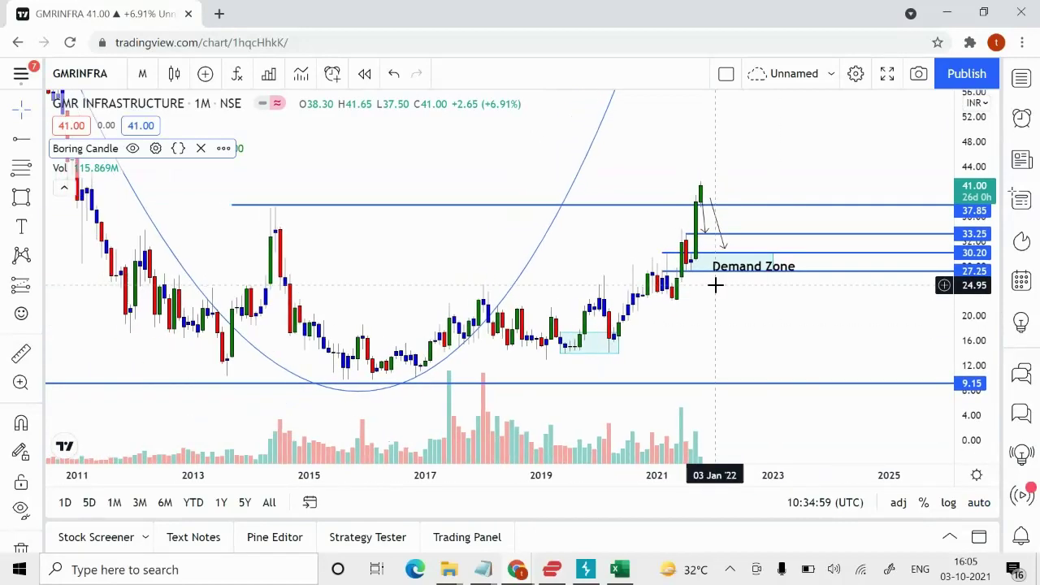
scroll(716, 284, "down", 1)
left_click_drag(968, 146, 970, 172)
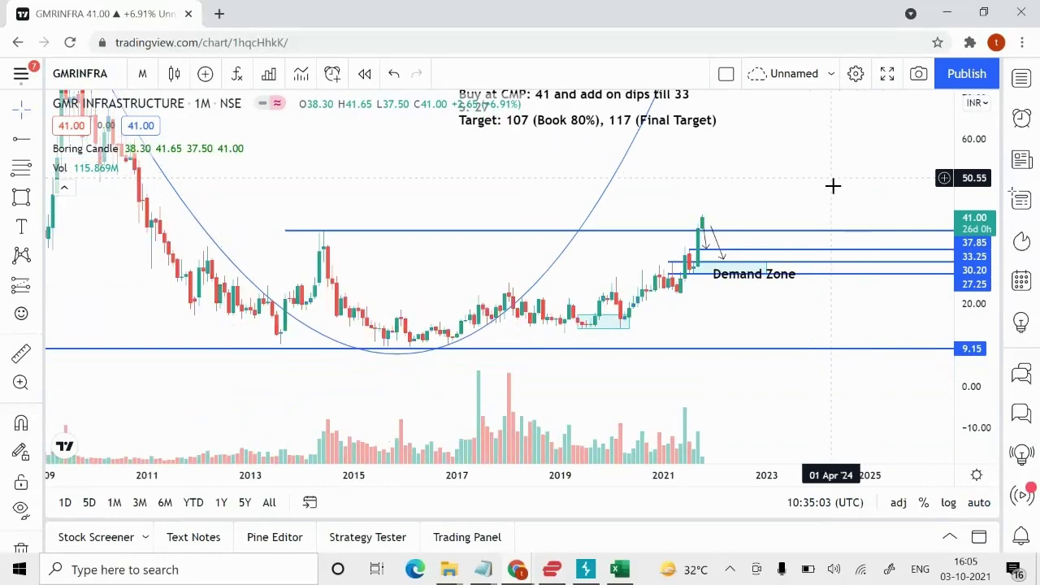
left_click_drag(842, 213, 850, 292)
mouse_move(591, 195)
left_mouse_down()
mouse_move(550, 283)
mouse_move(482, 282)
left_mouse_up()
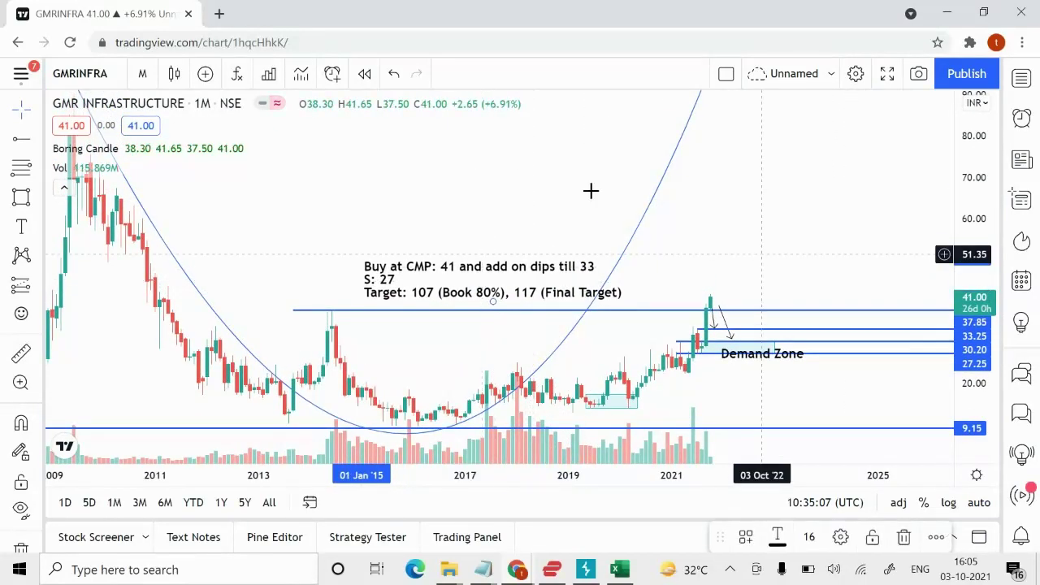
- Switch the chart interval to 1 week and move the trade note above the latest candles, to about 76.40 at 12 April 2021
left_click(140, 76)
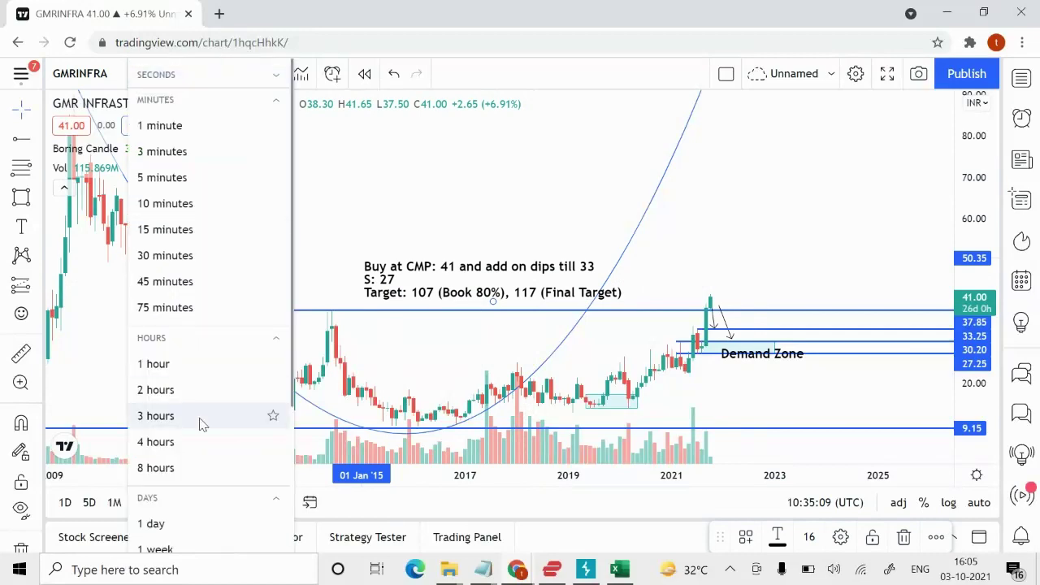
left_click(195, 548)
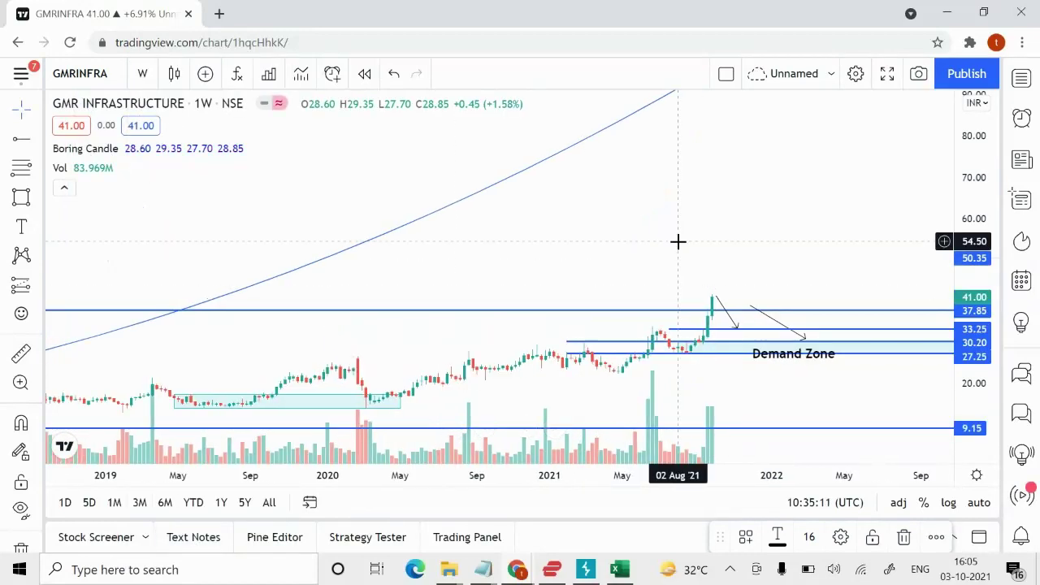
scroll(678, 241, "down", 3)
left_click_drag(965, 145, 990, 303)
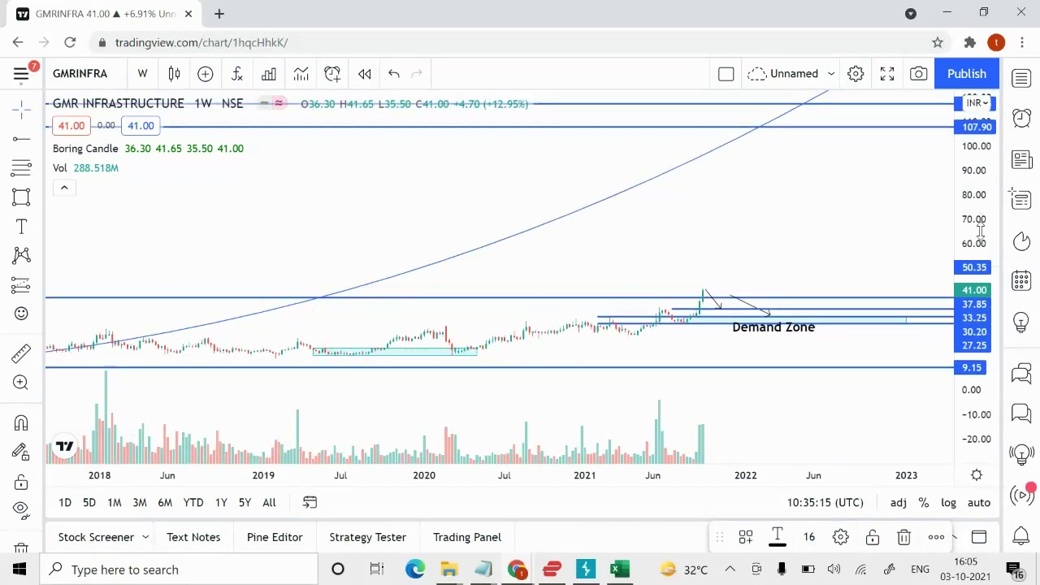
left_click_drag(981, 232, 986, 431)
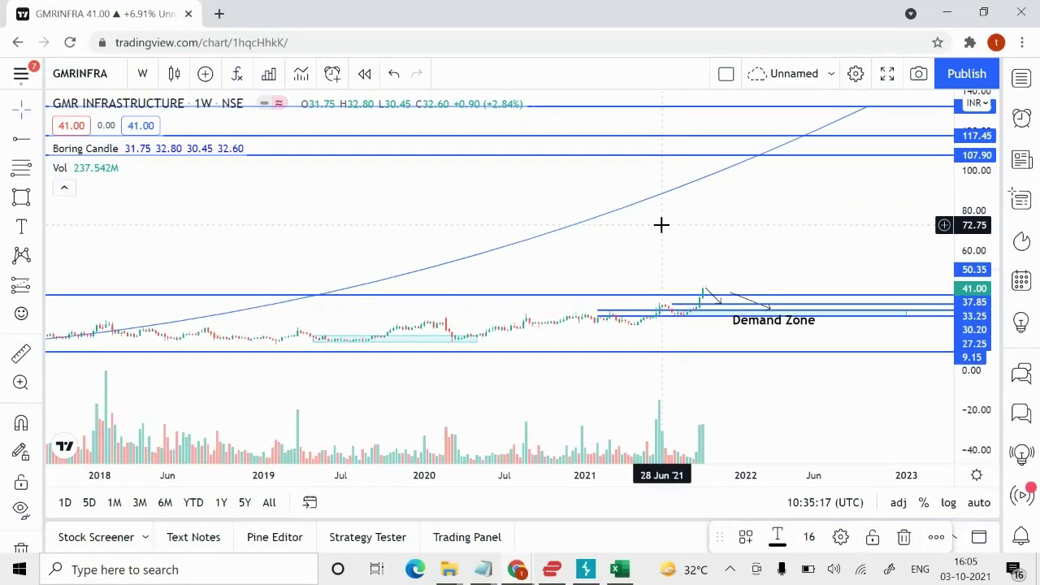
scroll(662, 225, "down", 5)
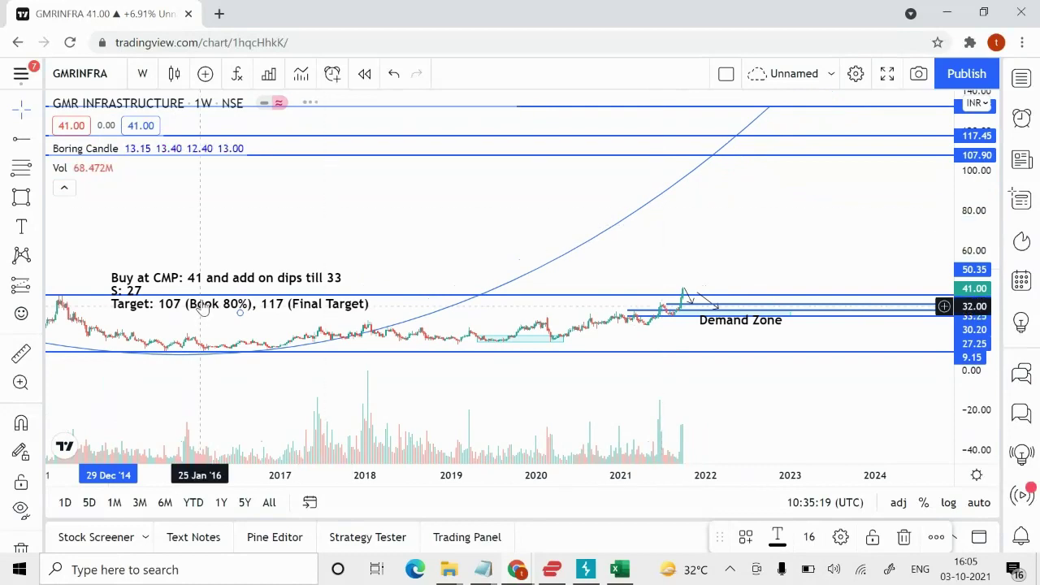
mouse_move(225, 285)
left_mouse_down()
mouse_move(810, 303)
mouse_move(760, 234)
left_mouse_up()
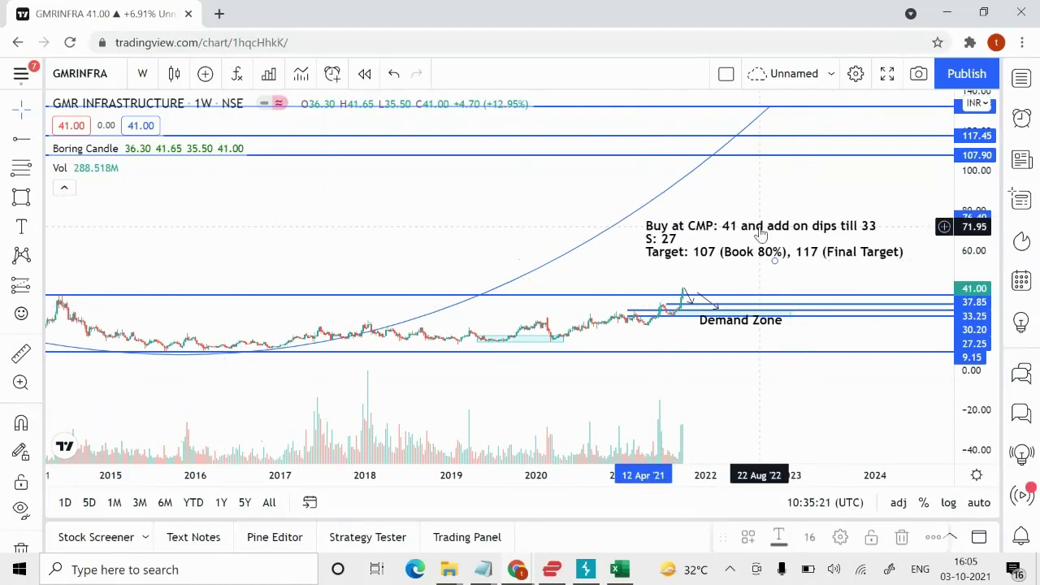
scroll(760, 234, "up", 3)
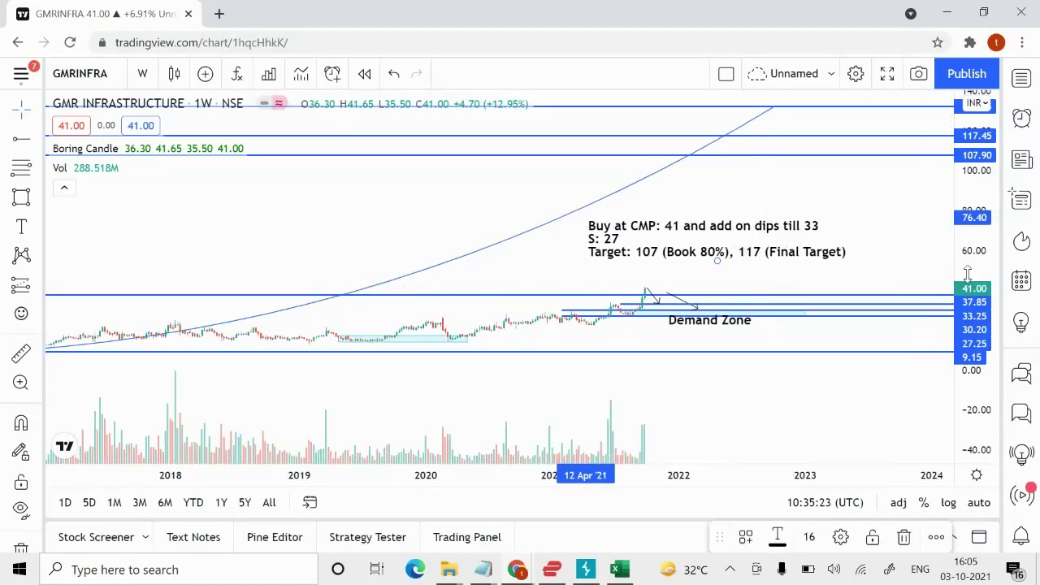
left_click_drag(972, 215, 963, 97)
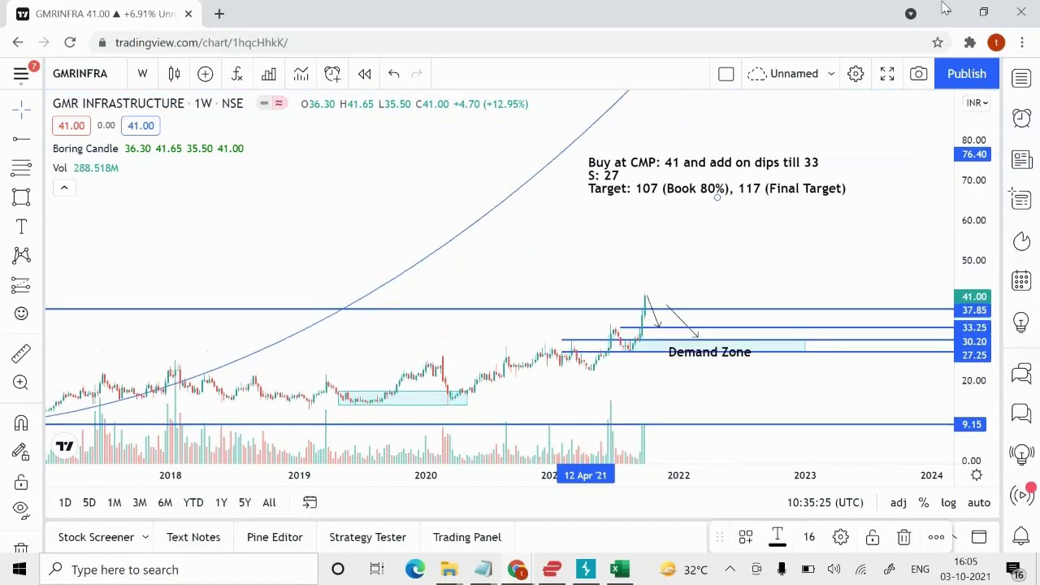
- Move the trade note to about 50.90 at 26 April 2021 and rescale the prices so the note and candles fit together
left_click_drag(659, 166, 664, 269)
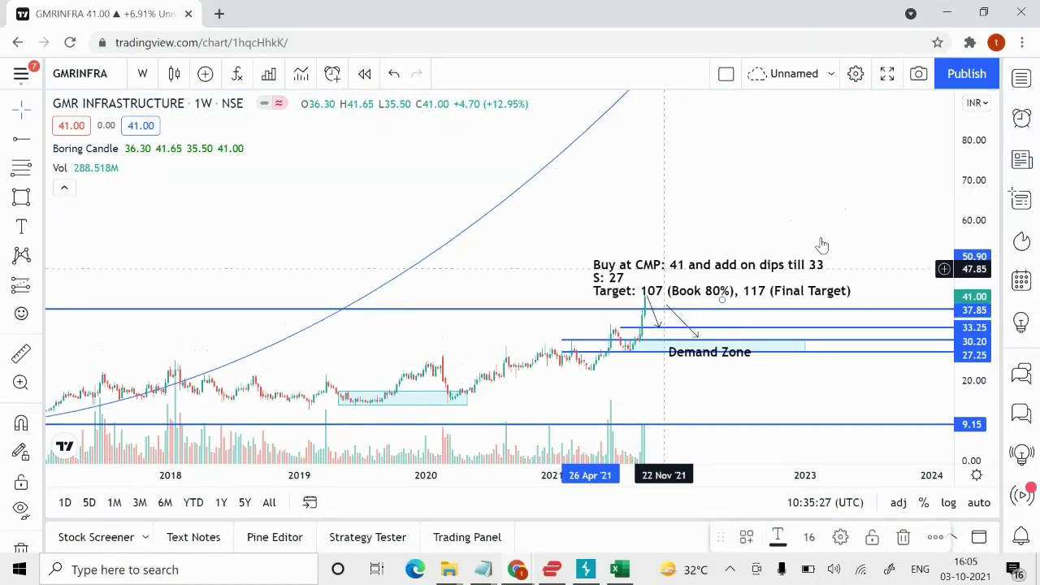
left_click_drag(972, 285, 972, 252)
left_click_drag(894, 266, 891, 211)
left_click(980, 502)
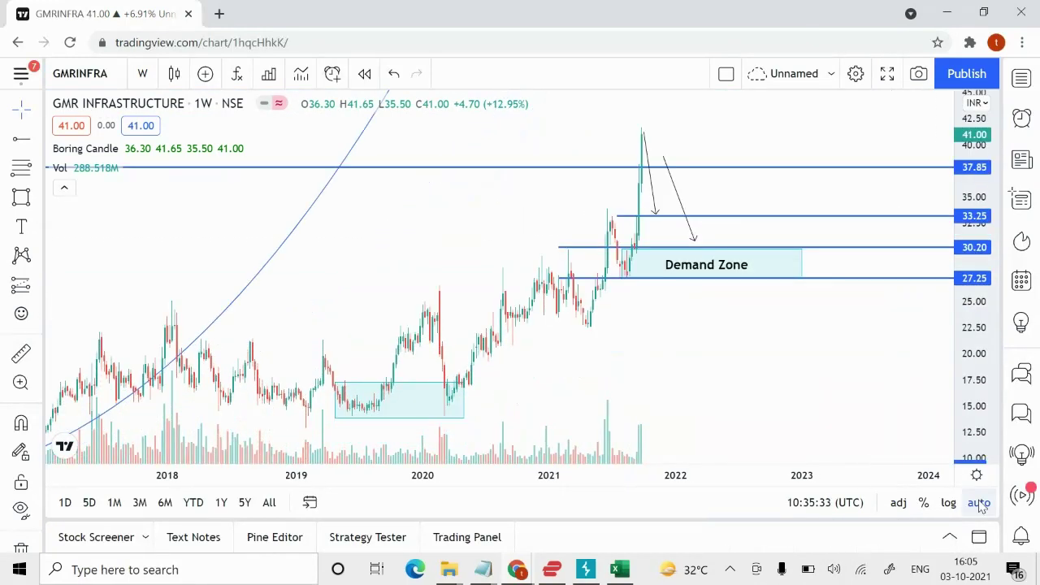
left_click_drag(976, 257, 975, 406)
left_click_drag(843, 382, 843, 435)
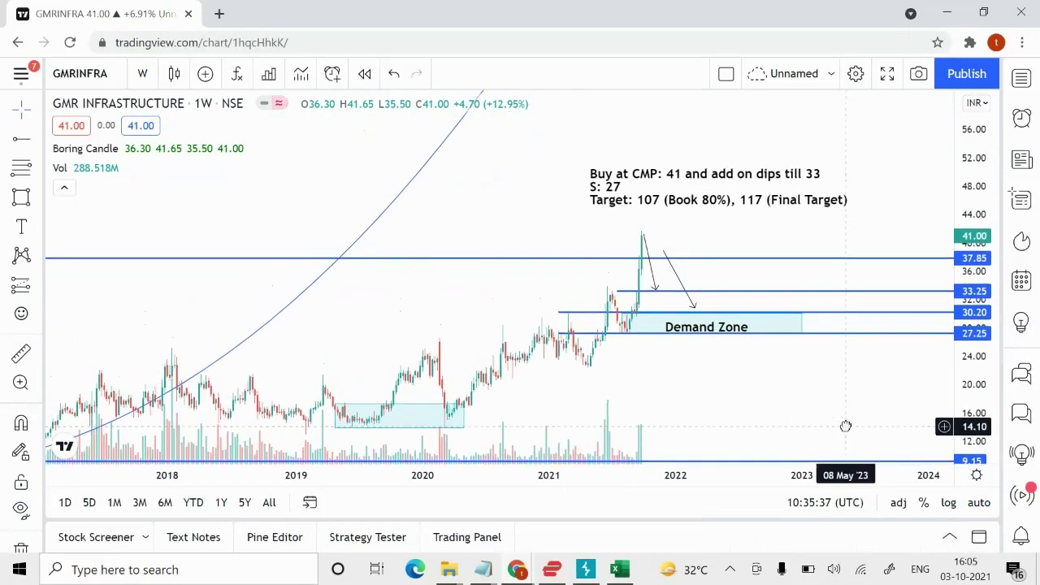
- Move the trade note to about 46.00 at 9 September 2019 and highlight the Boring Candle indicator on the recent weekly candles
mouse_move(660, 214)
left_mouse_down()
mouse_move(543, 219)
mouse_move(689, 223)
mouse_move(528, 207)
mouse_move(483, 211)
mouse_move(487, 225)
left_mouse_up()
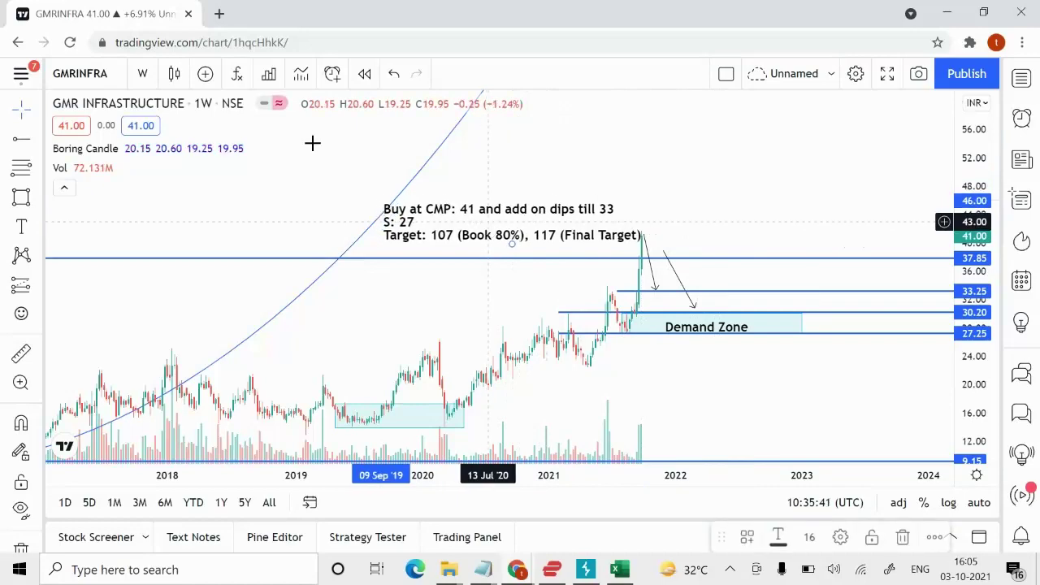
mouse_move(106, 151)
scroll(719, 262, "up", 3)
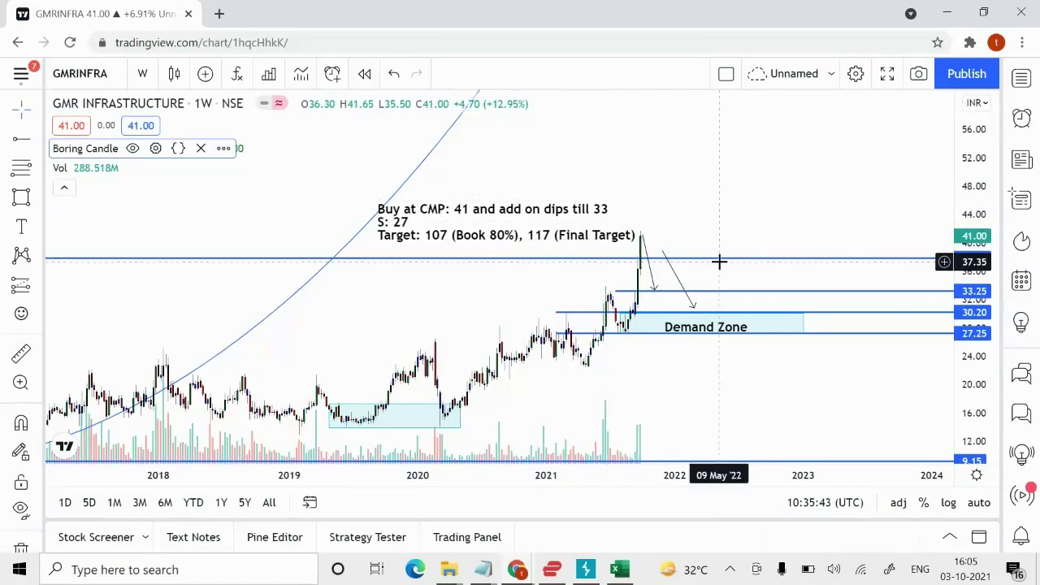
scroll(720, 262, "up", 4)
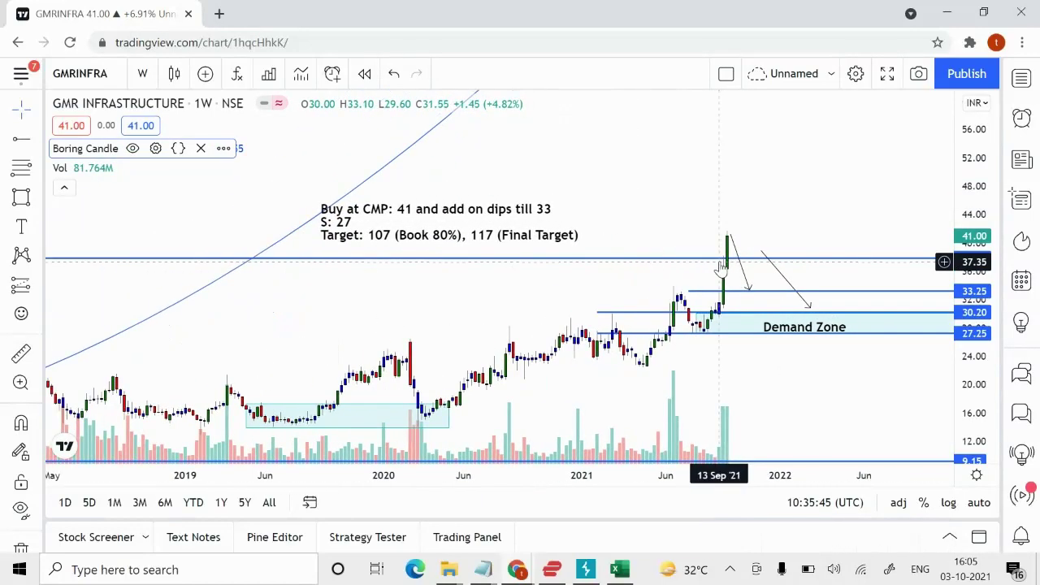
scroll(777, 270, "up", 2)
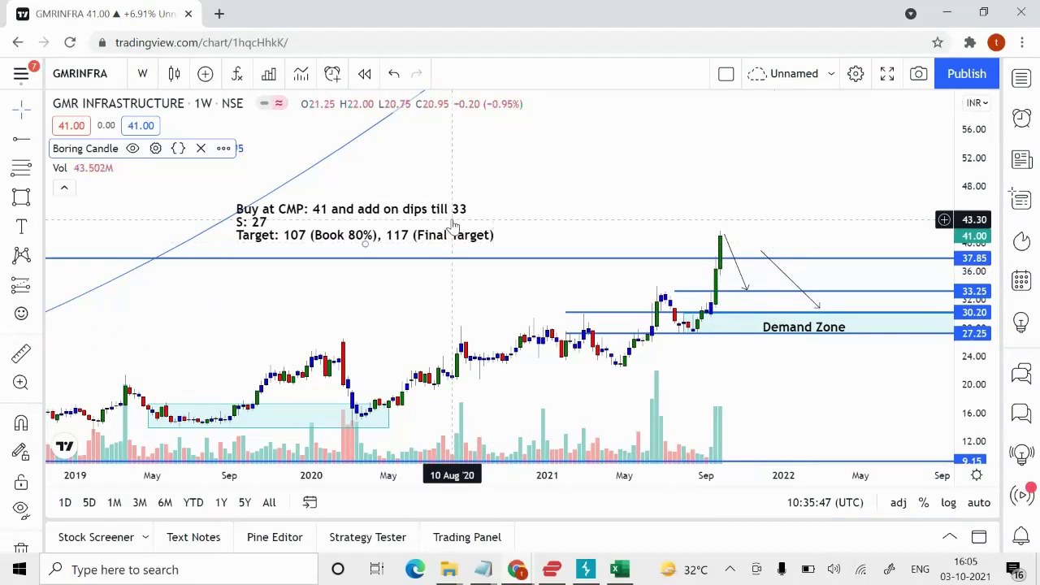
- Move the trade note to about 45.05 at 27 July 2020 and highlight the Boring Candle indicator to examine the 2019–2020 zone
right_click(553, 136)
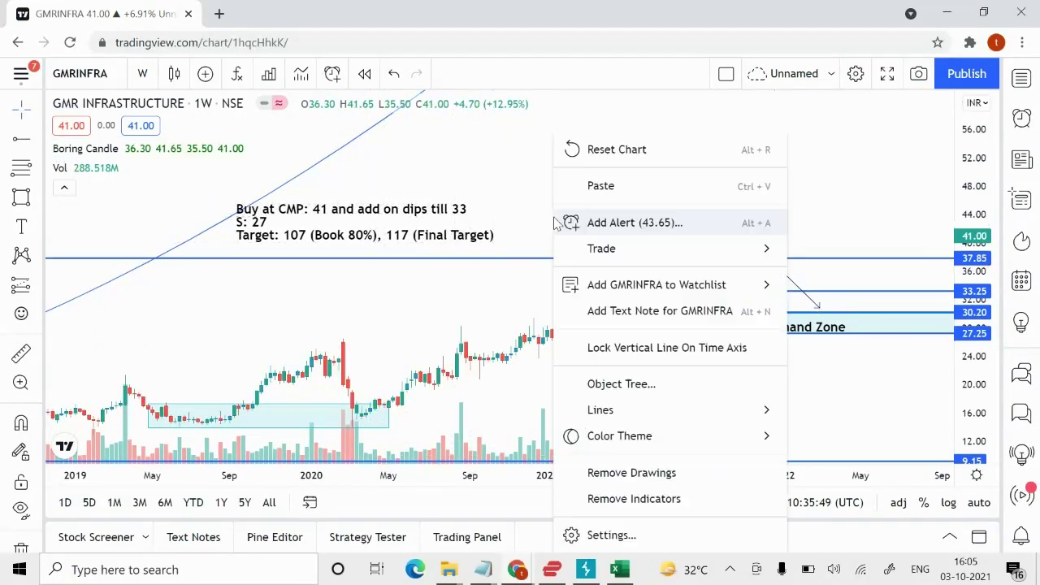
left_click(478, 194)
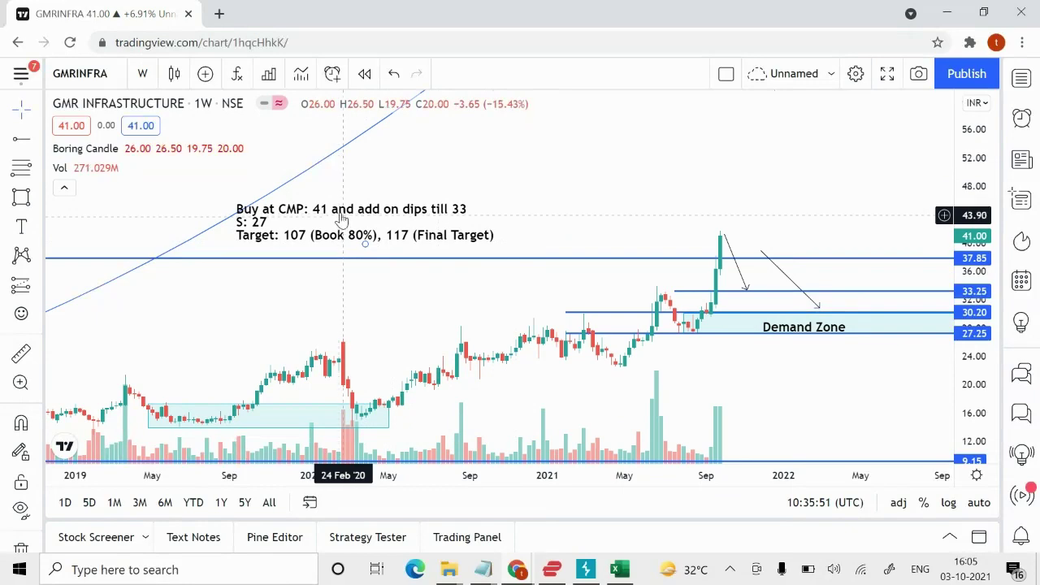
left_click_drag(342, 213, 545, 218)
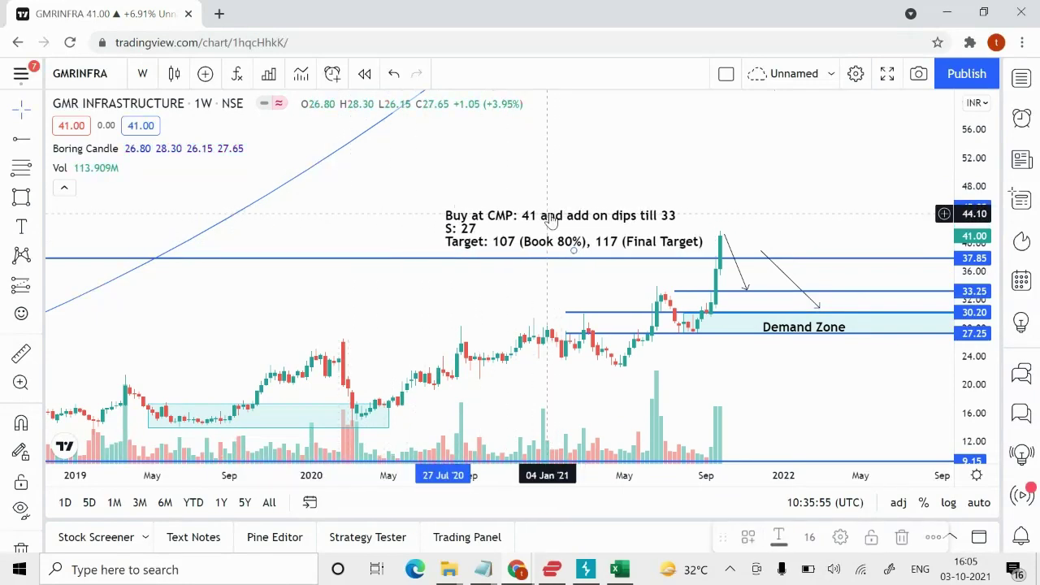
left_click(493, 281)
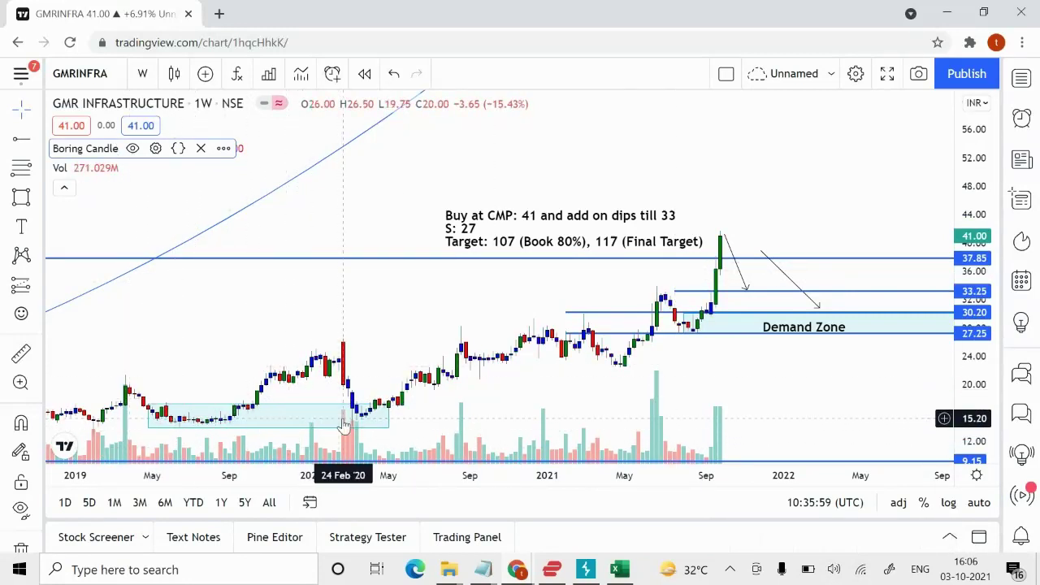
left_click(256, 416)
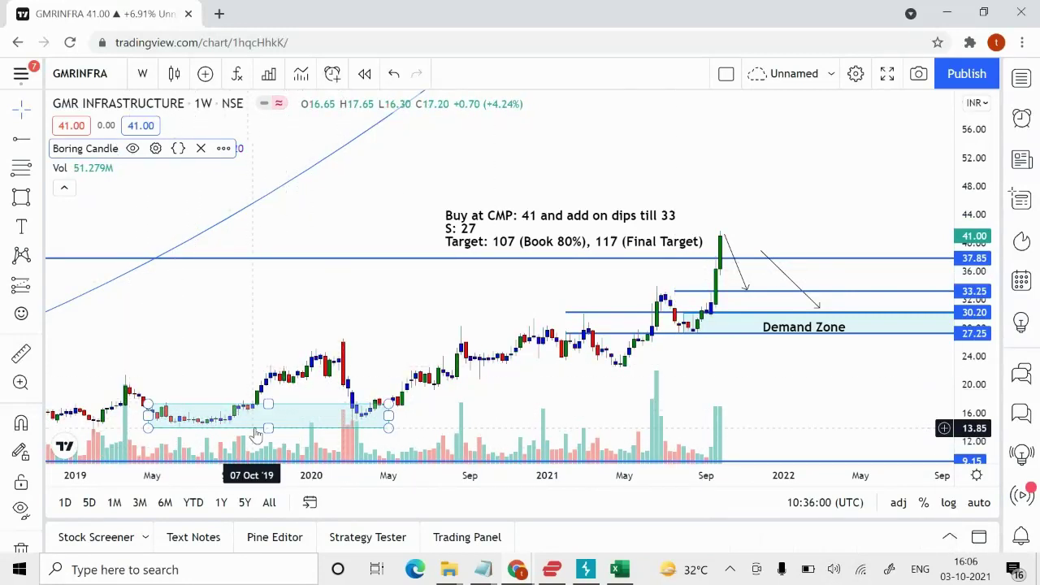
left_click(430, 401)
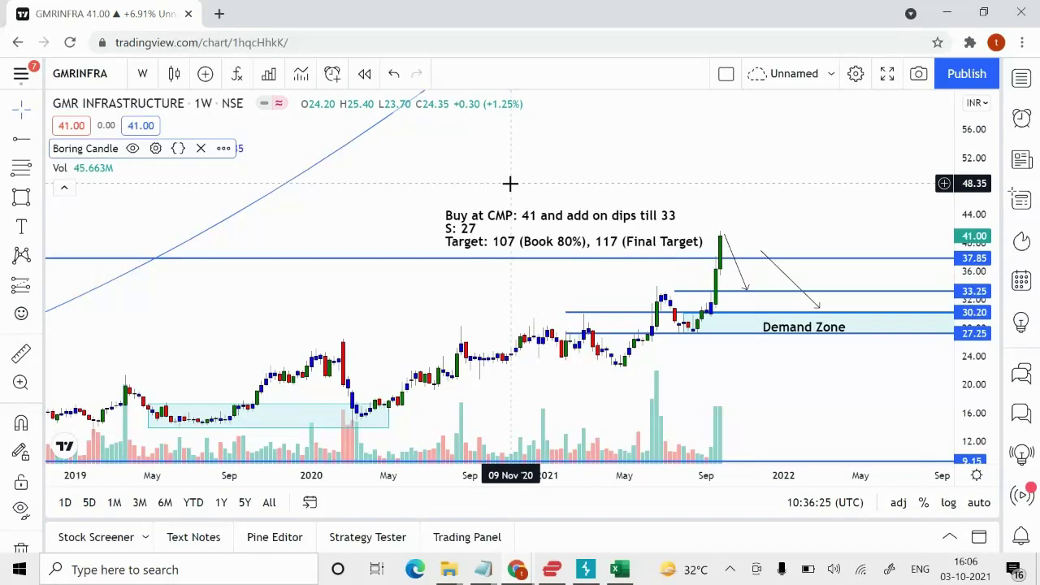
- Edit the trade note, changing "S:" to "SL:" and adding "Investment Perspective" as a last line
double_click(452, 229)
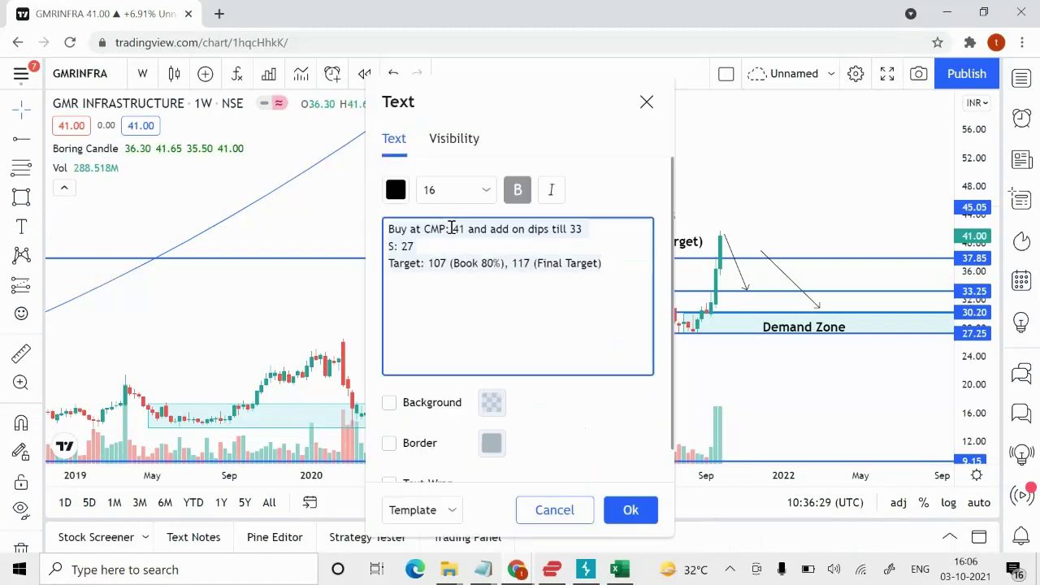
left_click(393, 245)
type("L")
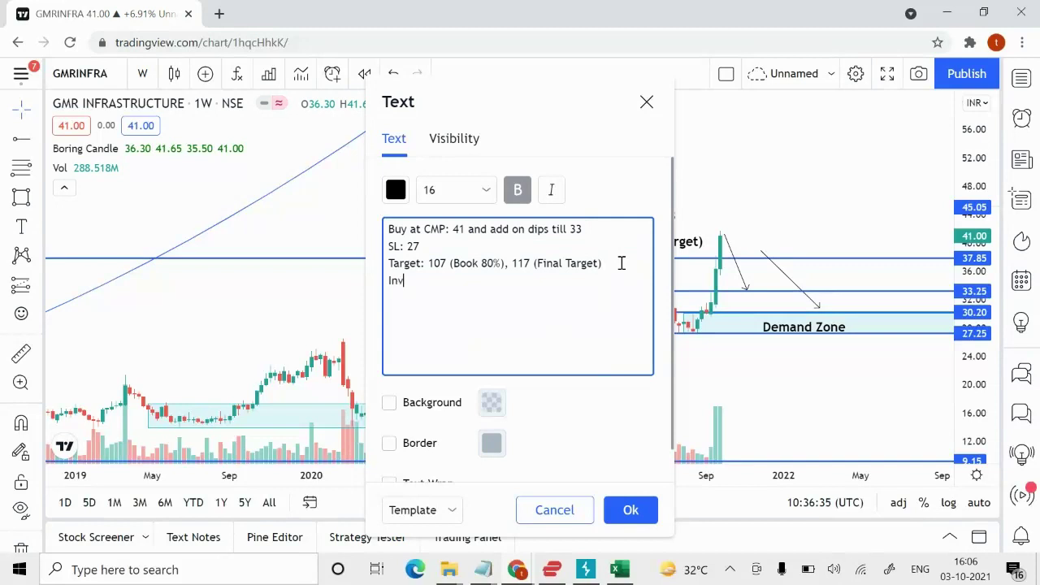
type("Perspective")
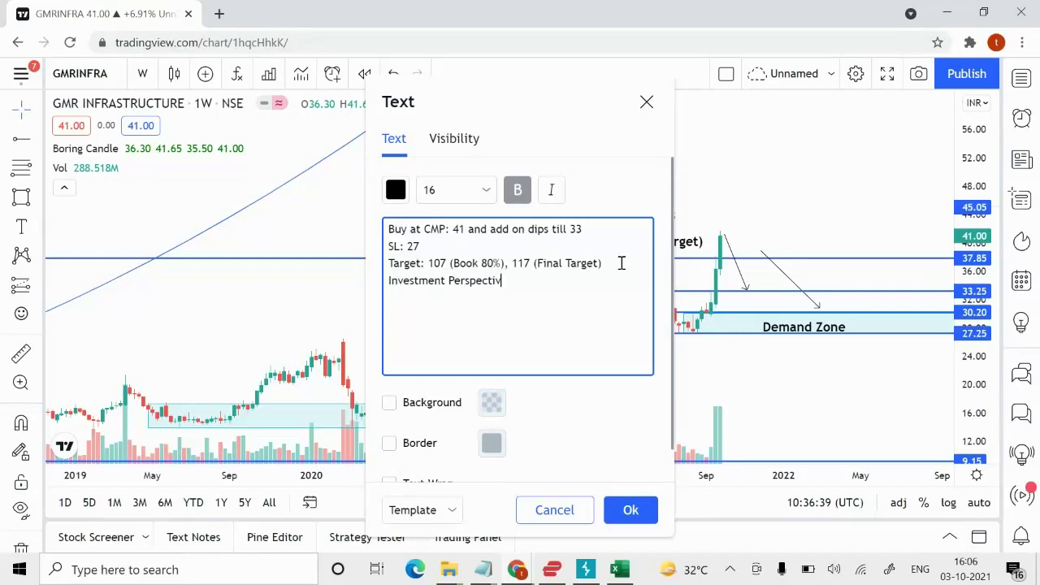
left_click(639, 509)
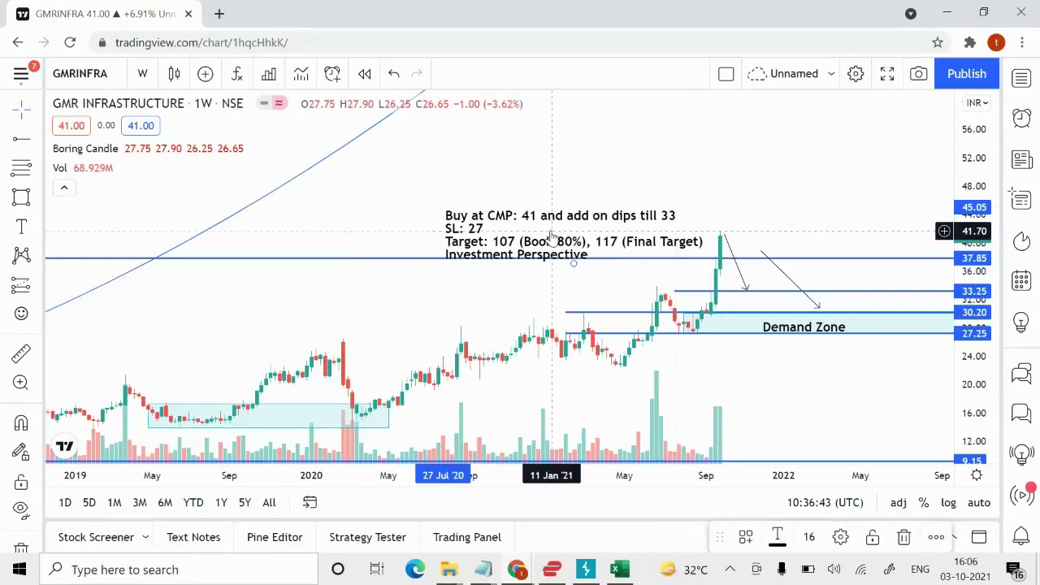
- Move the trade note to about 49.80 at 7 September 2020 and highlight the Boring Candle indicator around the demand zone
left_click_drag(552, 236, 579, 201)
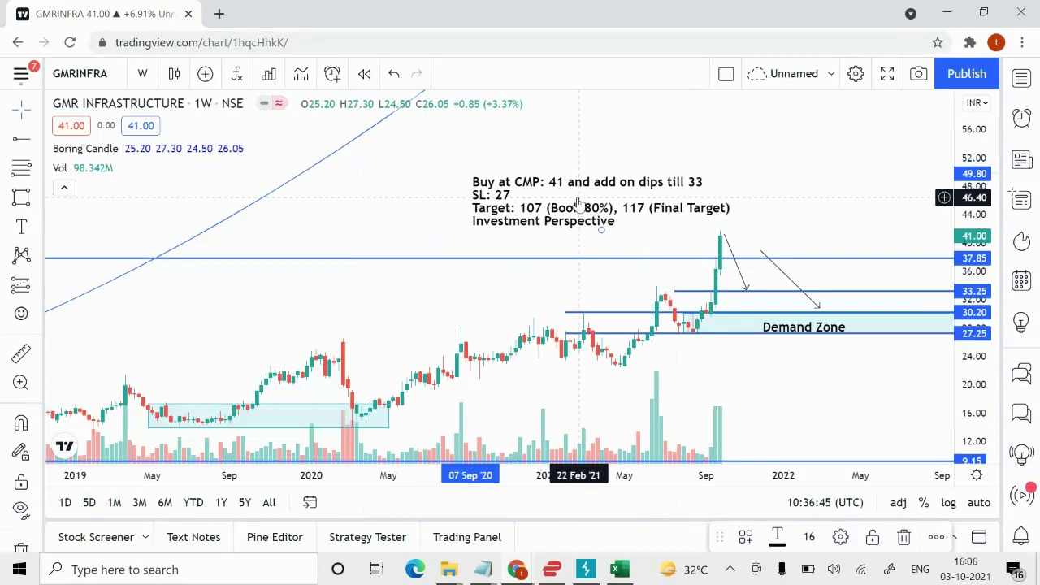
left_click(106, 148)
scroll(666, 286, "up", 5)
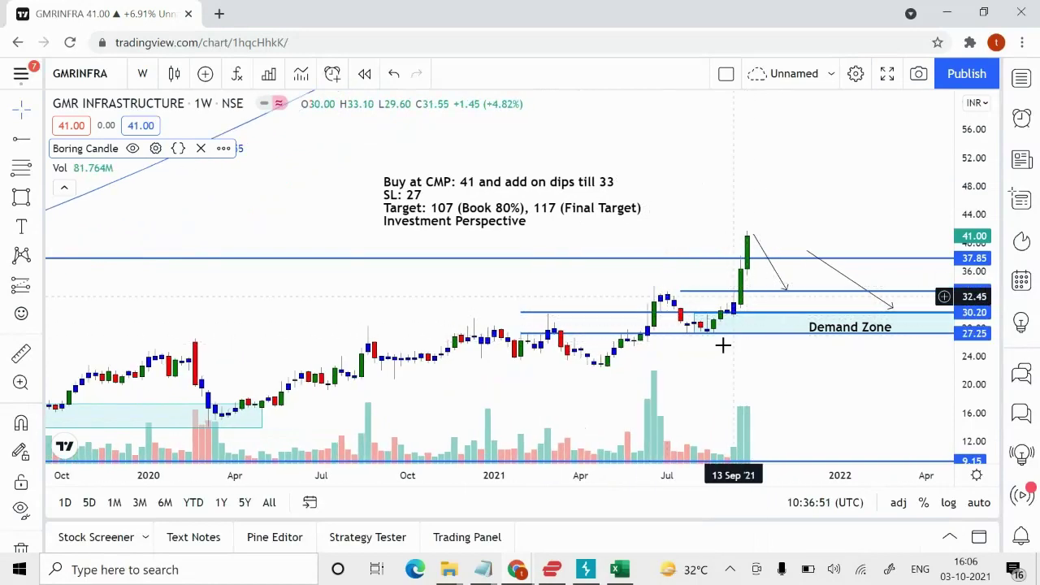
scroll(778, 319, "up", 2)
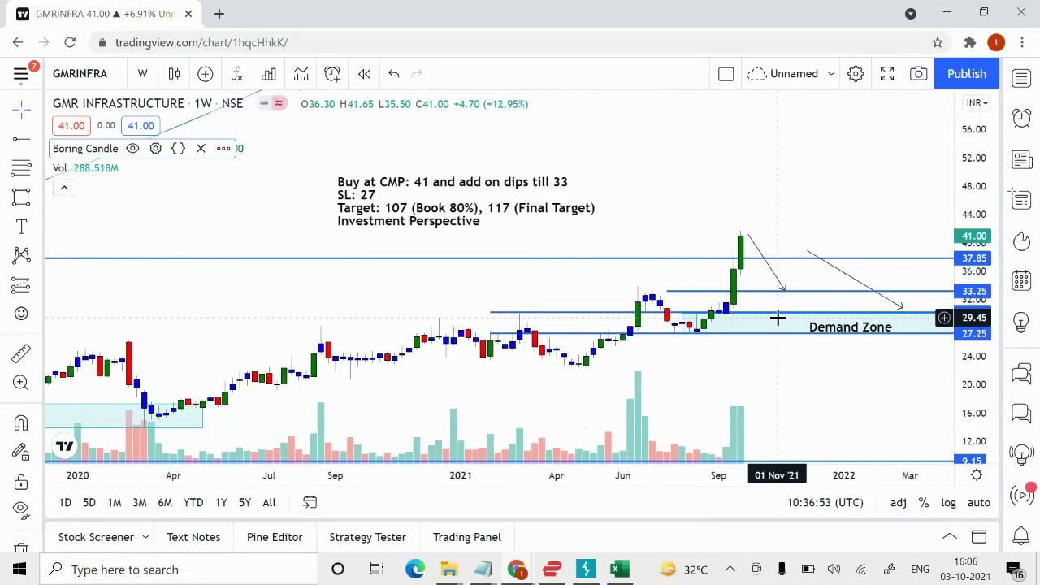
scroll(778, 319, "up", 2)
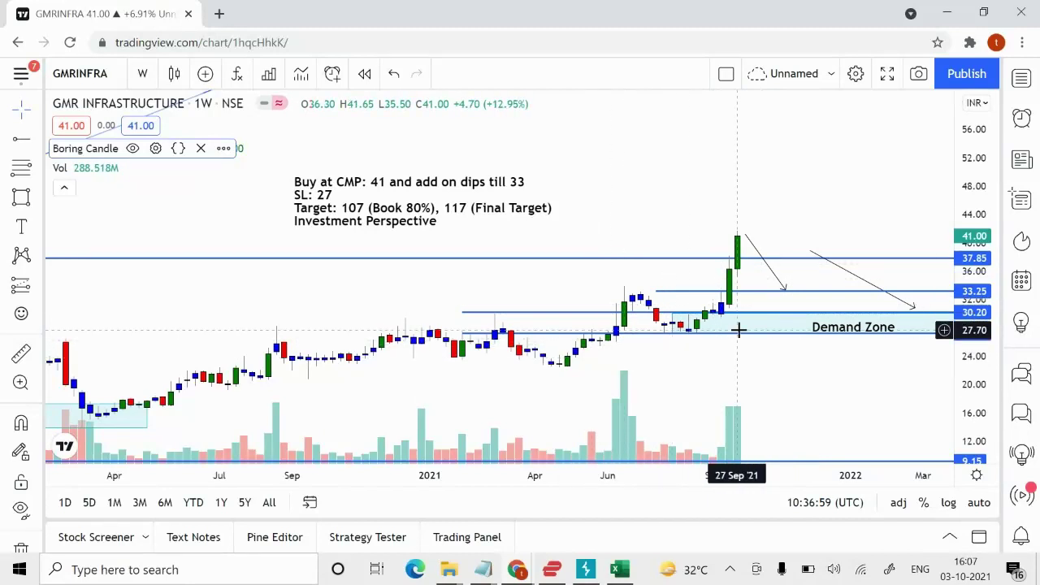
scroll(739, 329, "down", 2)
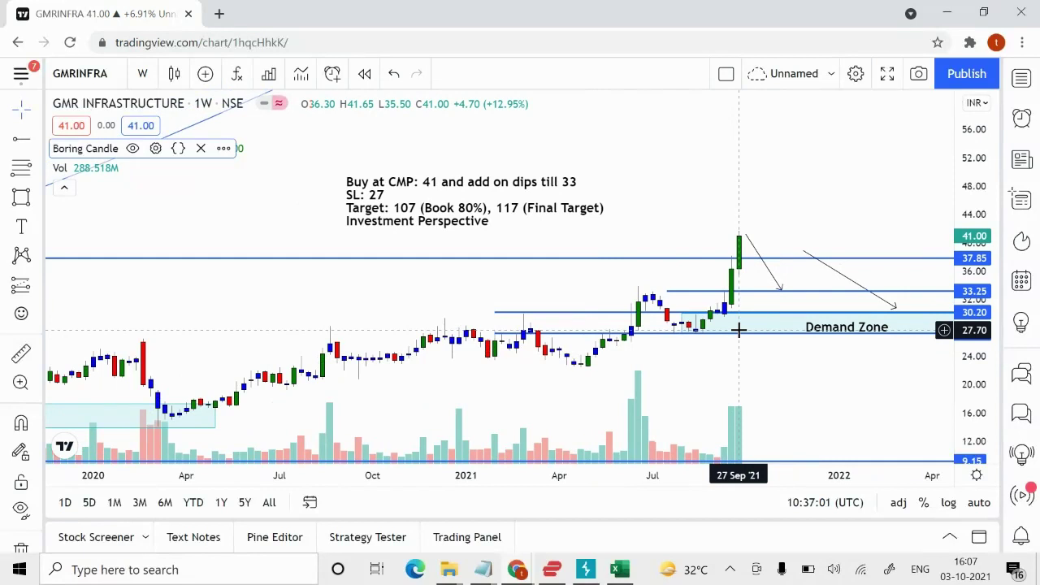